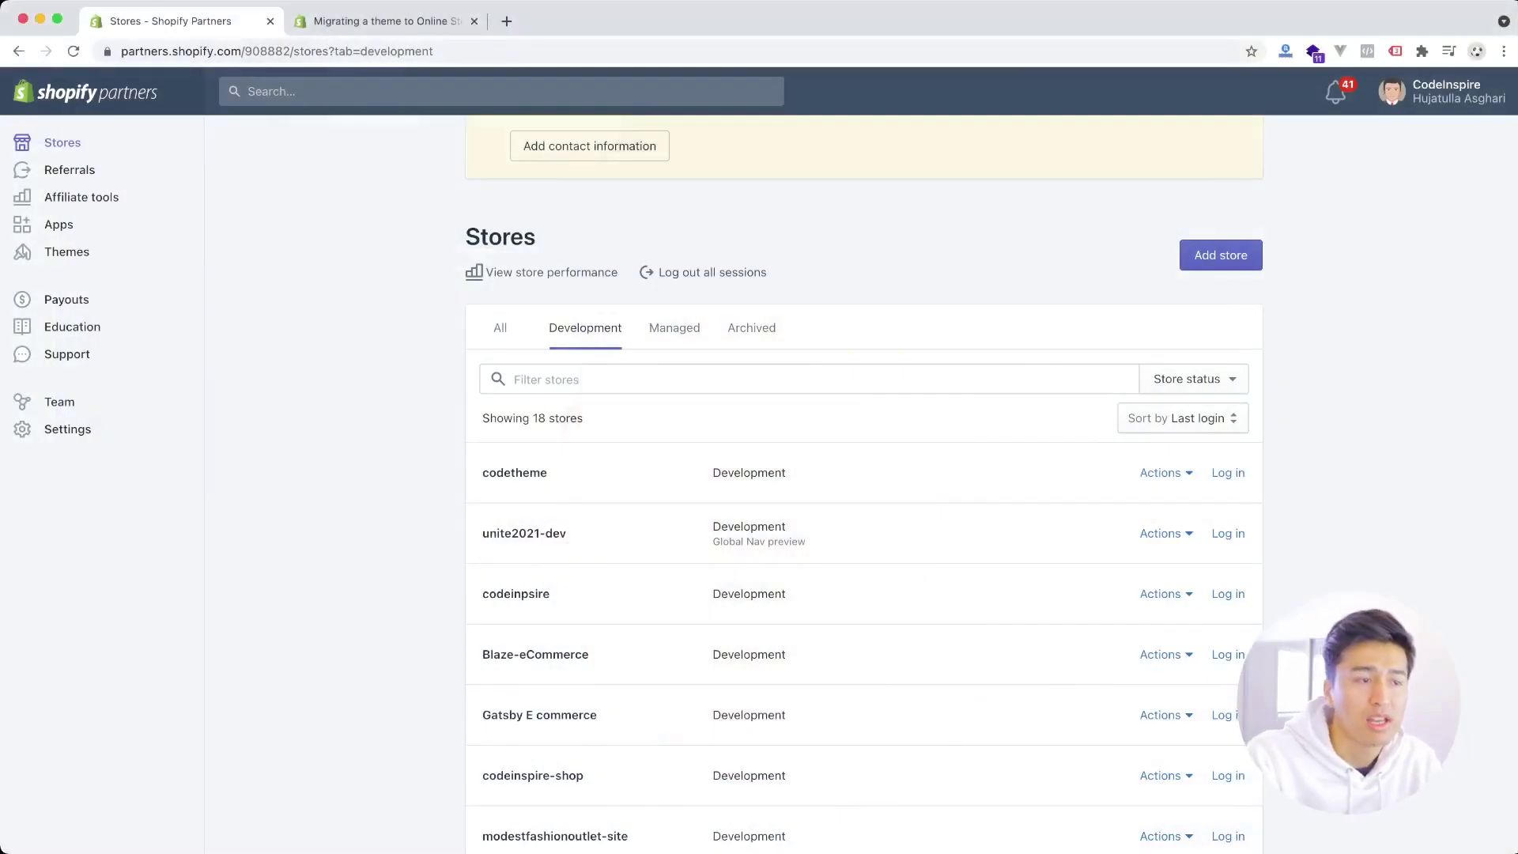
# - Scroll up the Development stores list, which shows 18 development stores
pyautogui.scroll(2, 864, 475)
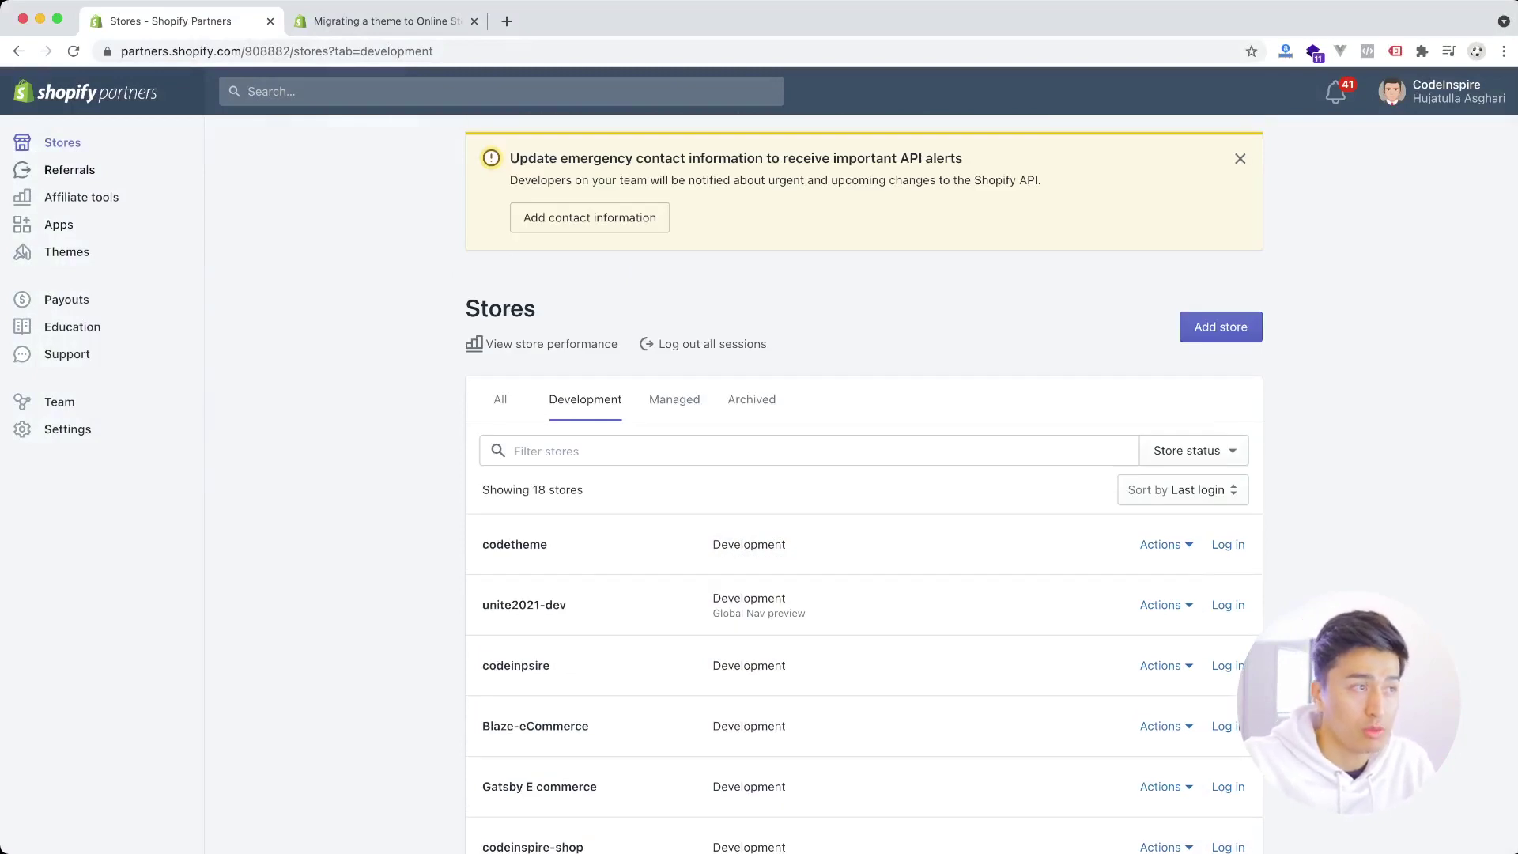
# - Start adding a new store and choose Development store as its type
pyautogui.click(1221, 327)
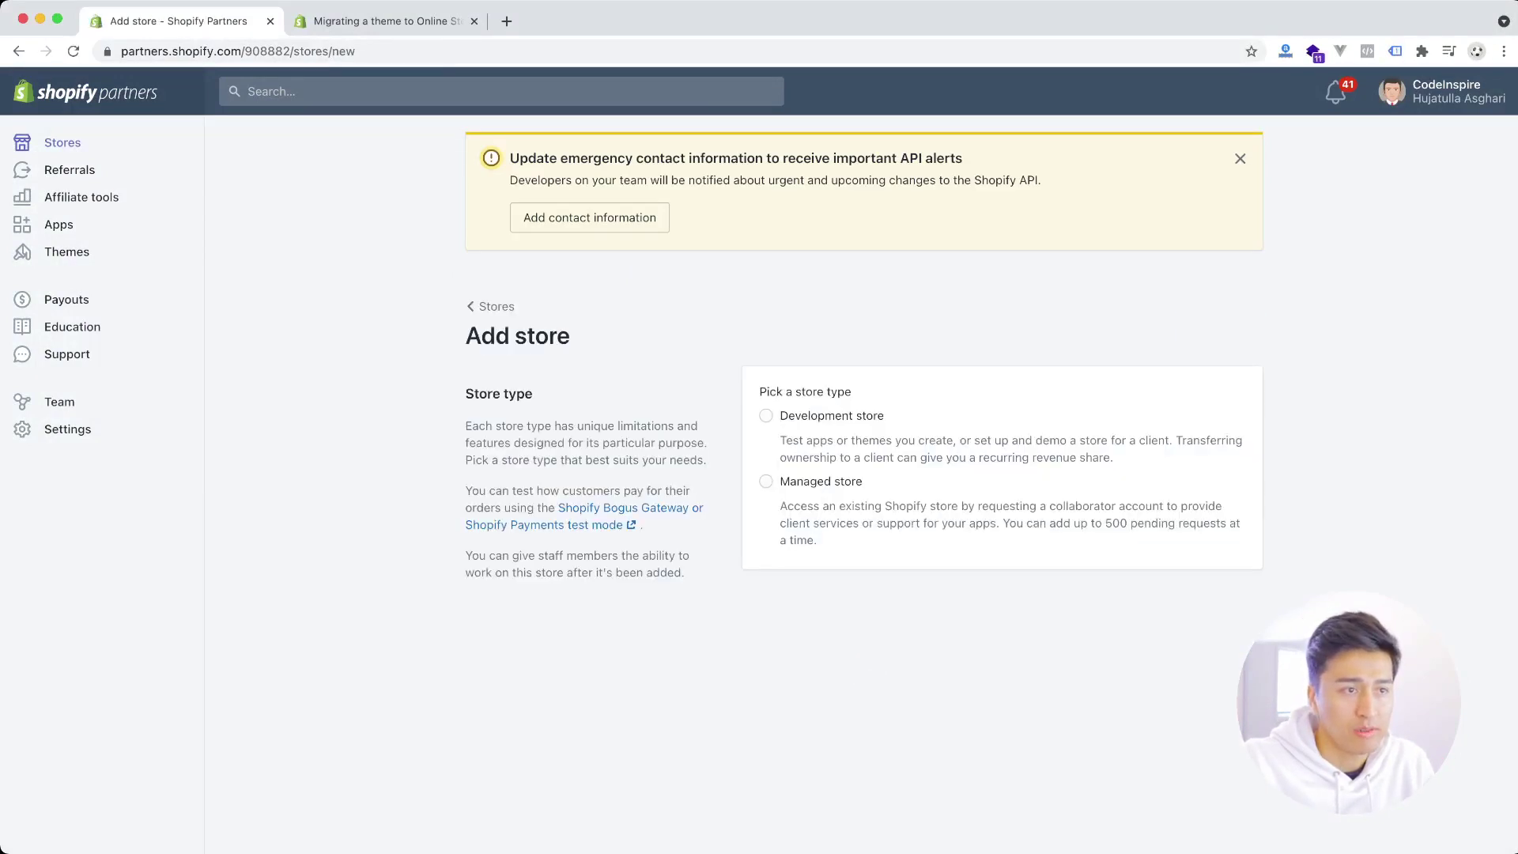
pyautogui.click(765, 416)
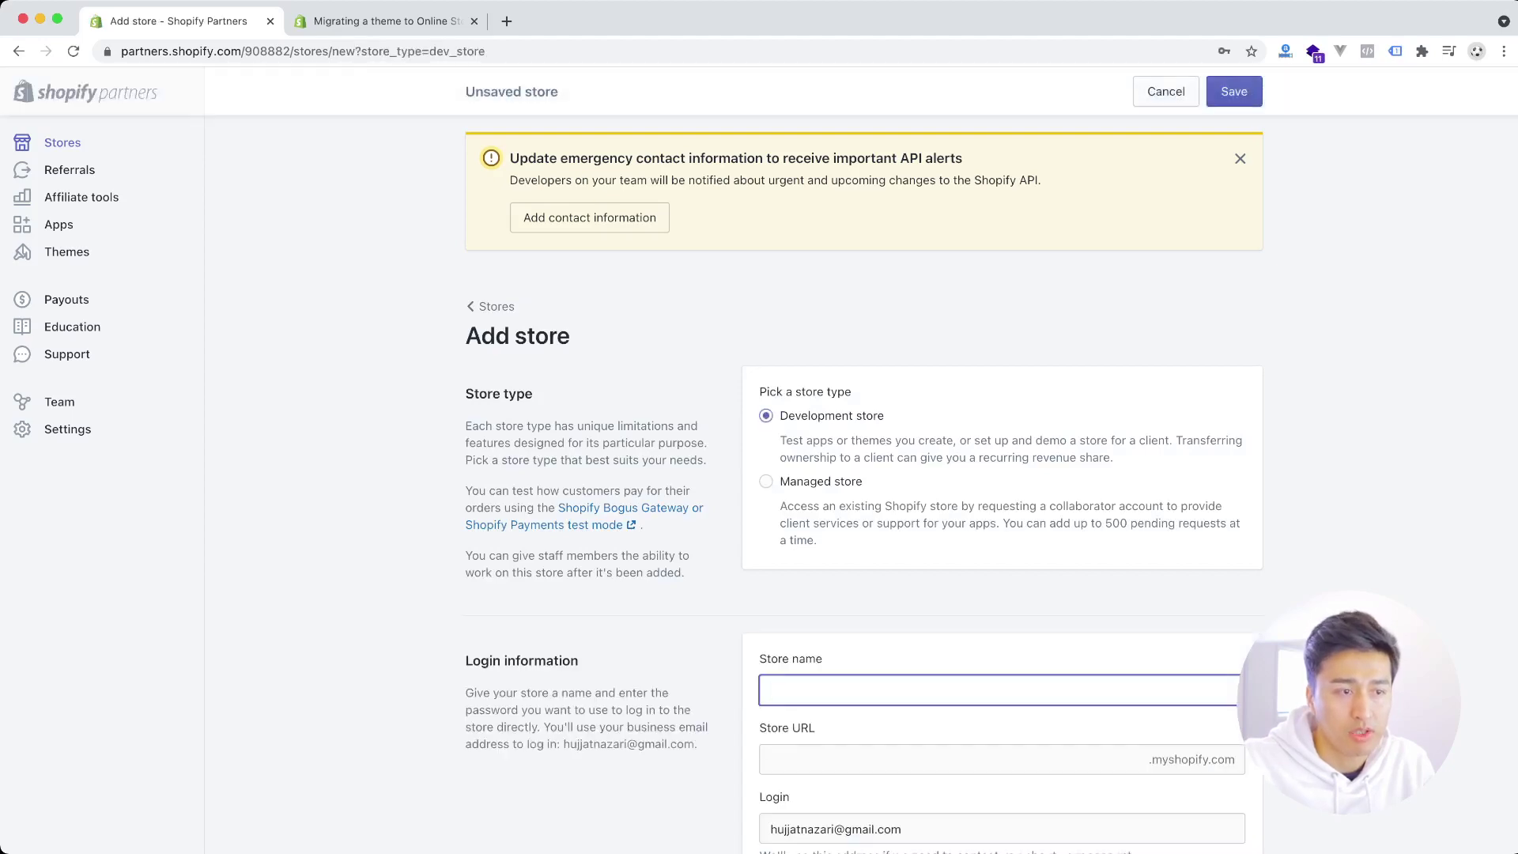
pyautogui.scroll(-2, 991, 464)
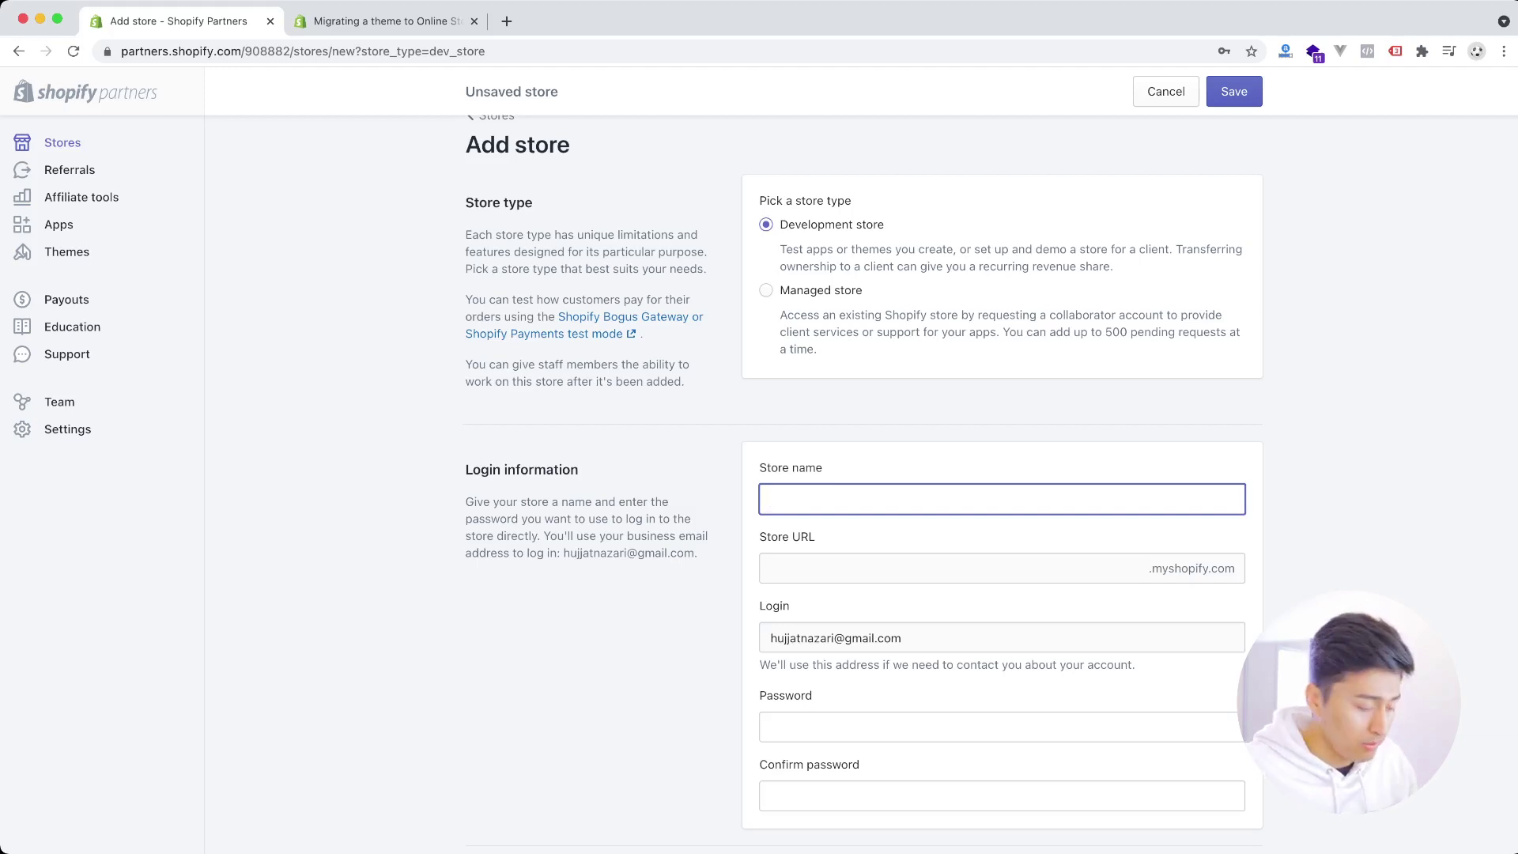
# - Name the store store-with-new-features so its myshopify URL fills in to match
pyautogui.write('store.')
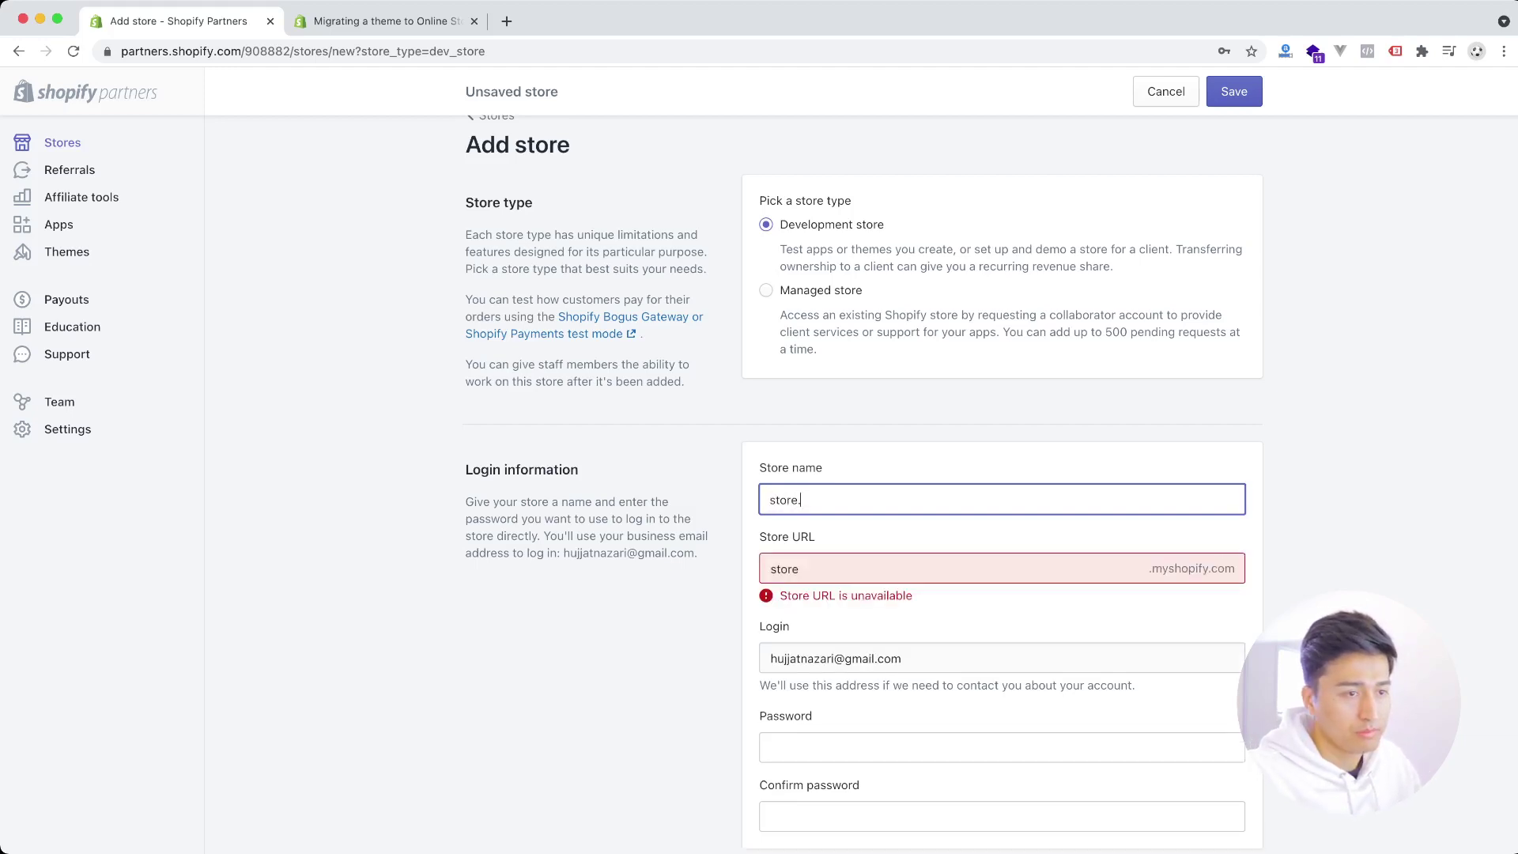
pyautogui.press('BackSpace')
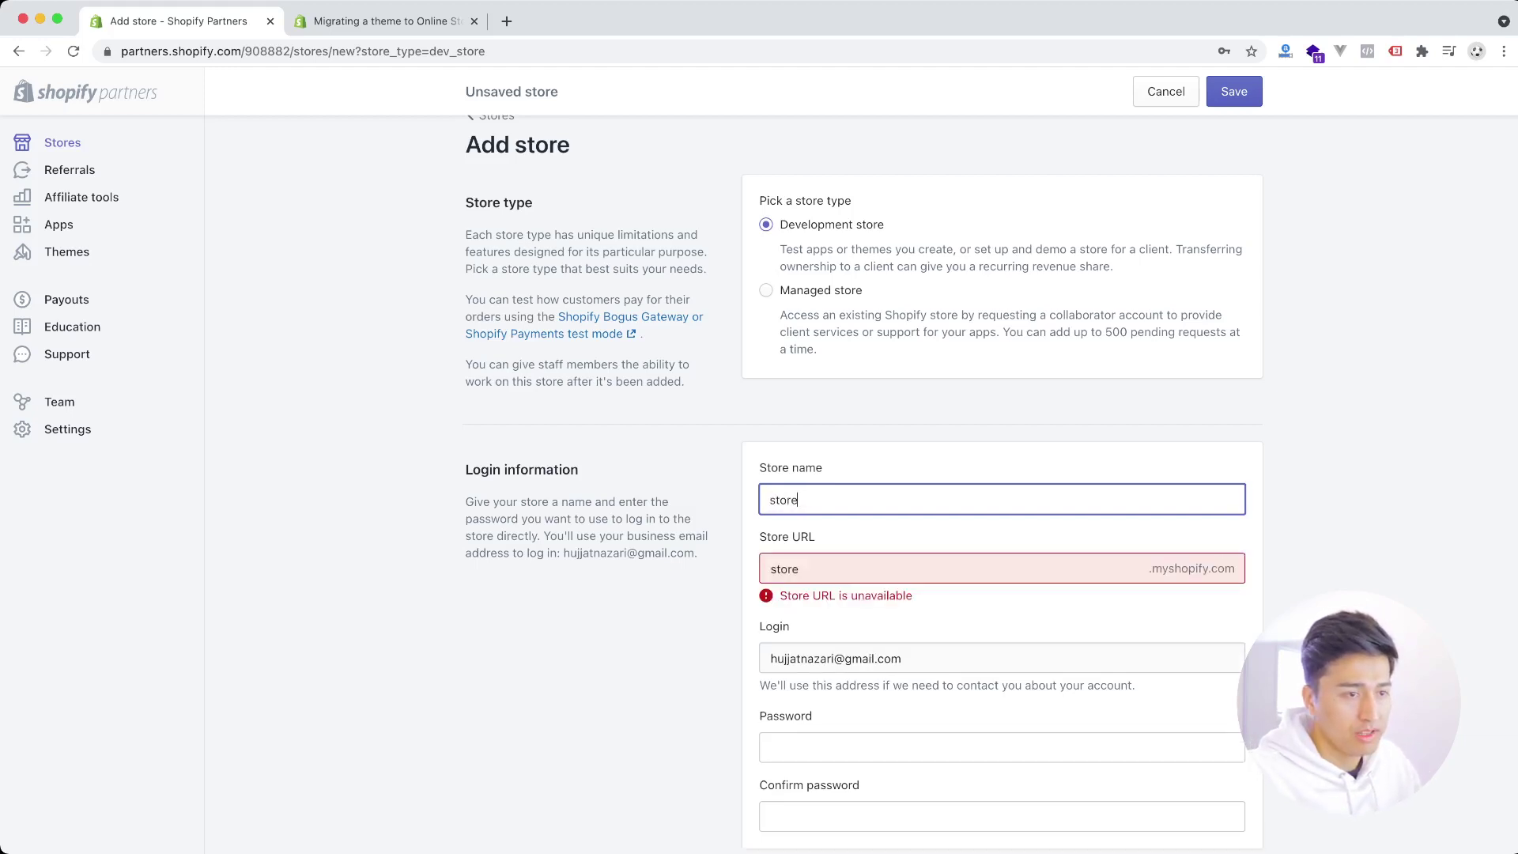
pyautogui.write('-')
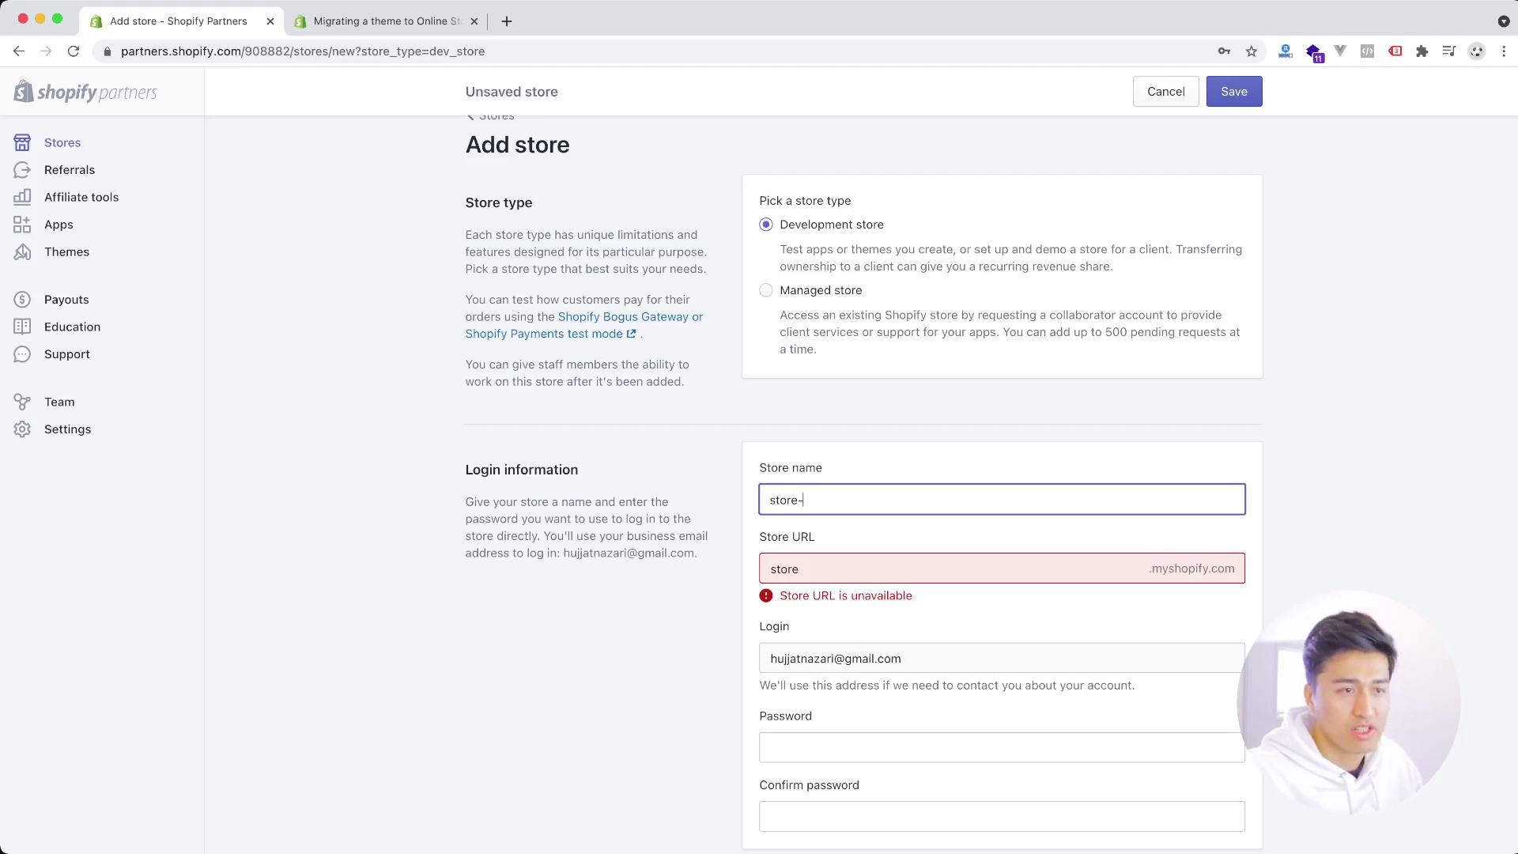
pyautogui.write('2')
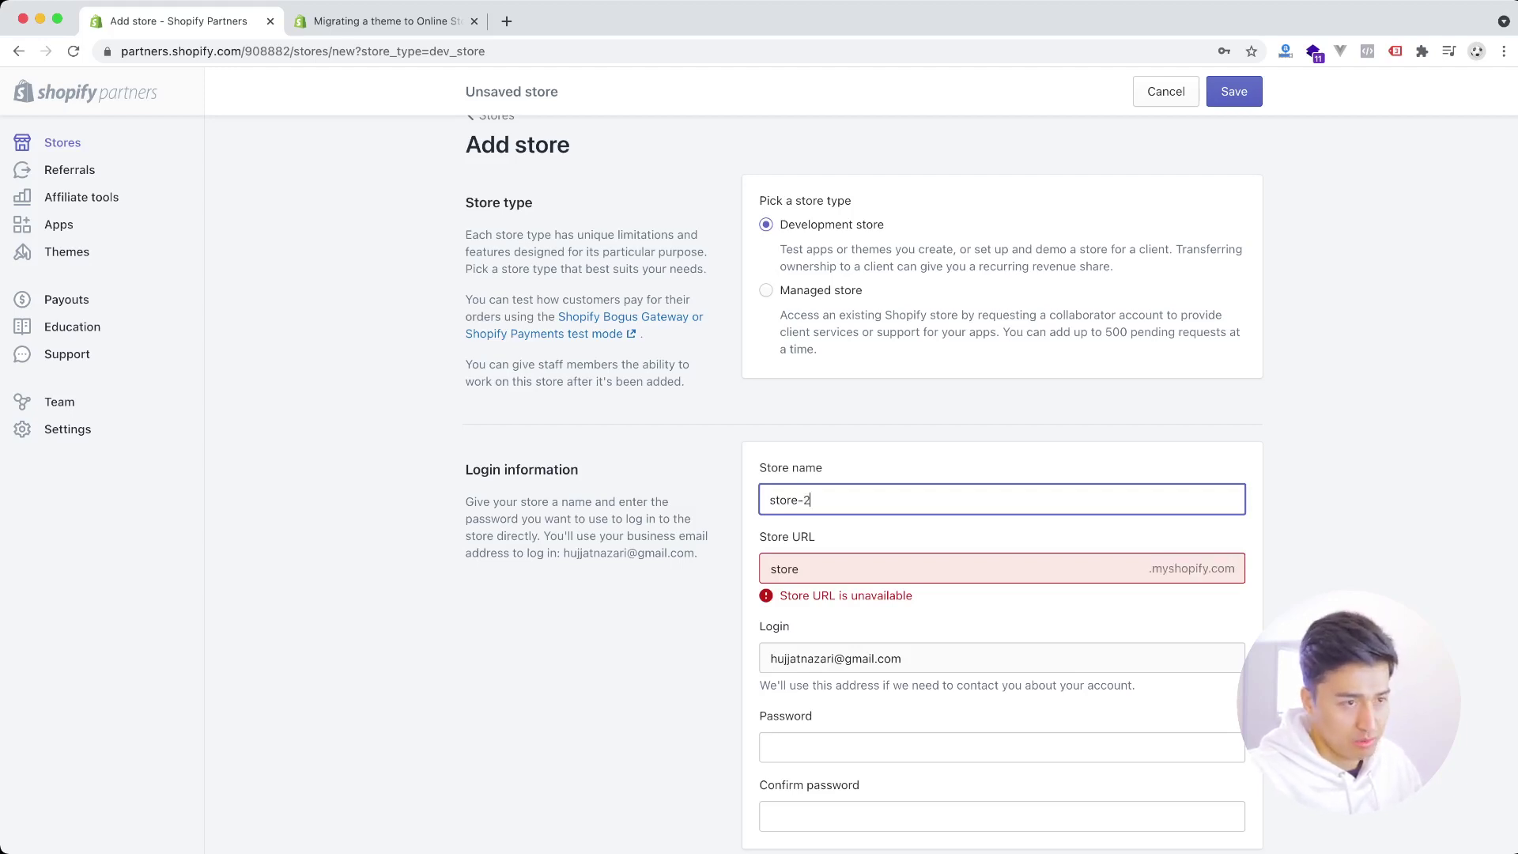
pyautogui.write('0')
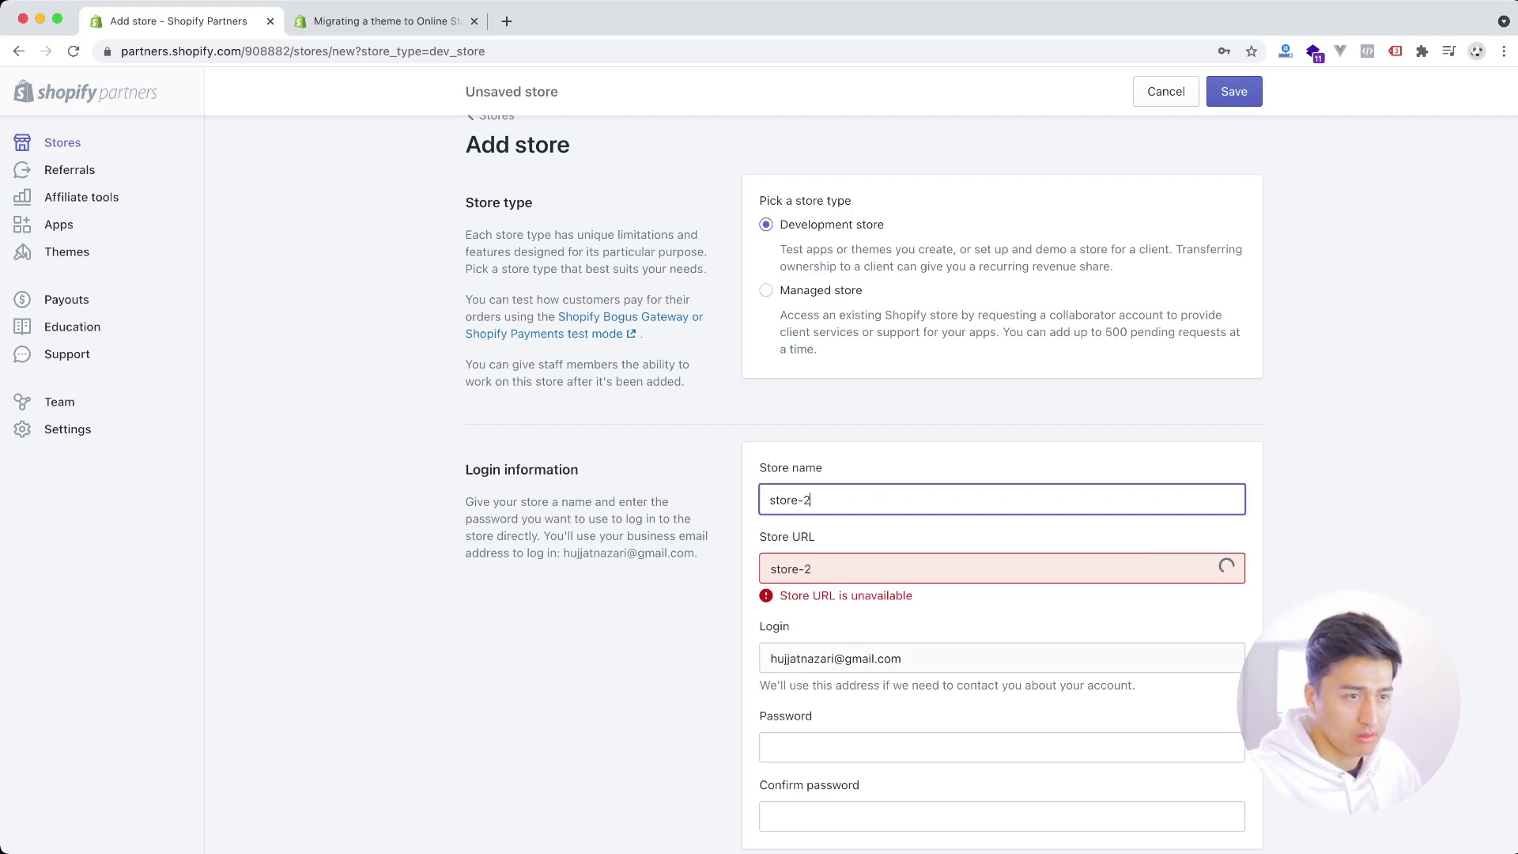
pyautogui.write('-0-')
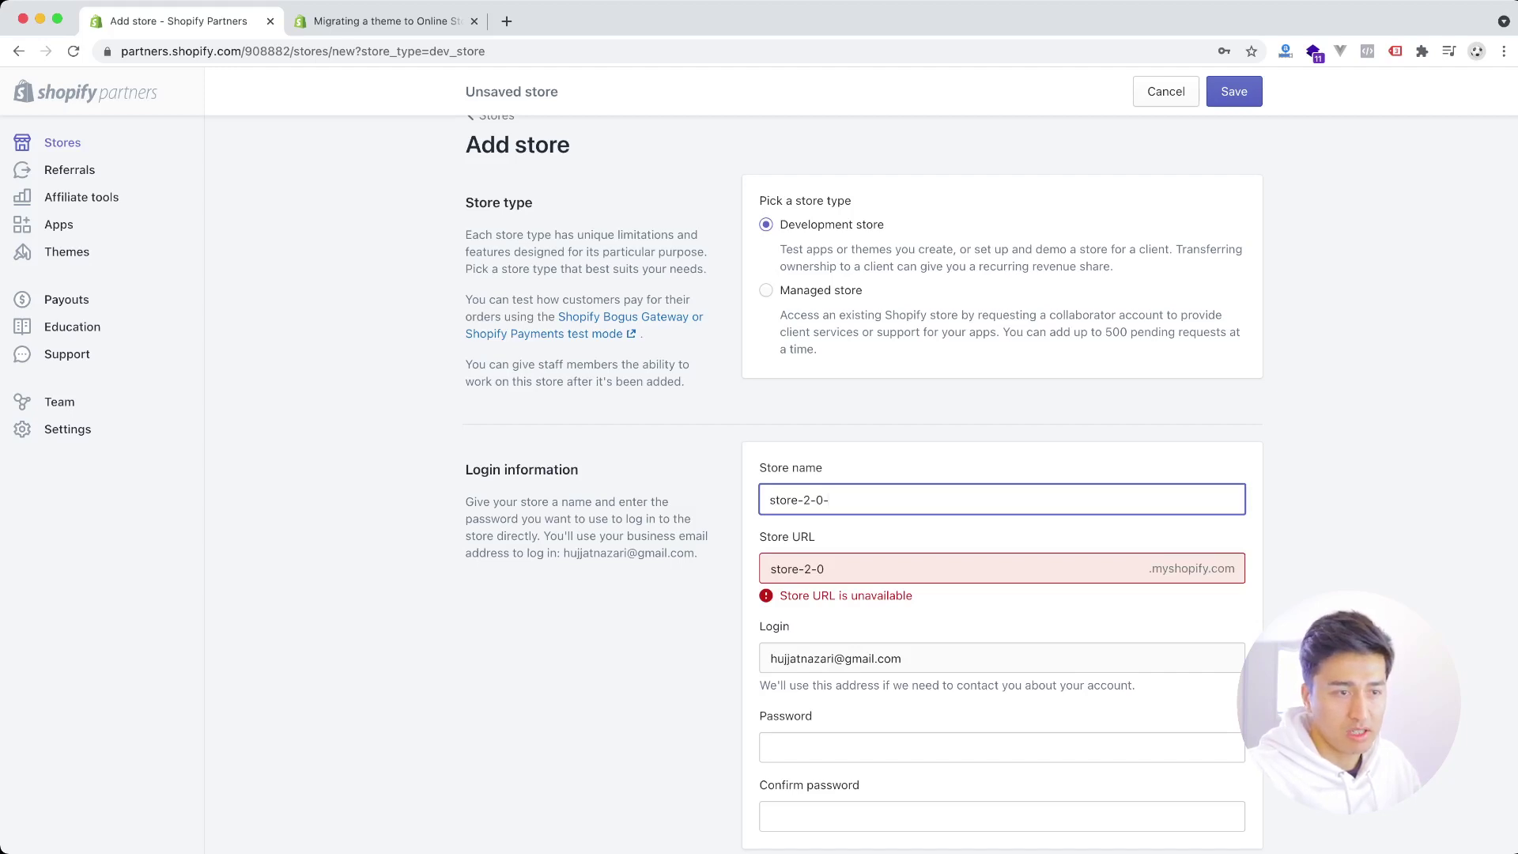
pyautogui.press('BackSpace')
pyautogui.press('BackSpace')
pyautogui.press('BackSpace')
pyautogui.press('BackSpace')
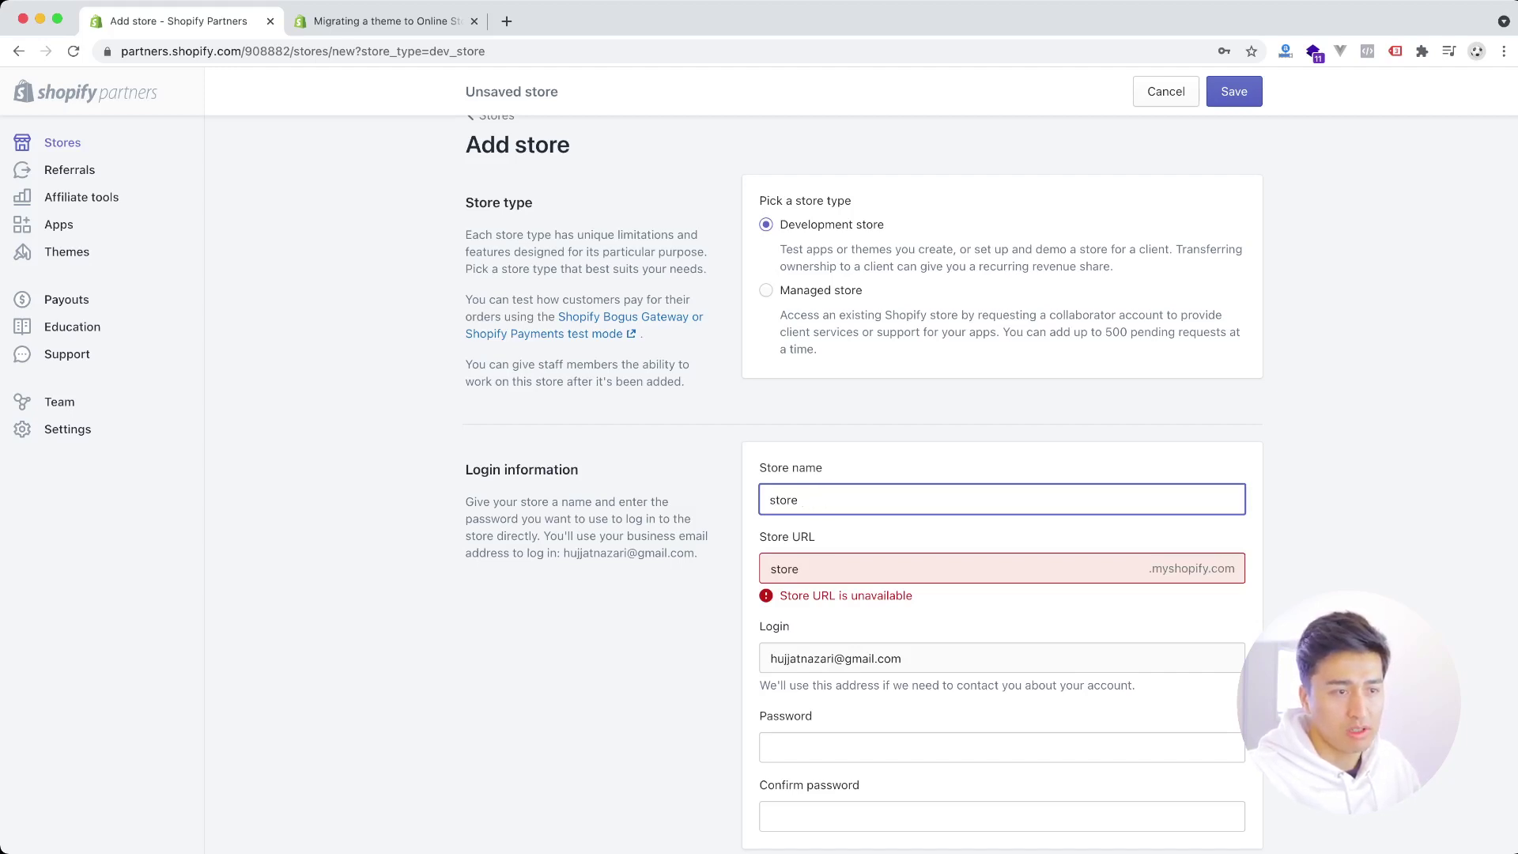
pyautogui.write('with')
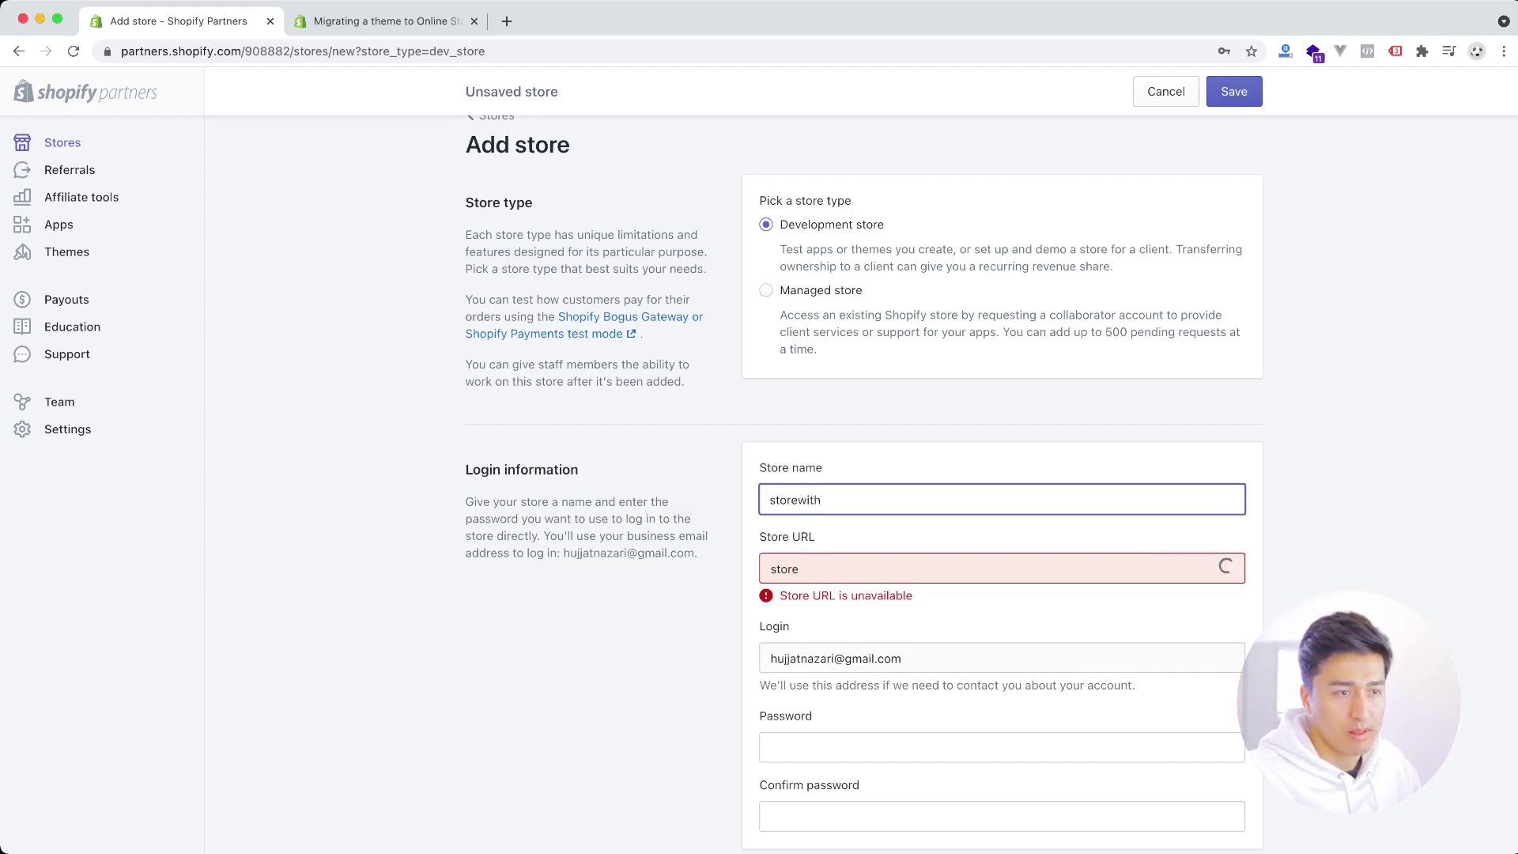
pyautogui.write('-new-fe')
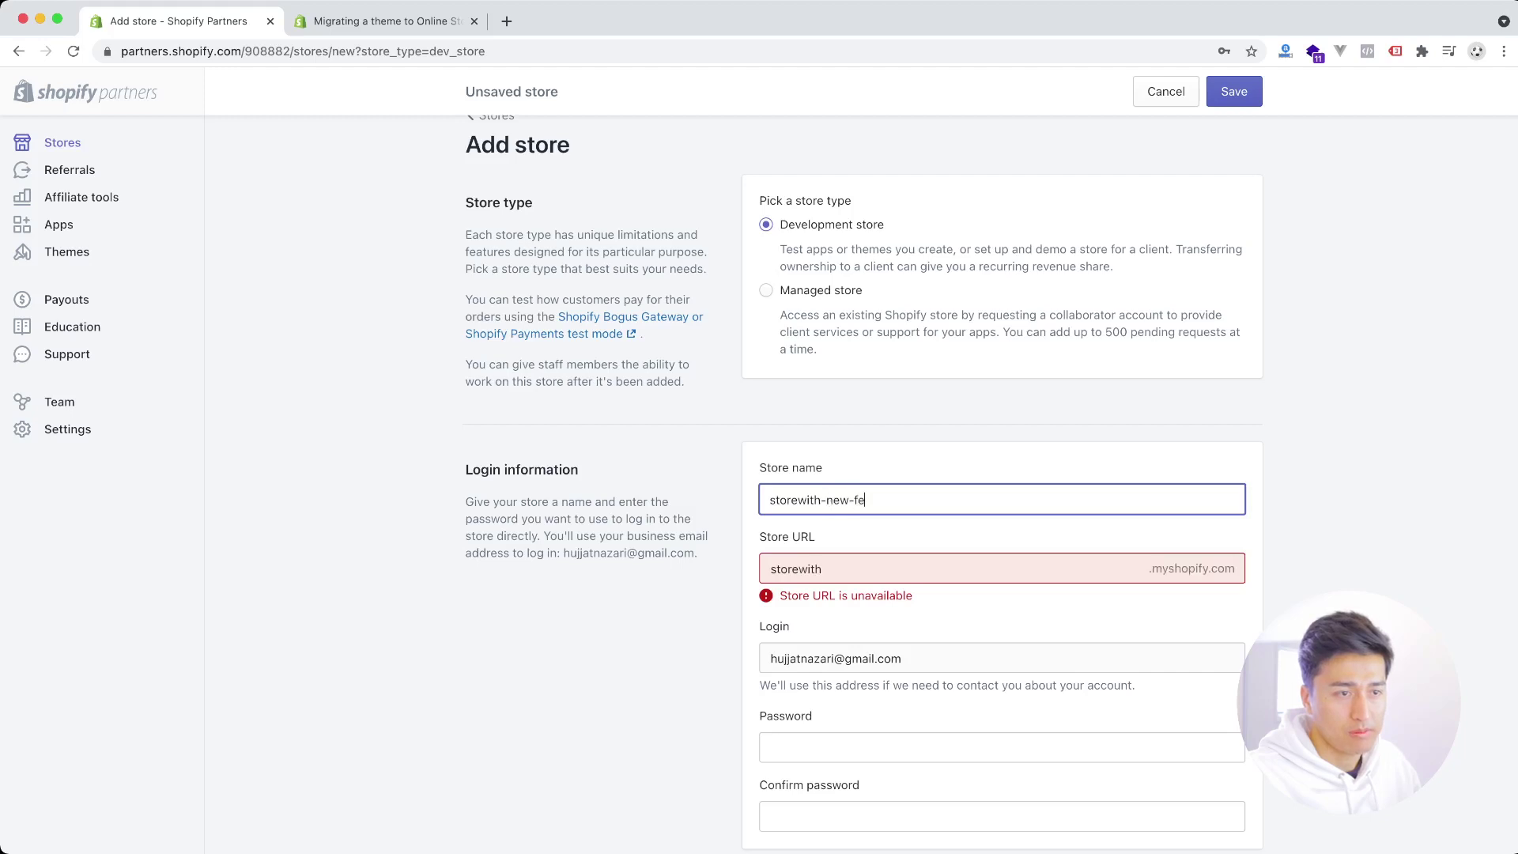
pyautogui.write('atures')
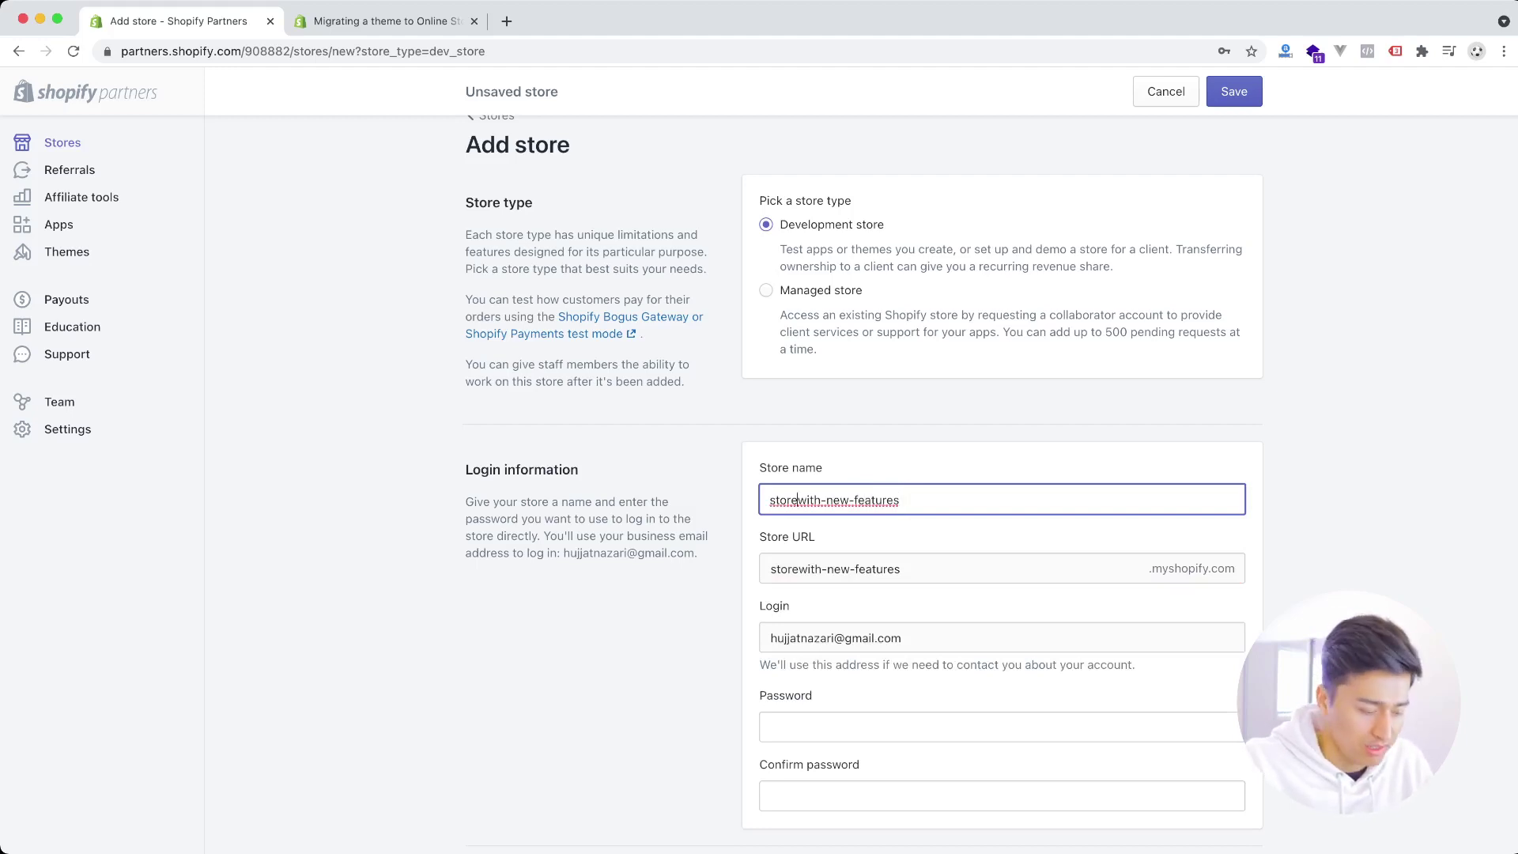
pyautogui.write('-')
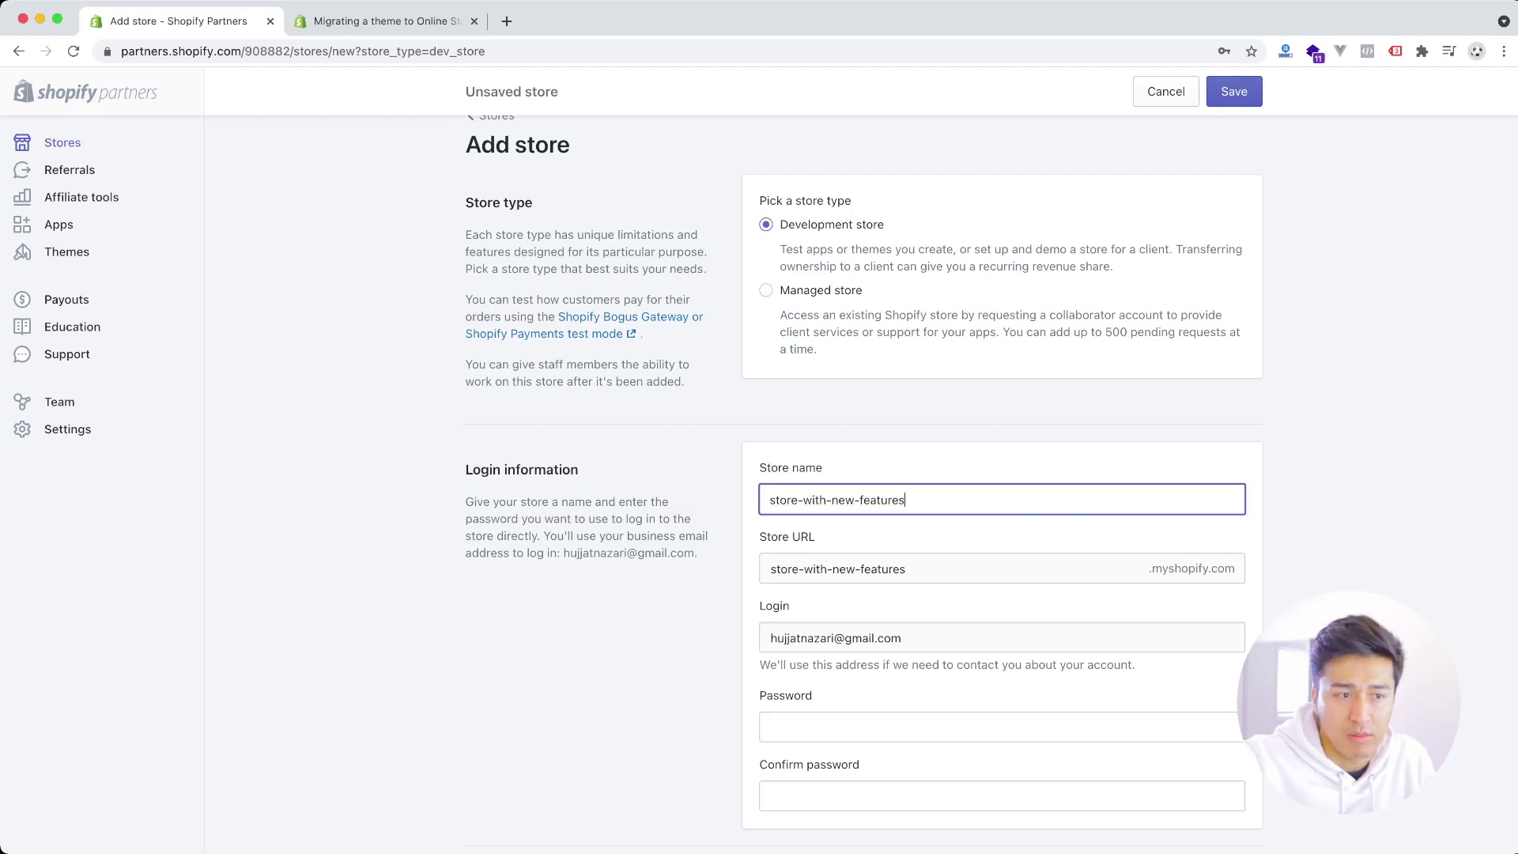
pyautogui.moveTo(905, 569); pyautogui.dragTo(838, 568)
pyautogui.scroll(-3, 864, 484)
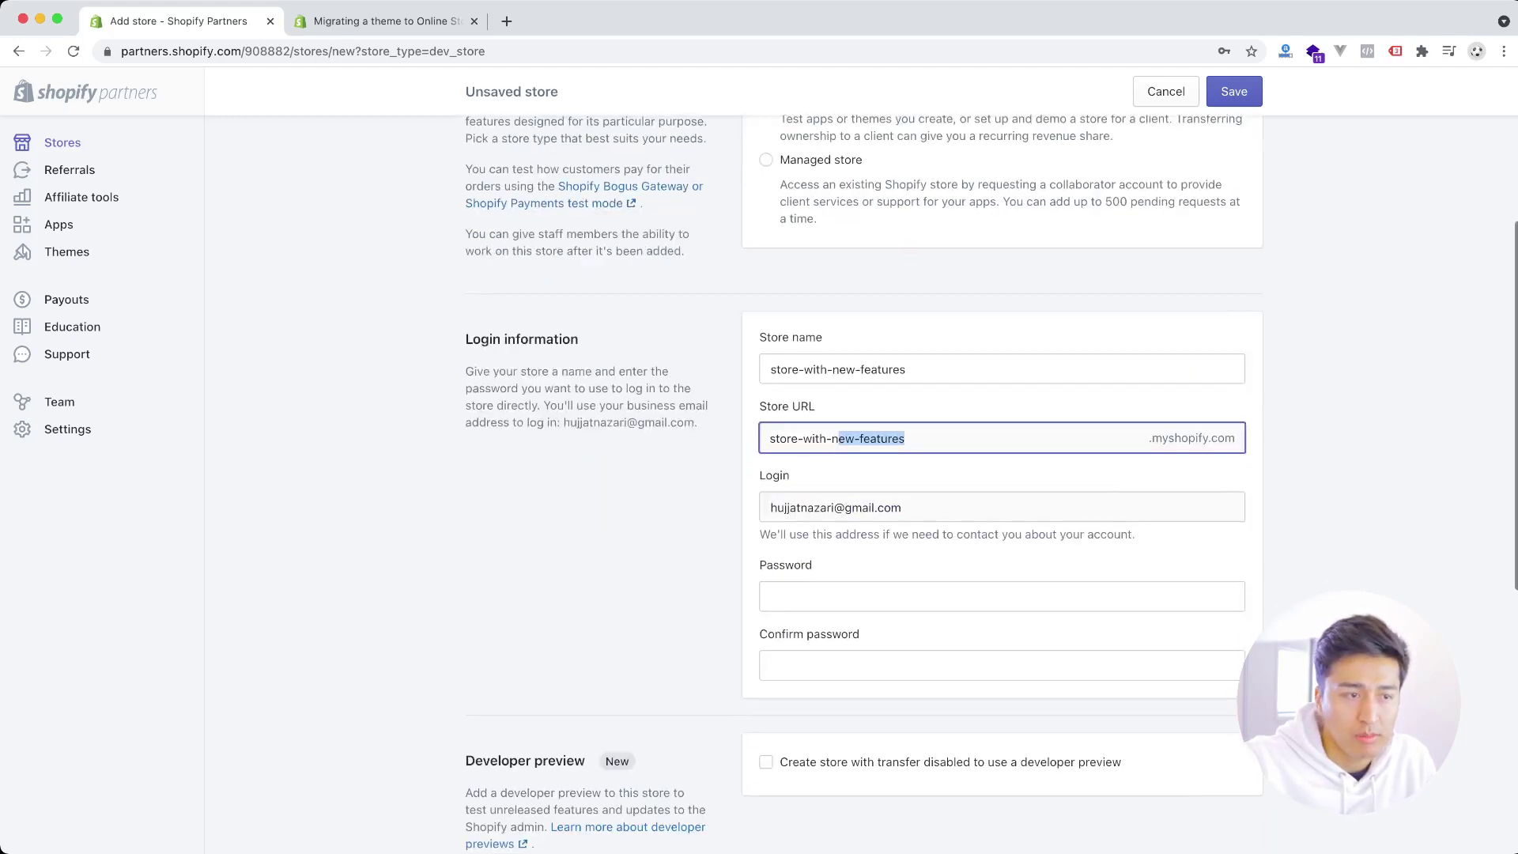
# - Enter the store account password and its confirmation
pyautogui.click(870, 596)
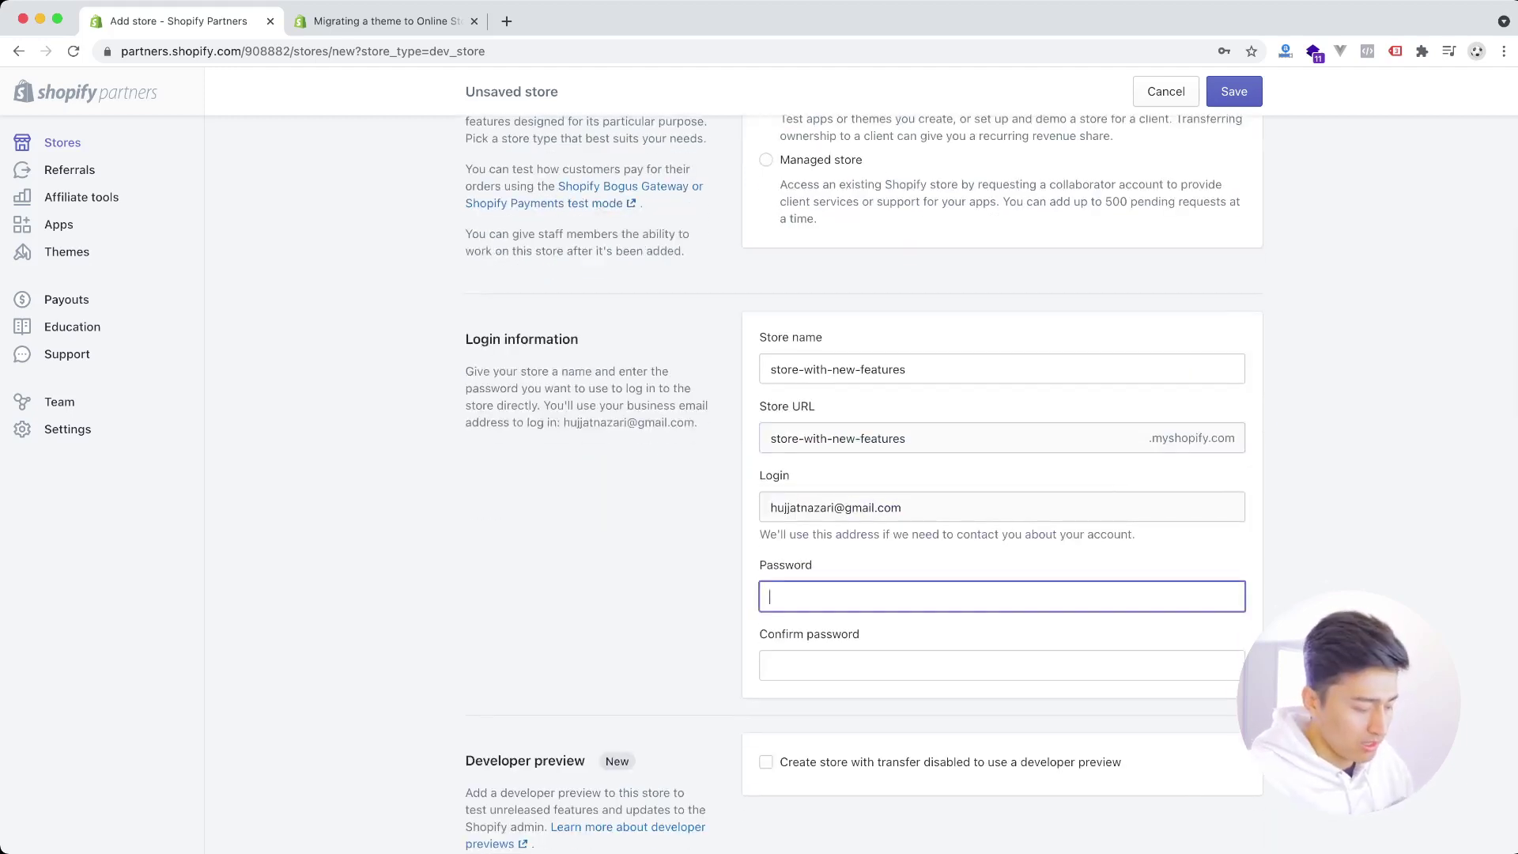
pyautogui.write('•••••••')
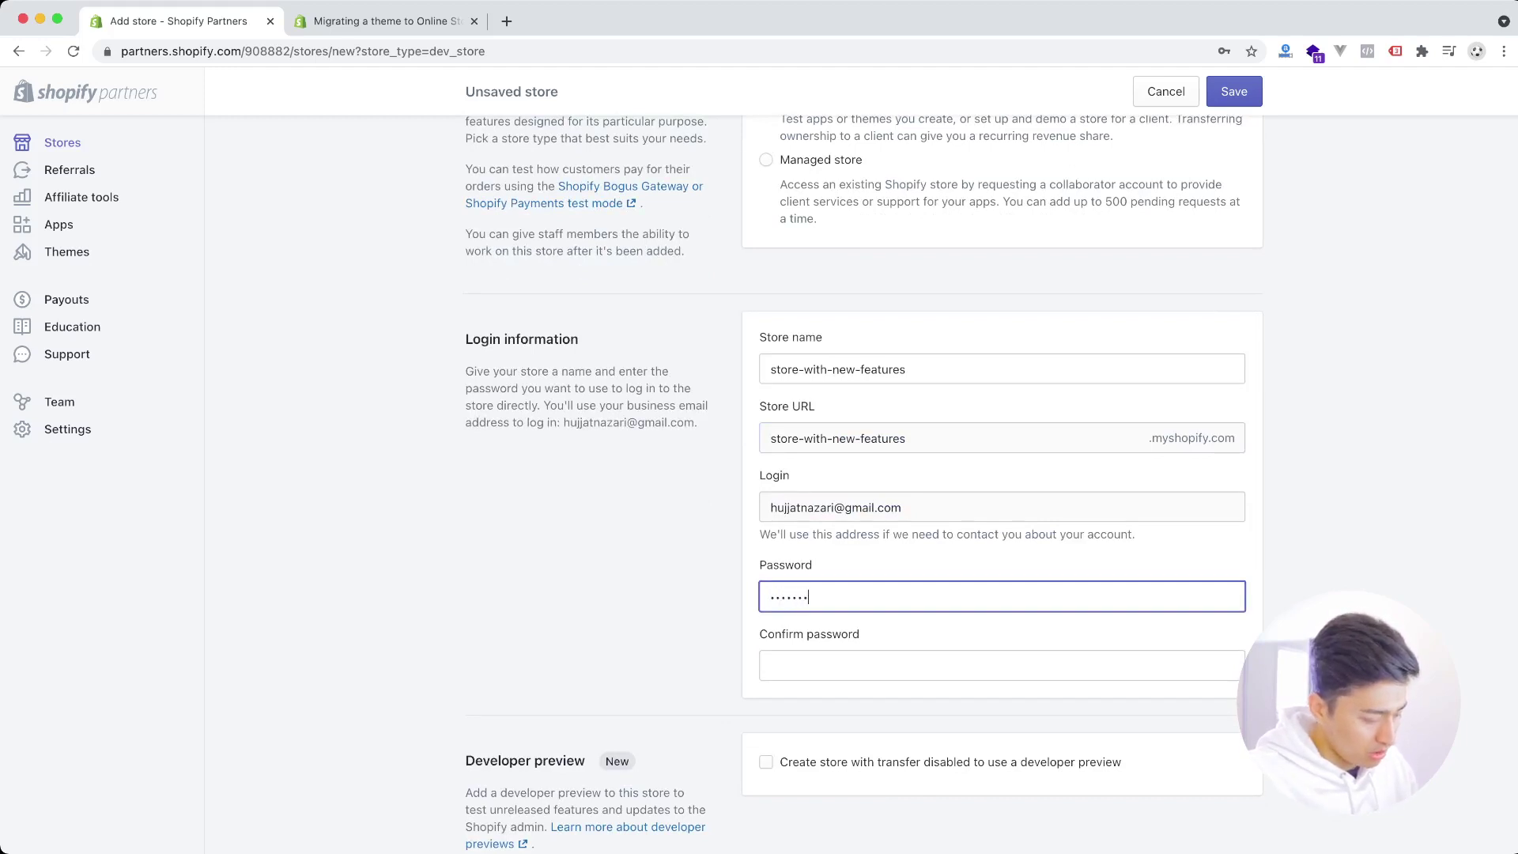
pyautogui.write('••')
pyautogui.press('Tab')
pyautogui.write('••')
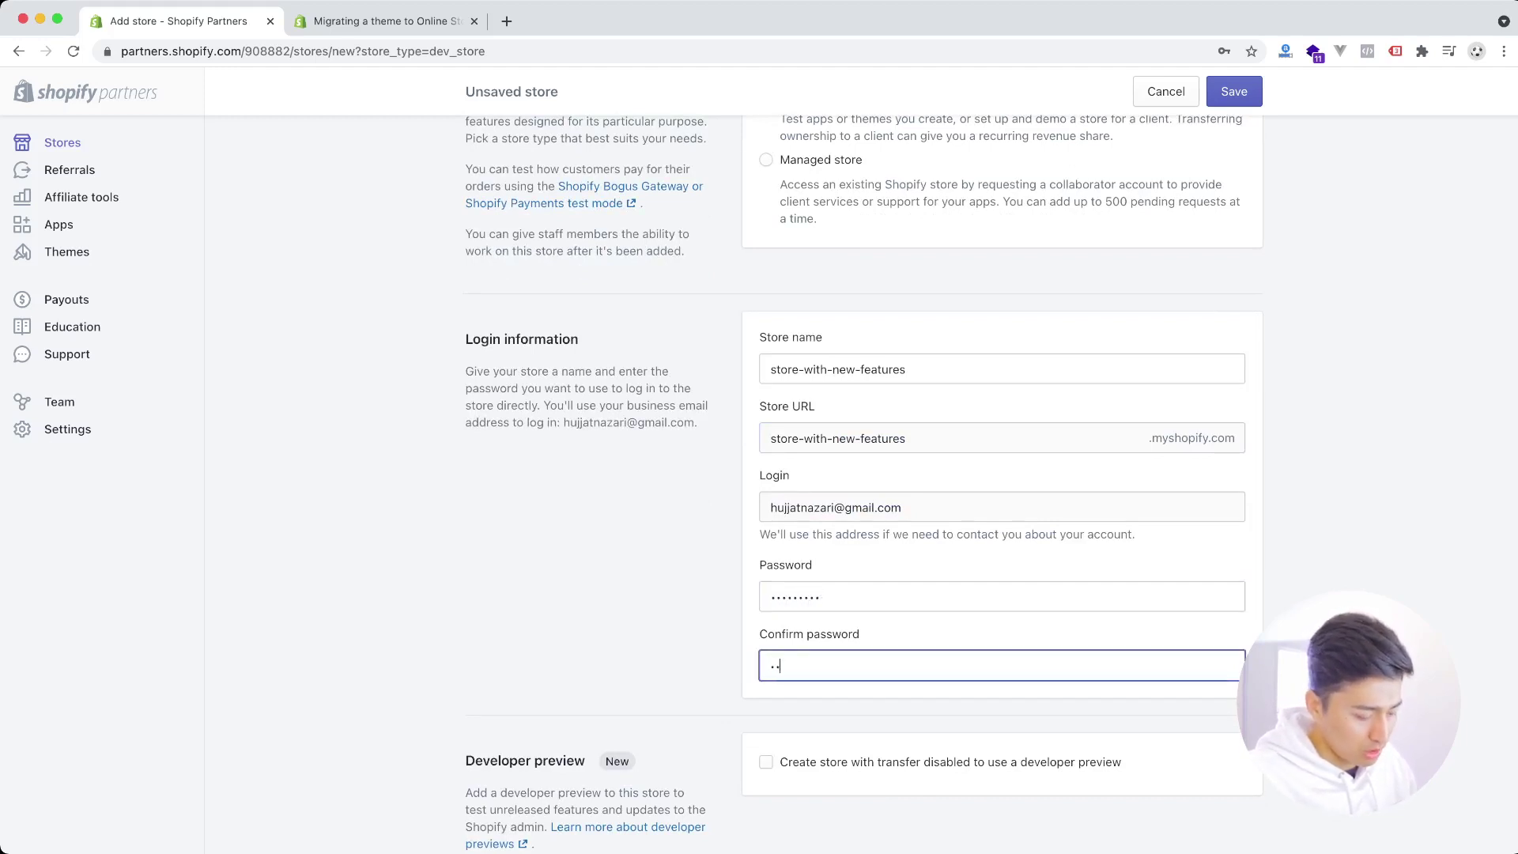
pyautogui.write('•••••')
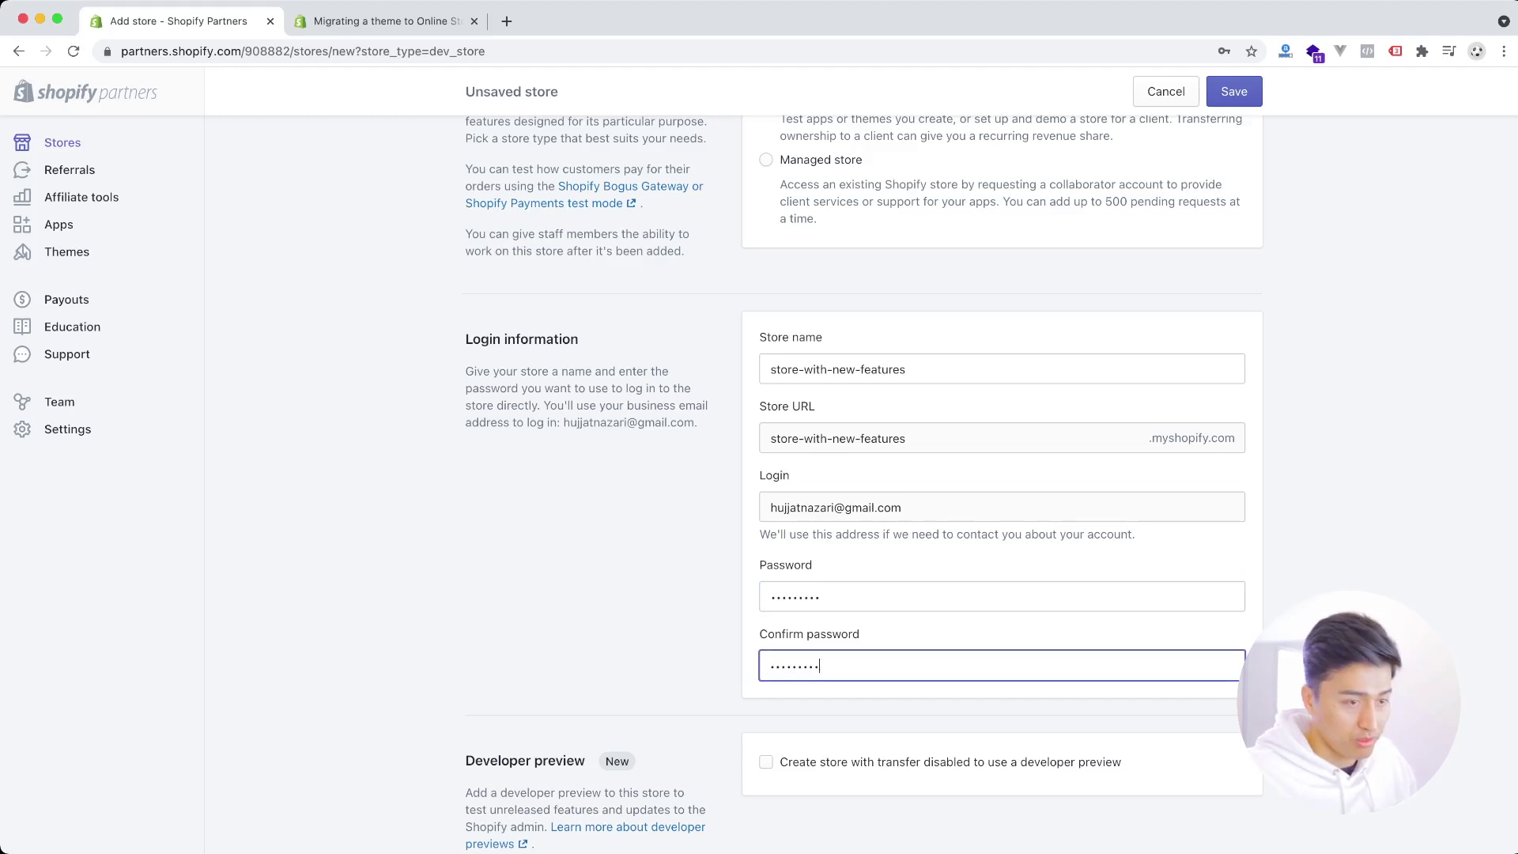
pyautogui.scroll(-5, 992, 482)
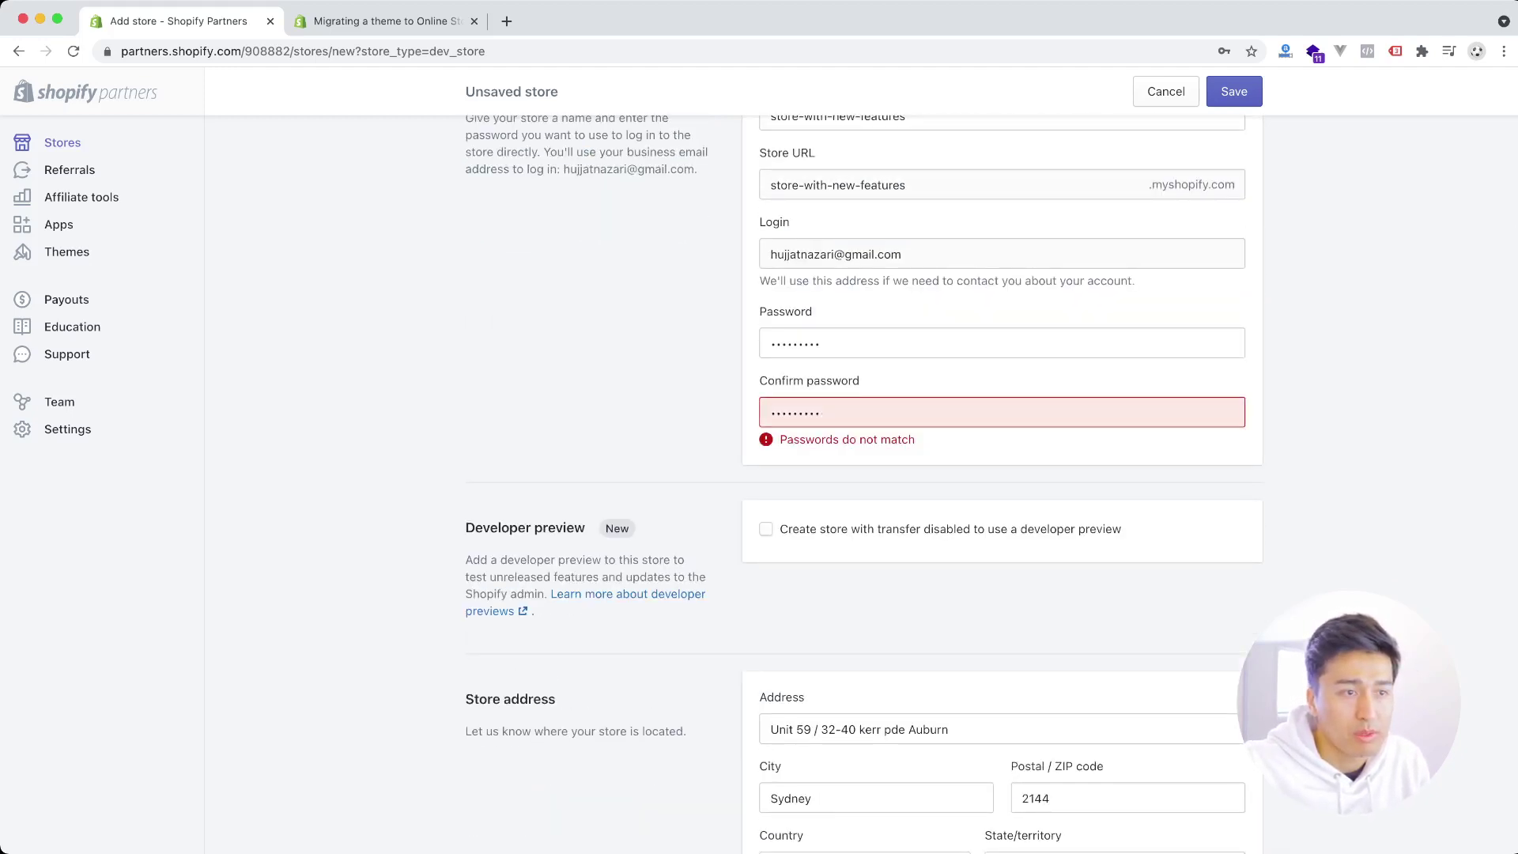
# - Retype a matching password and confirmation, then enable the developer preview option
pyautogui.doubleClick(795, 412)
pyautogui.doubleClick(795, 342)
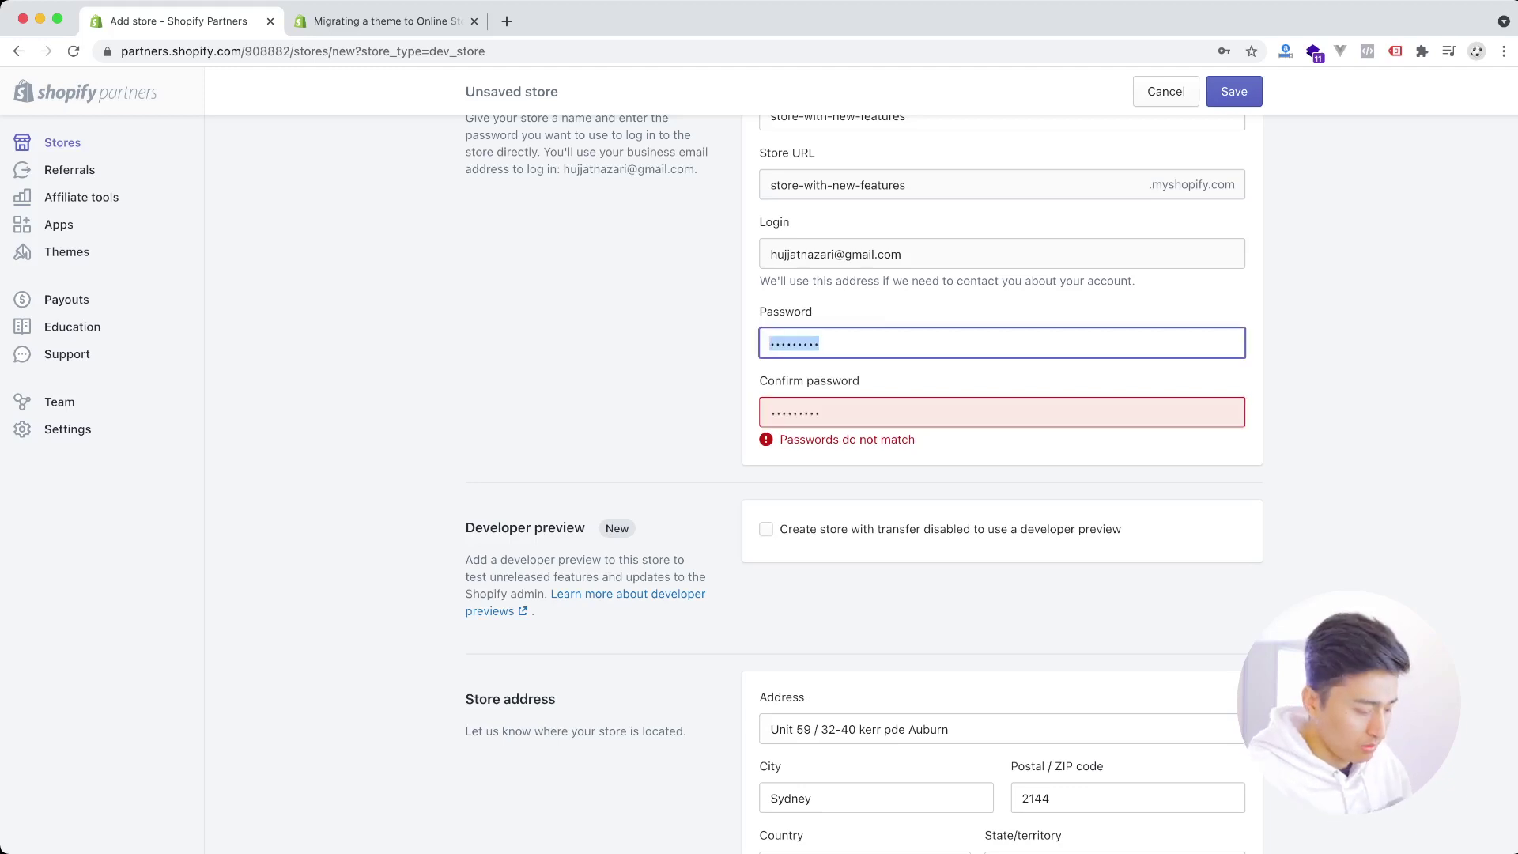
pyautogui.write('passw')
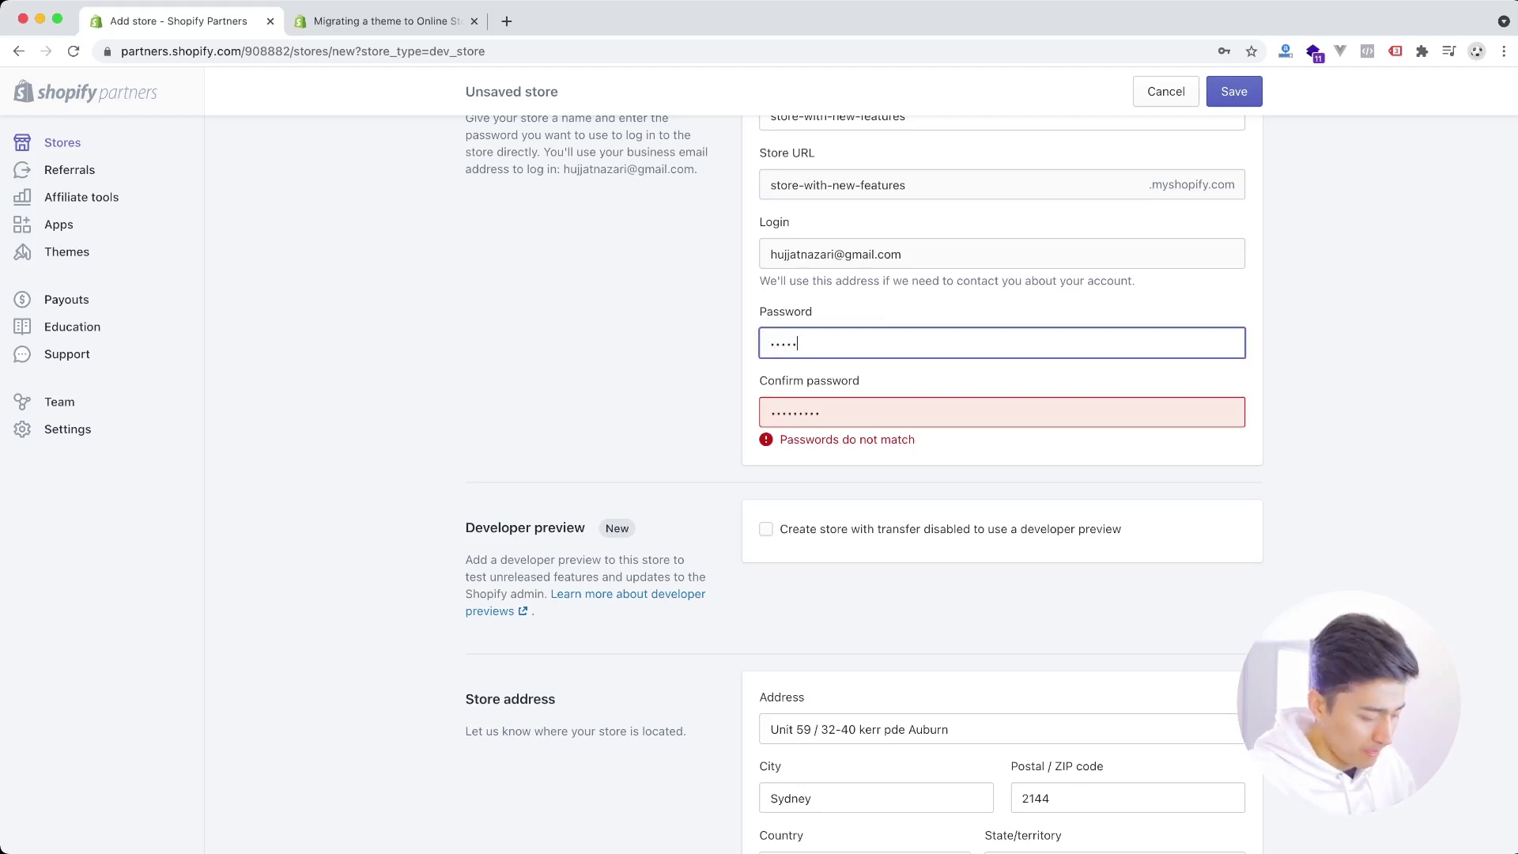
pyautogui.write('ord1')
pyautogui.press('Tab')
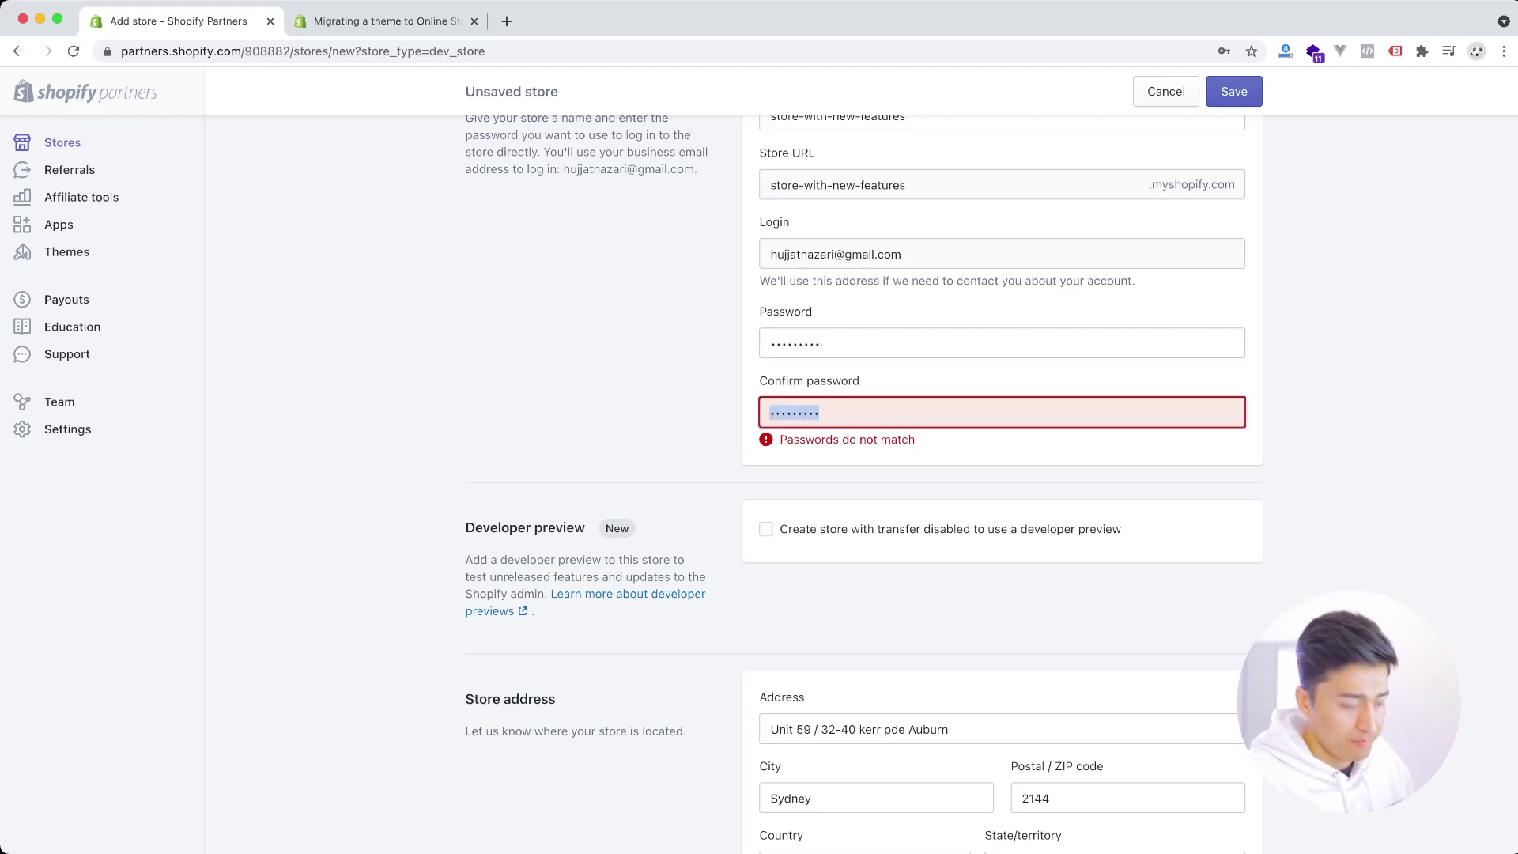
pyautogui.write('password')
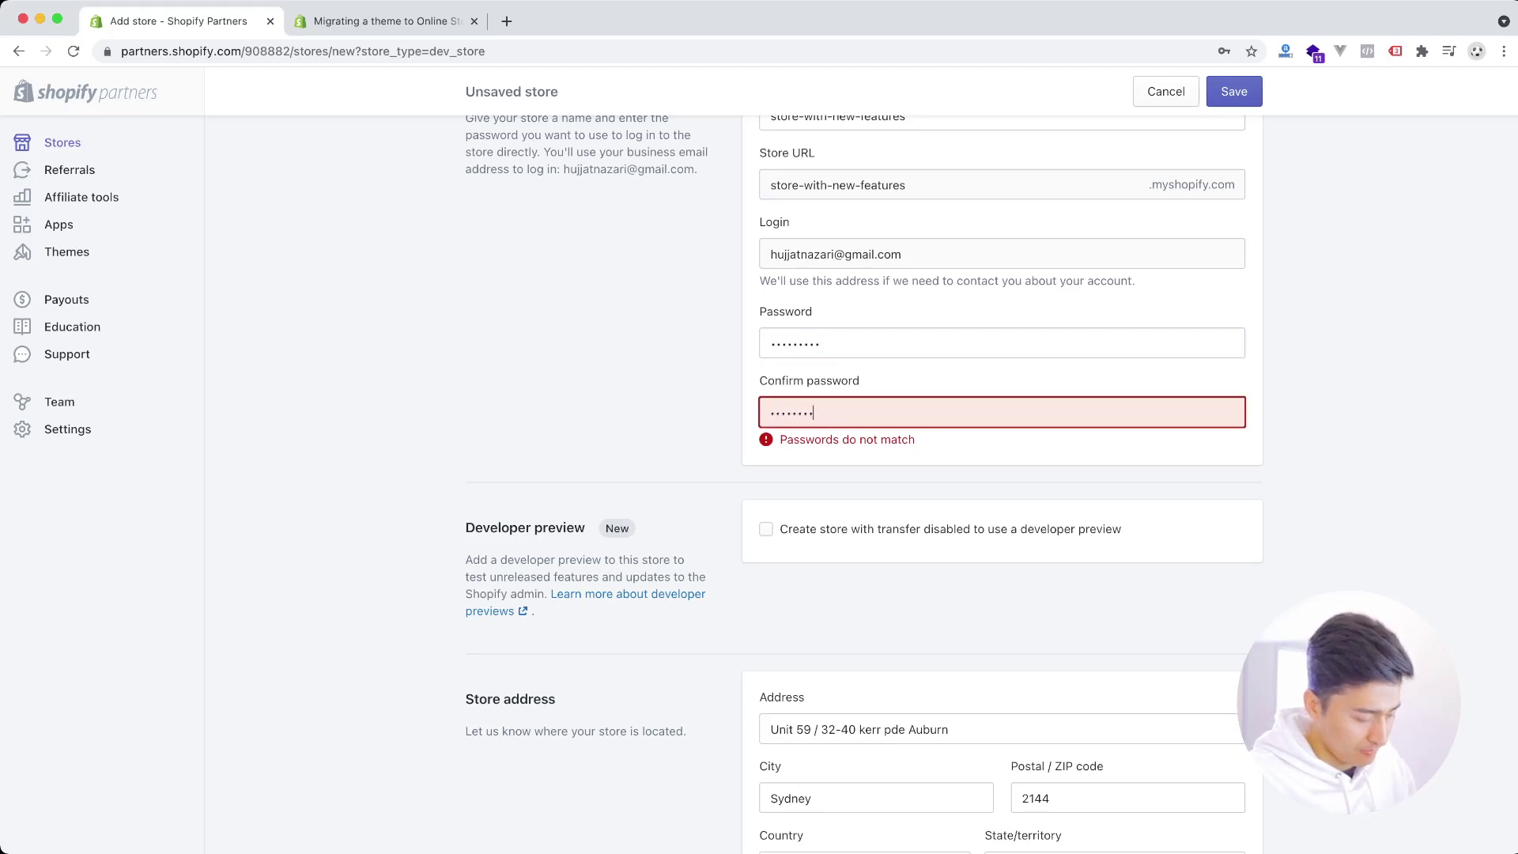
pyautogui.write('1')
pyautogui.press('Tab')
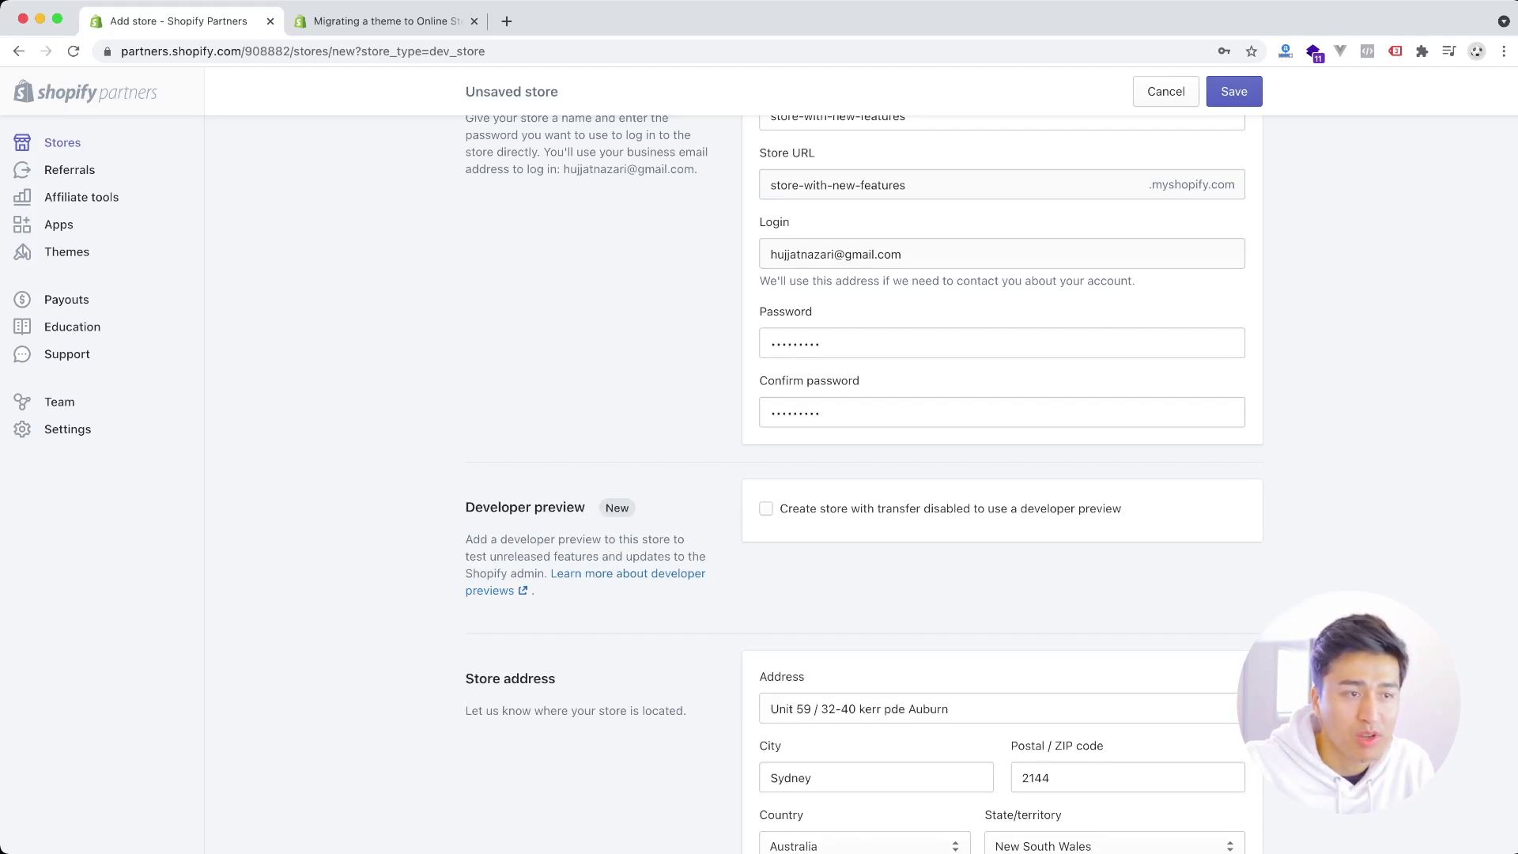
pyautogui.press('space')
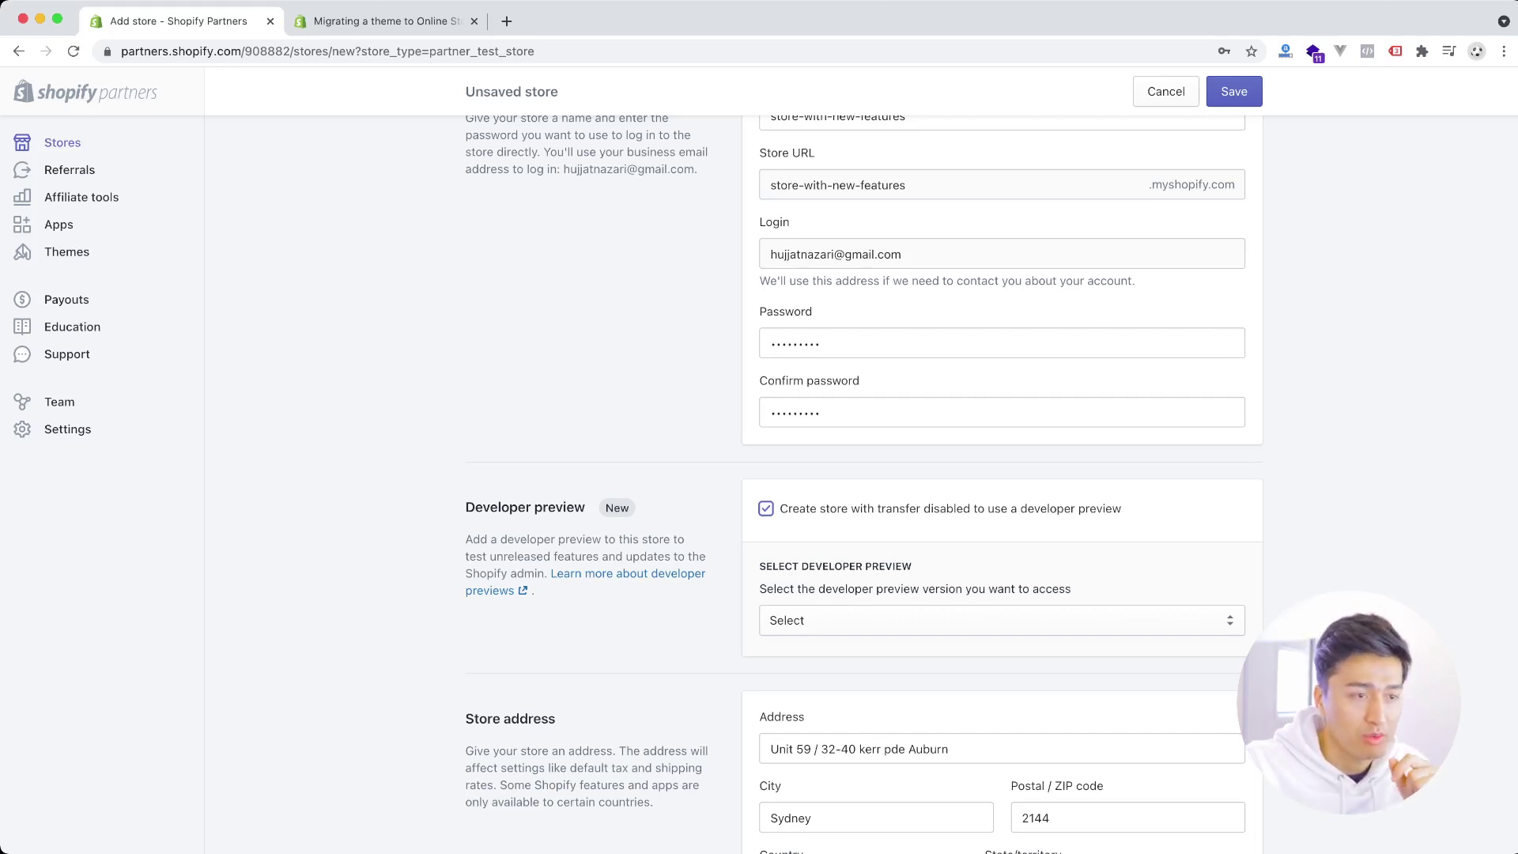
# - Pick Global Nav as the developer preview and save the new store form
pyautogui.press('Tab')
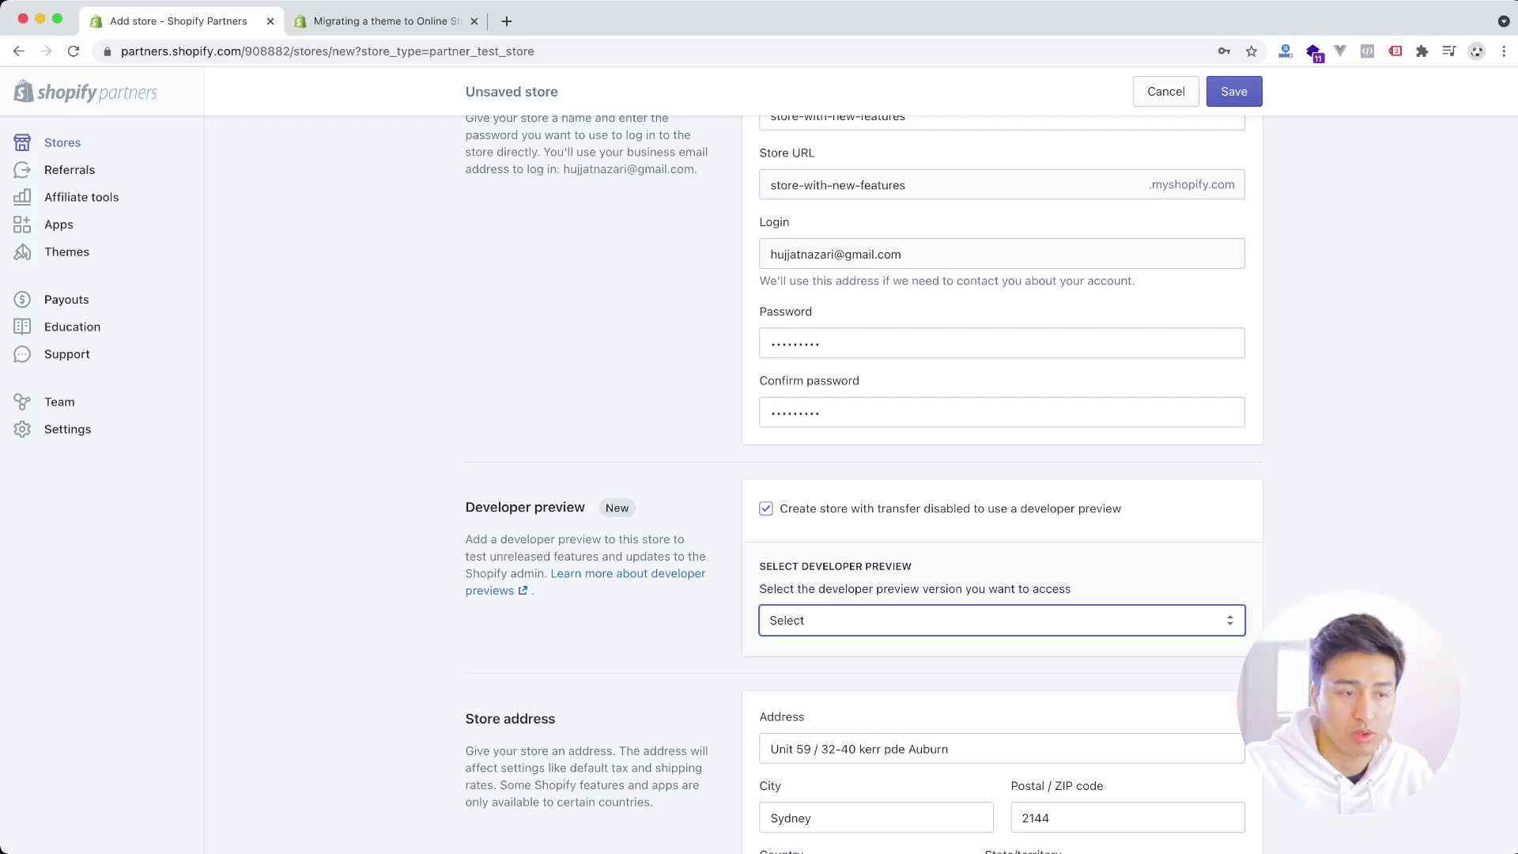
pyautogui.press('Return')
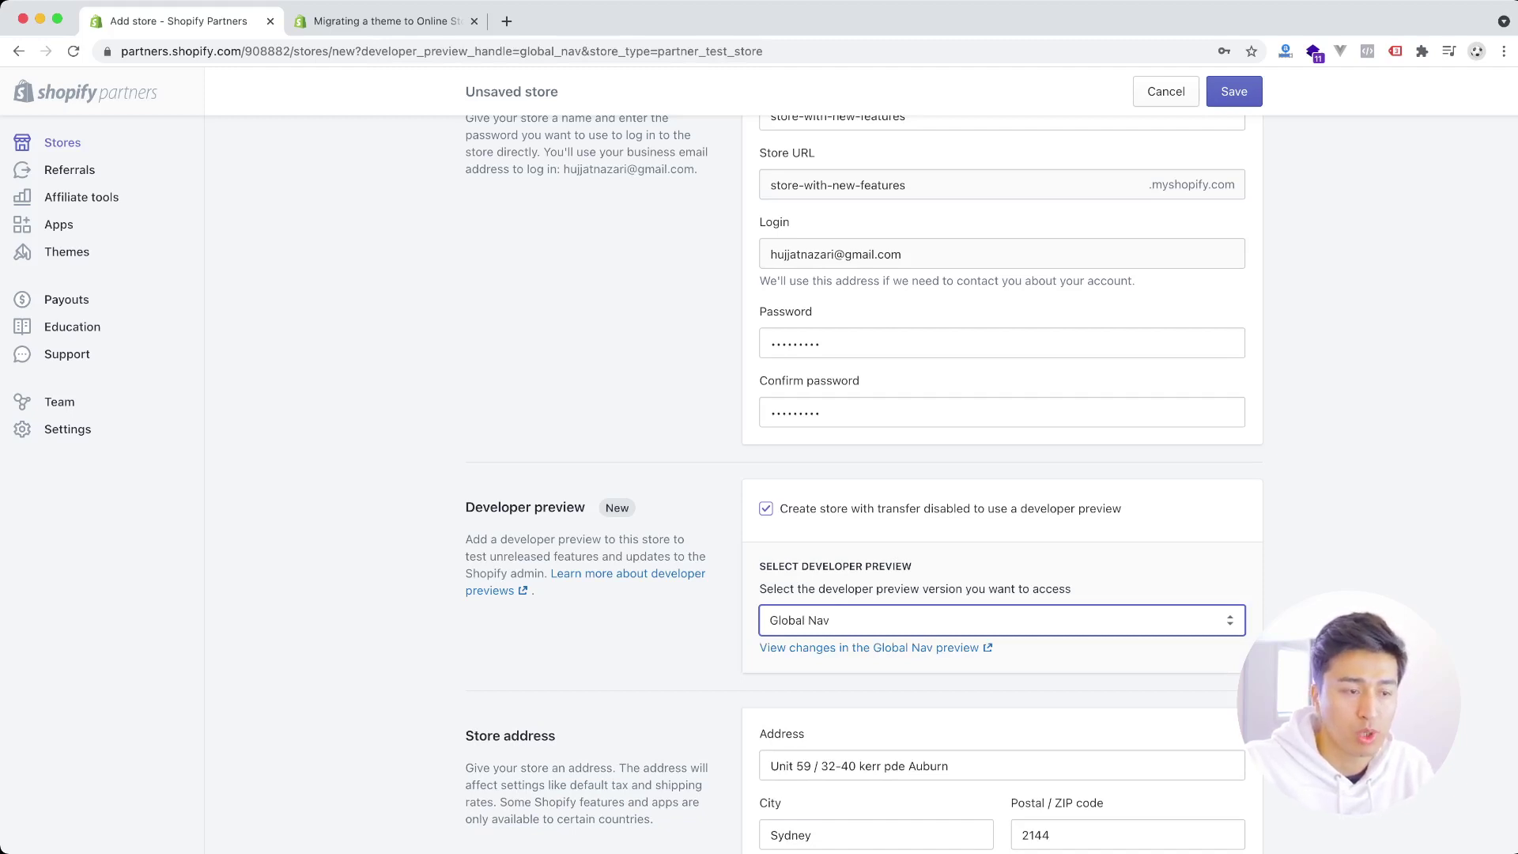
pyautogui.scroll(-5, 992, 482)
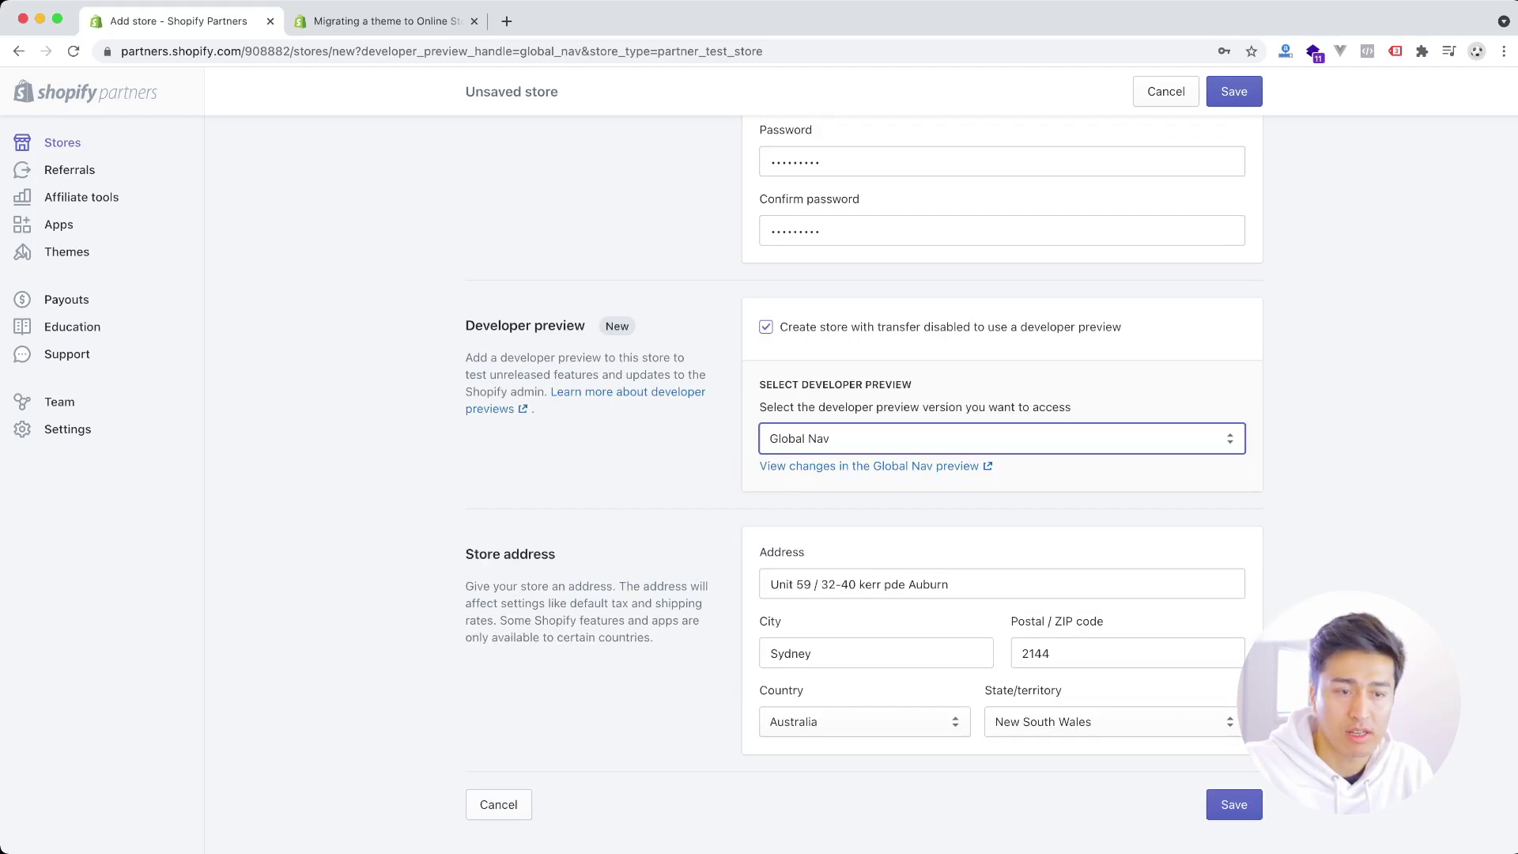
pyautogui.click(1234, 804)
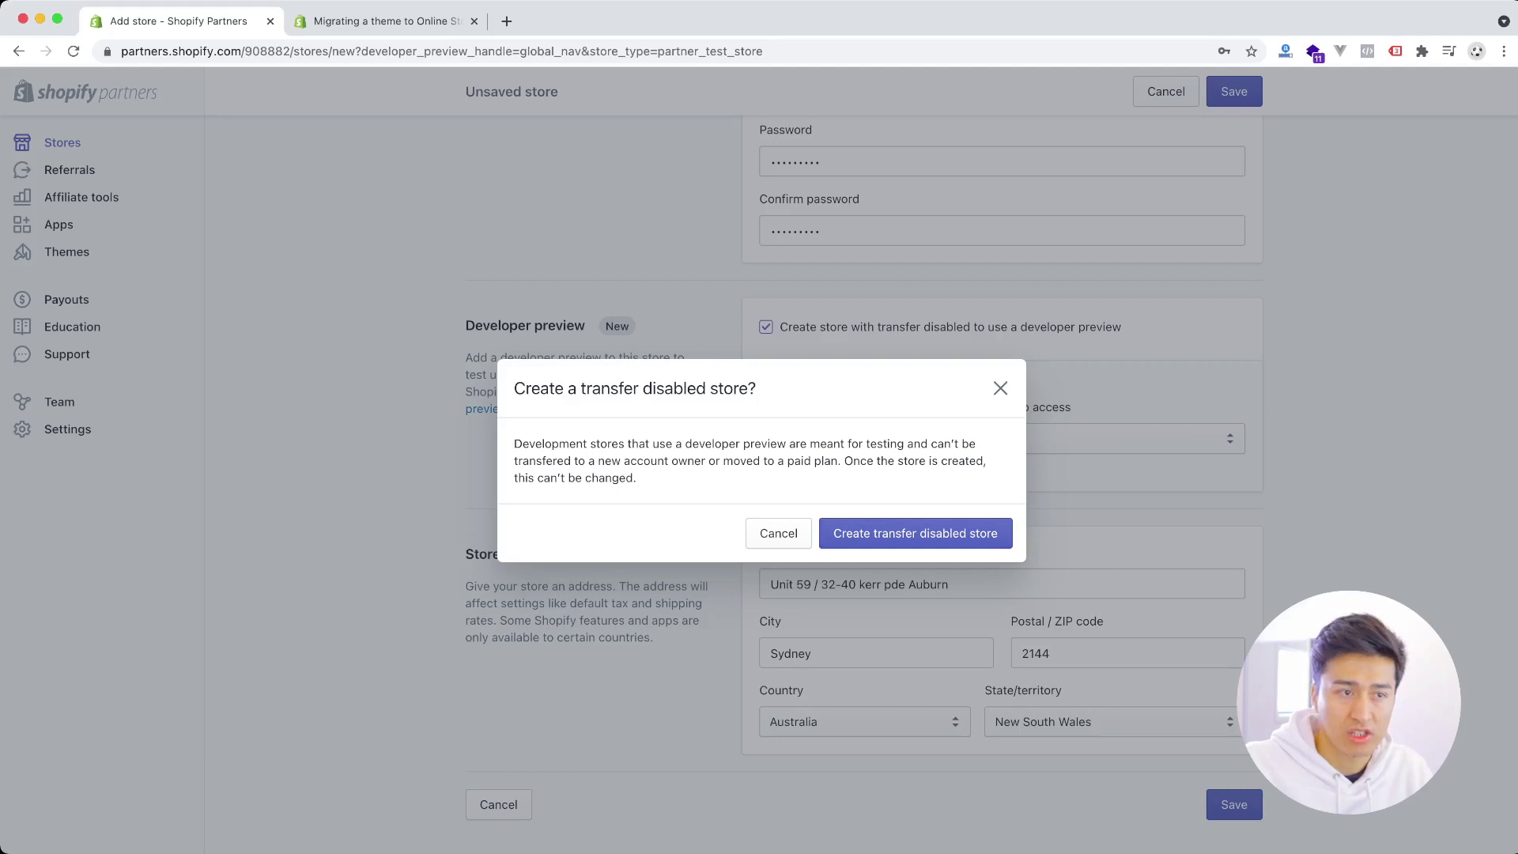
# - Confirm 'Create transfer disabled store' and let the store-with-new-features admin load
pyautogui.click(998, 538)
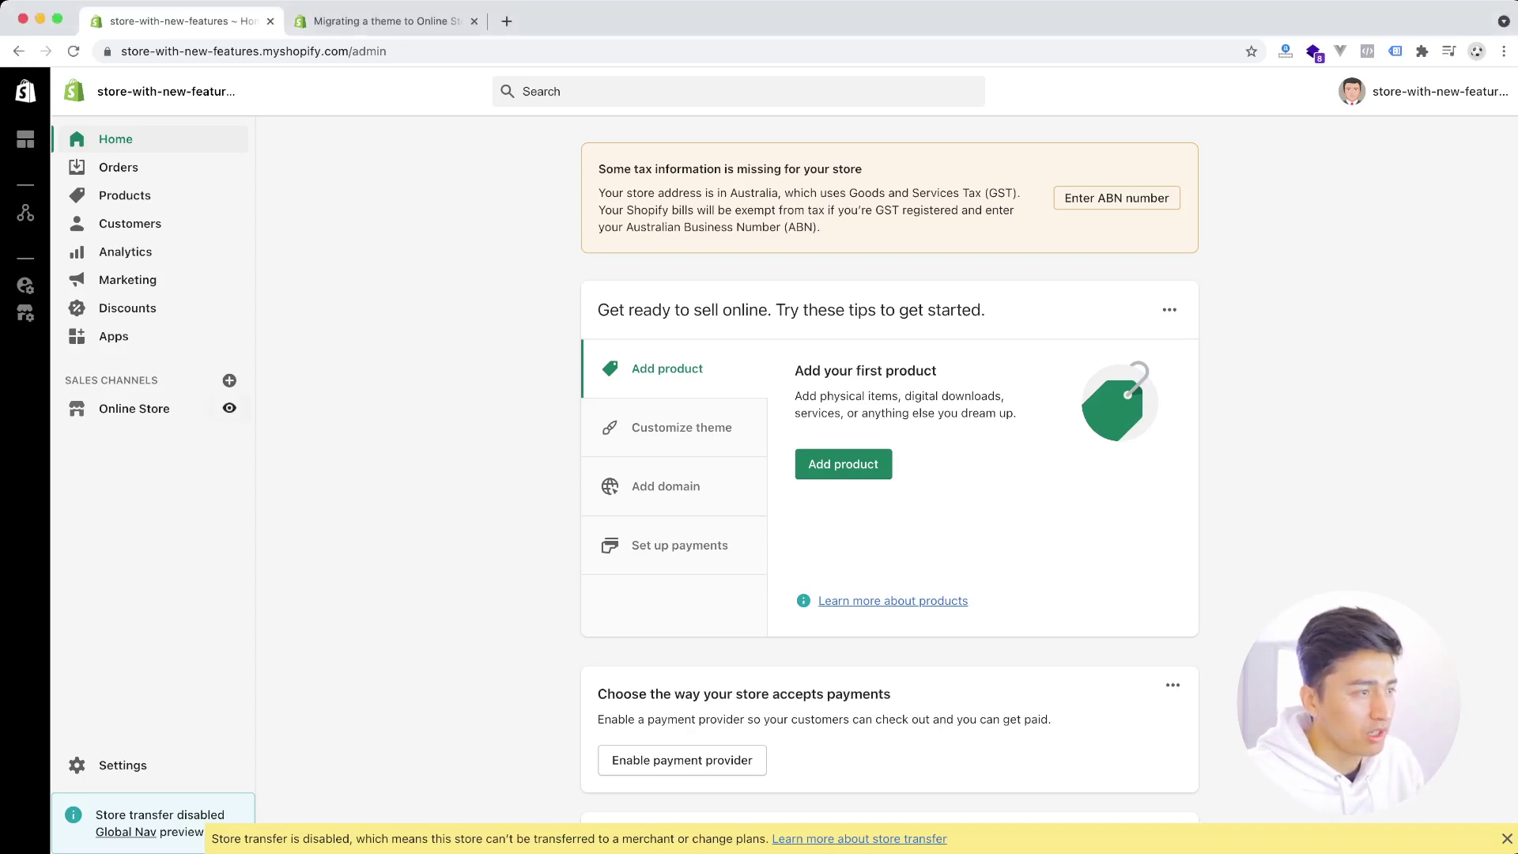
pyautogui.click(229, 408)
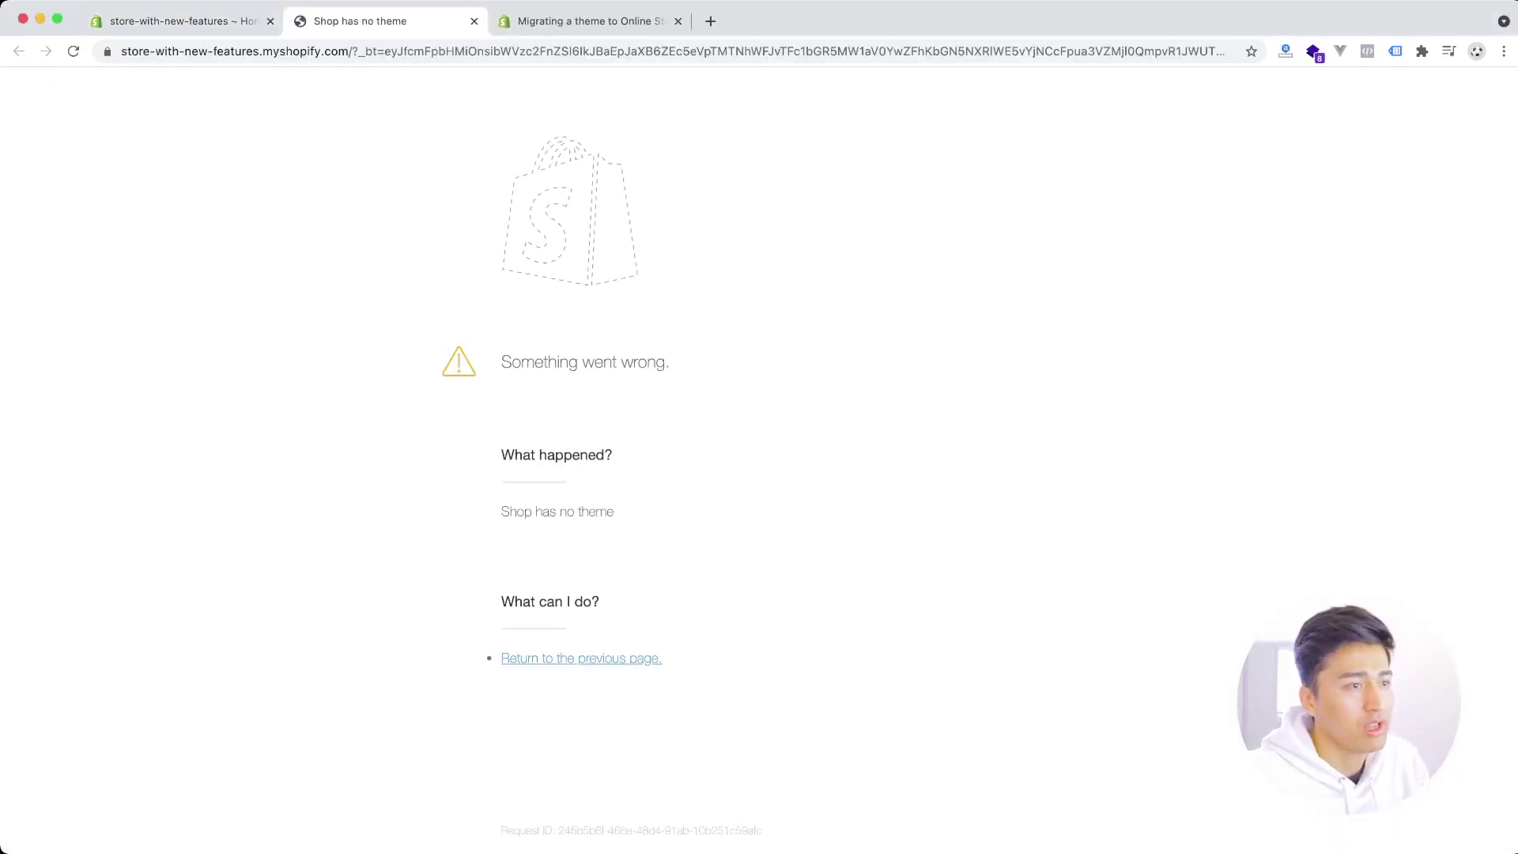
pyautogui.moveTo(494, 356); pyautogui.dragTo(625, 363)
pyautogui.click(634, 316)
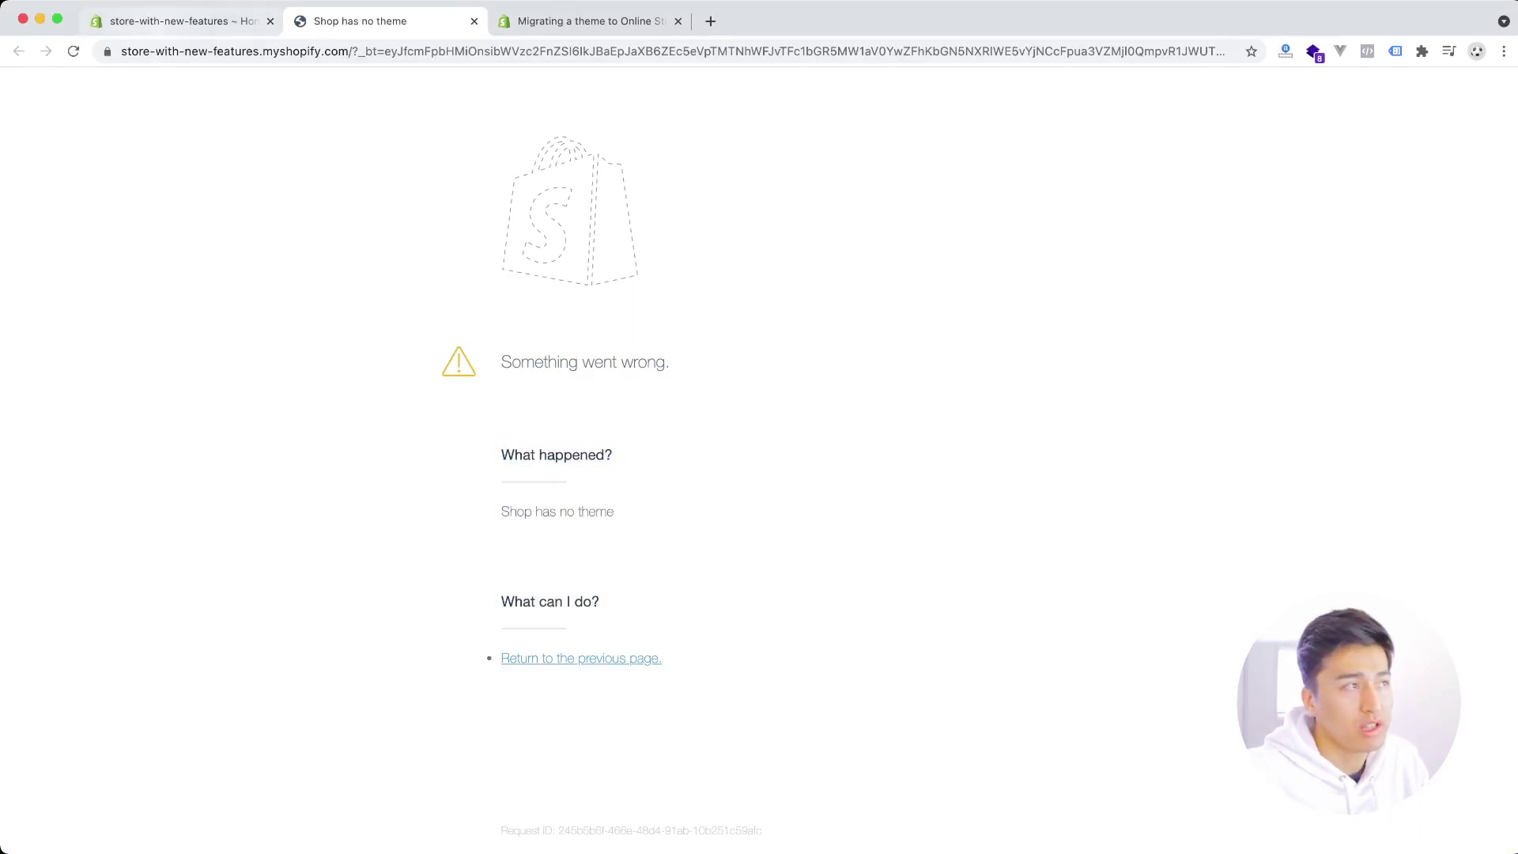
pyautogui.moveTo(151, 51); pyautogui.dragTo(272, 51)
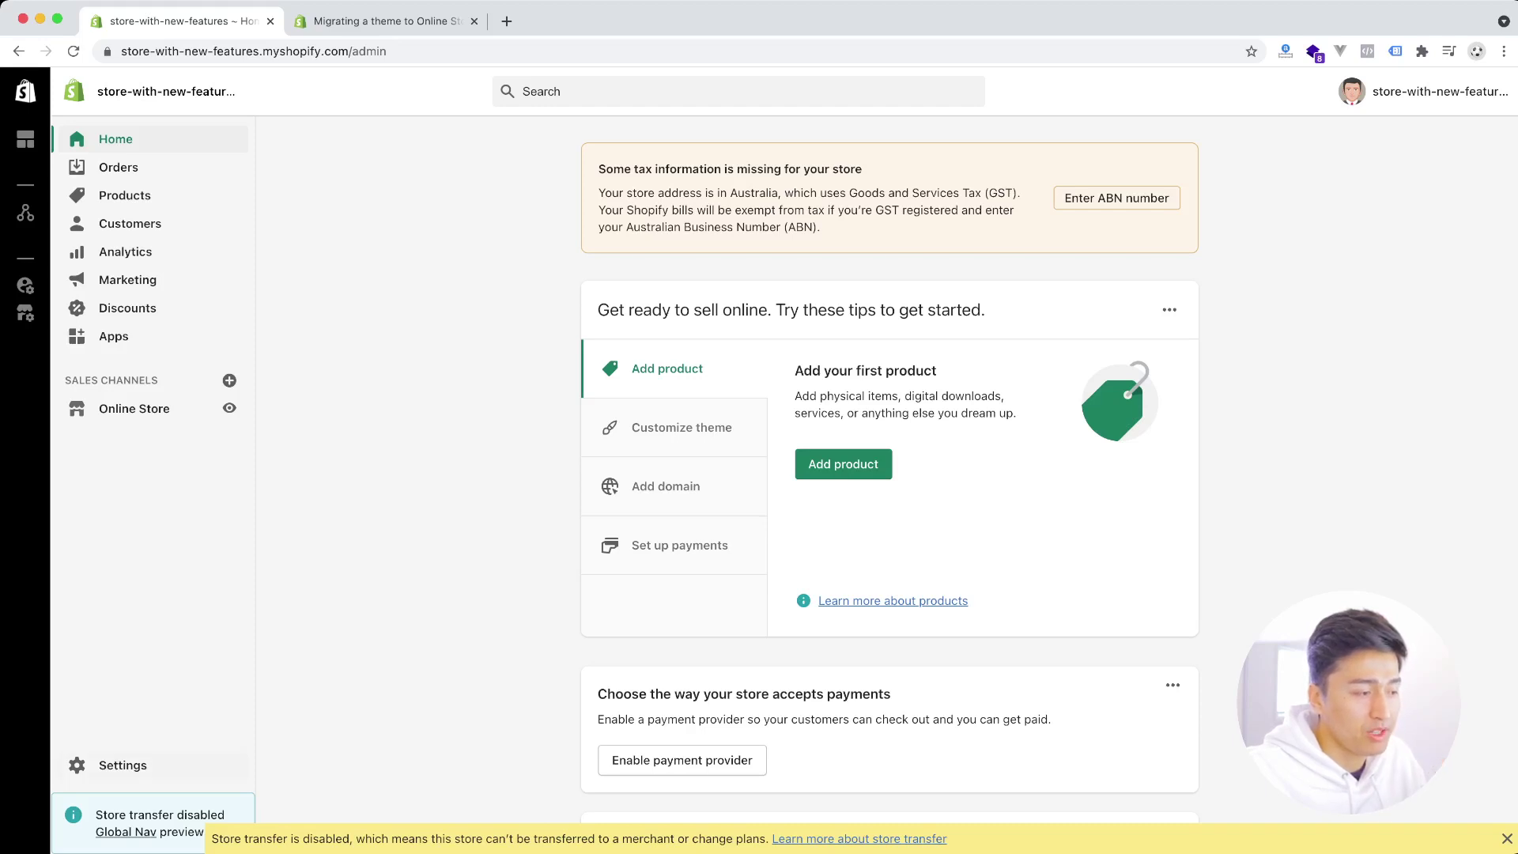
# - Go to Settings, then Metafields, to reach the empty Product metafield definitions
pyautogui.click(123, 765)
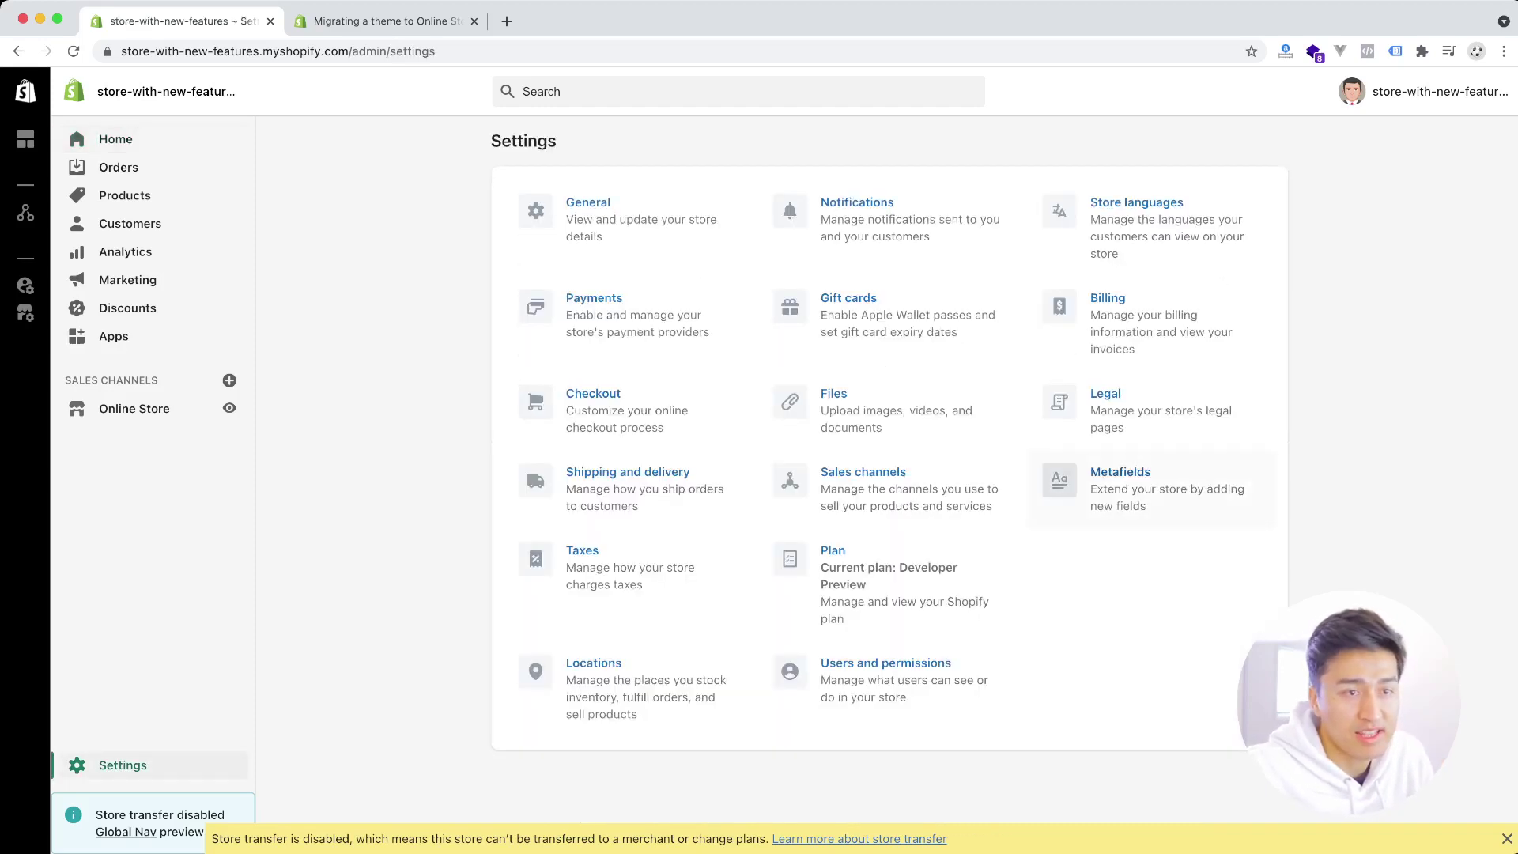
pyautogui.click(1121, 483)
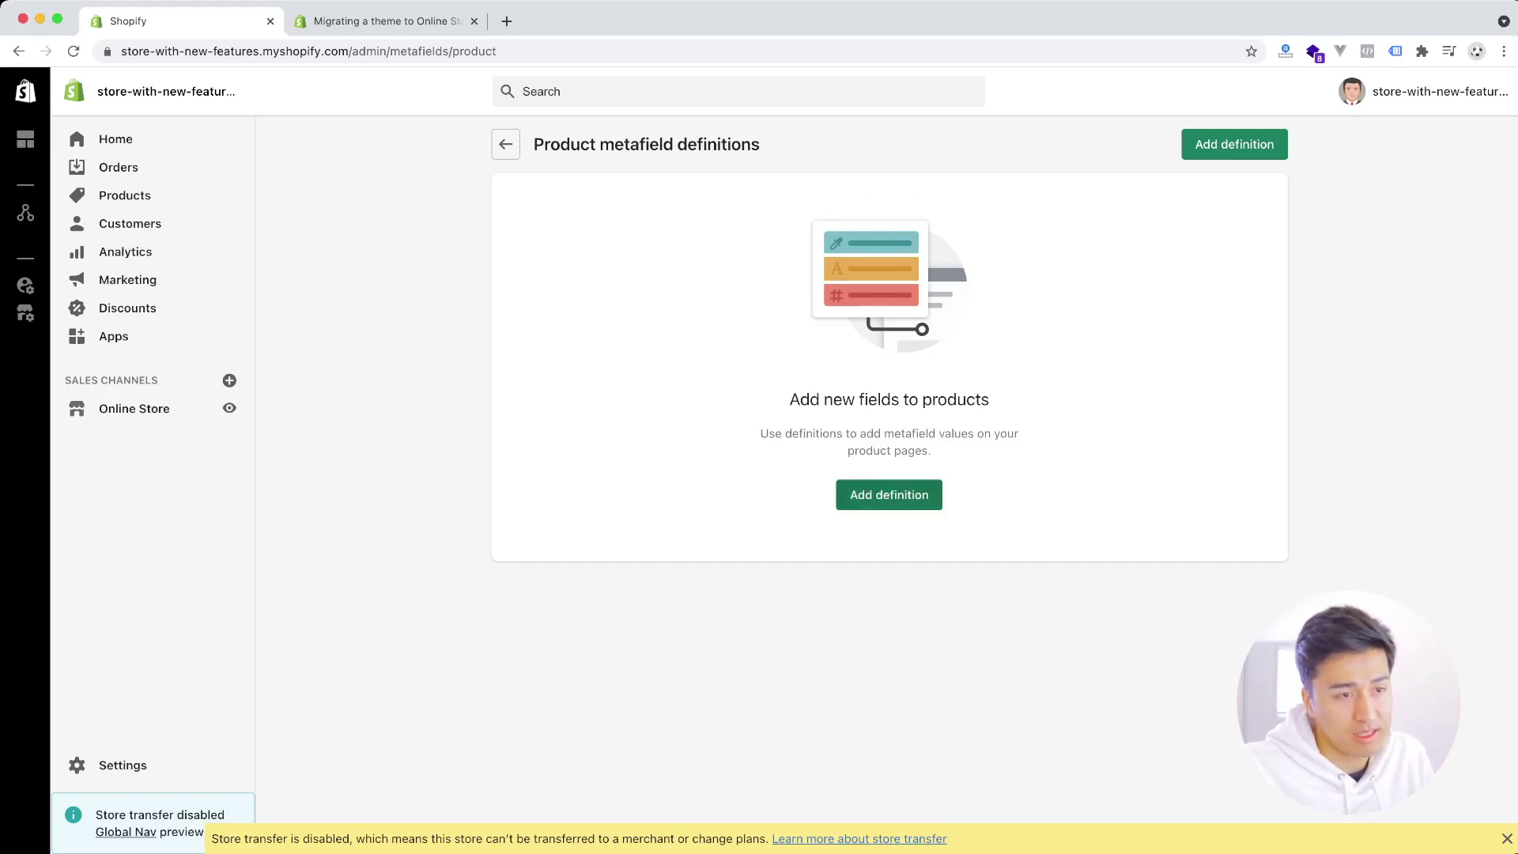
# - Add a product metafield definition with the custom name 'excerpt', generating my_fields.excerpt
pyautogui.click(889, 494)
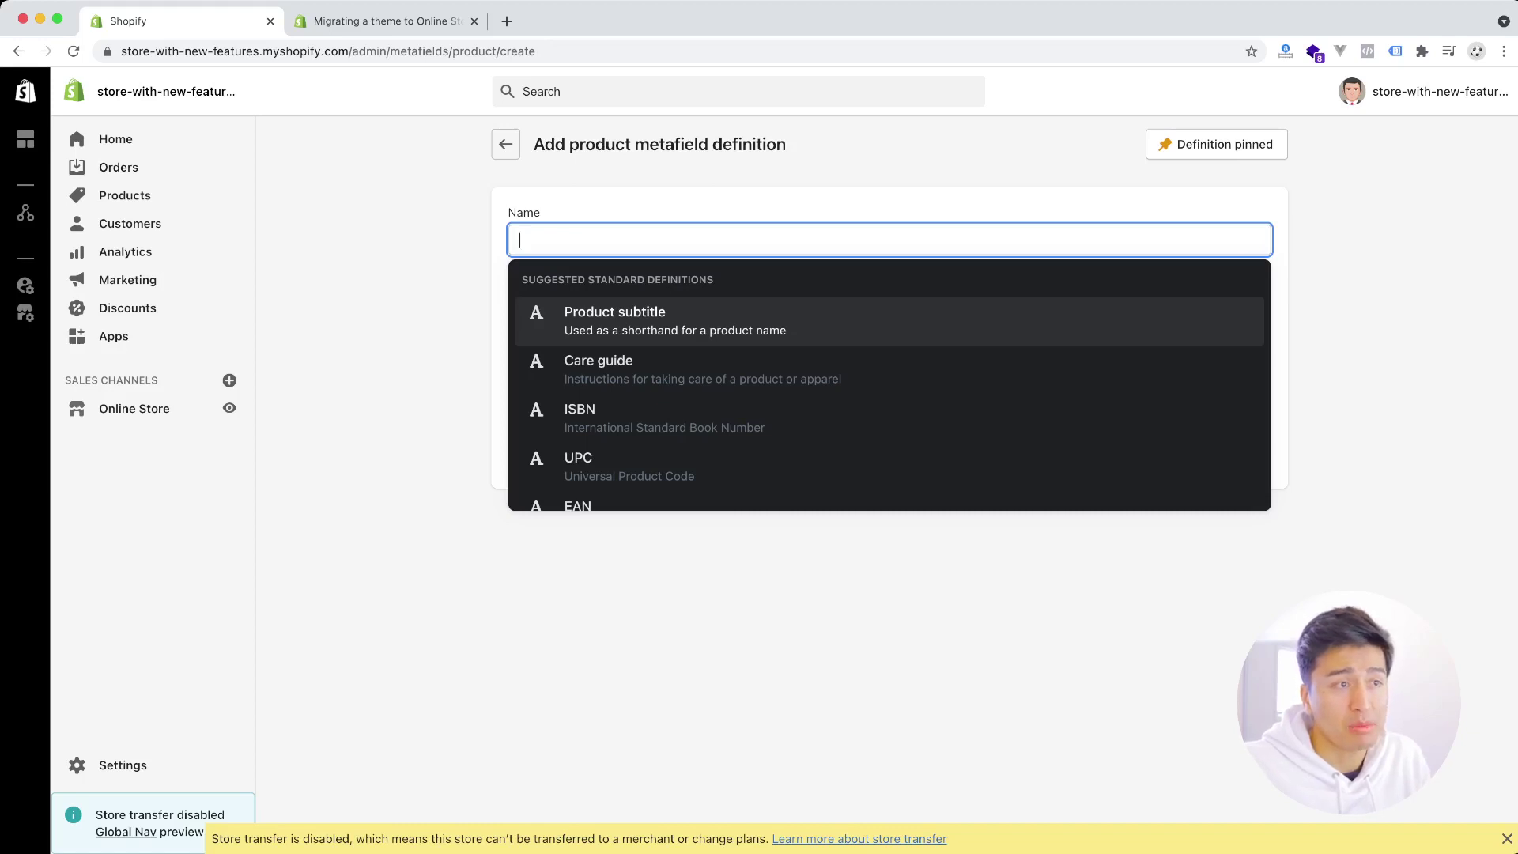
pyautogui.press('Return')
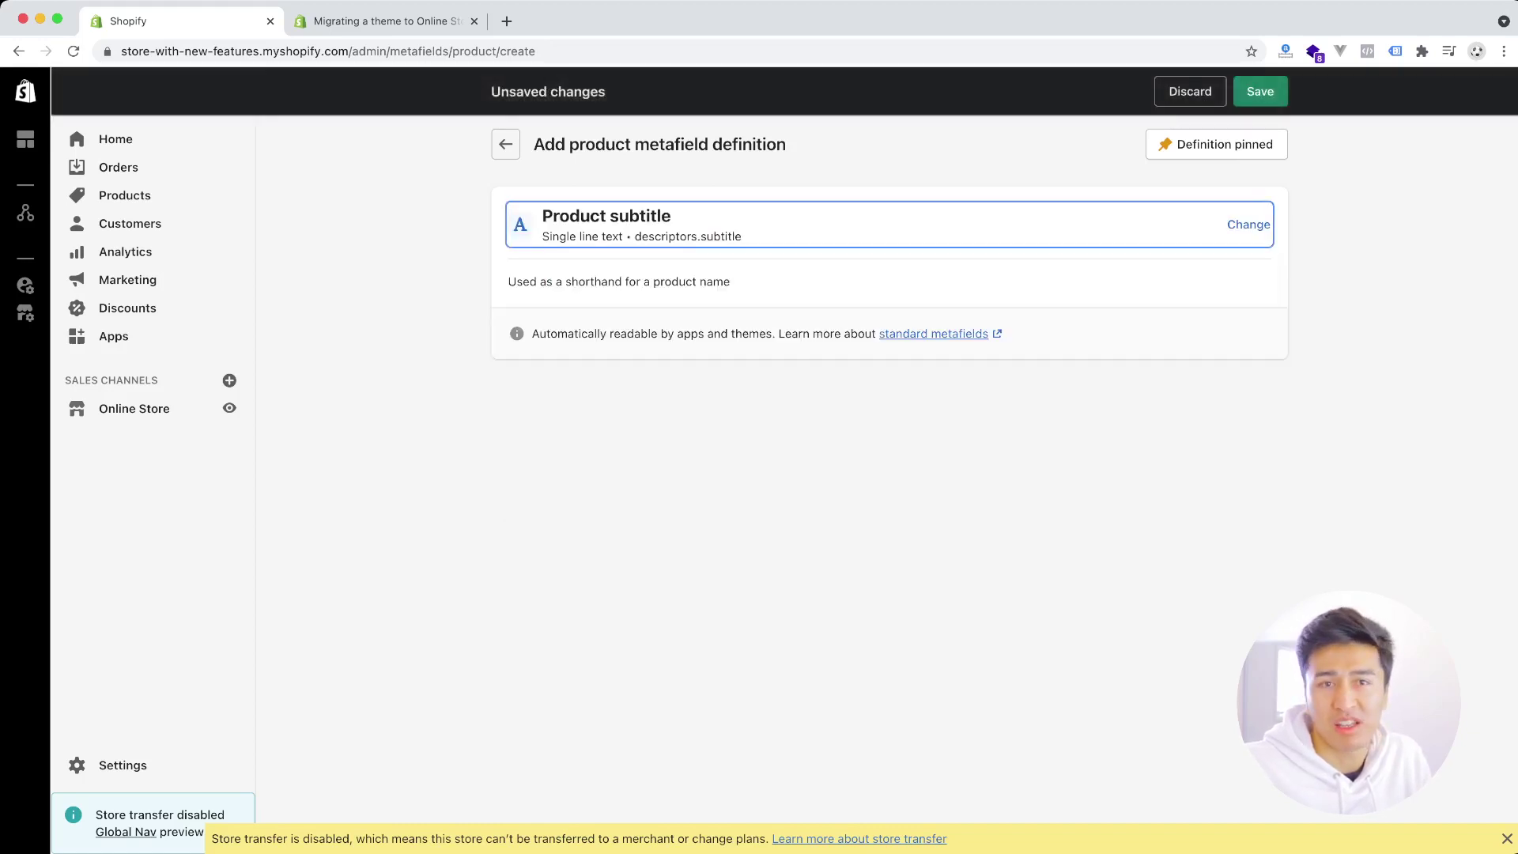
pyautogui.press('Return')
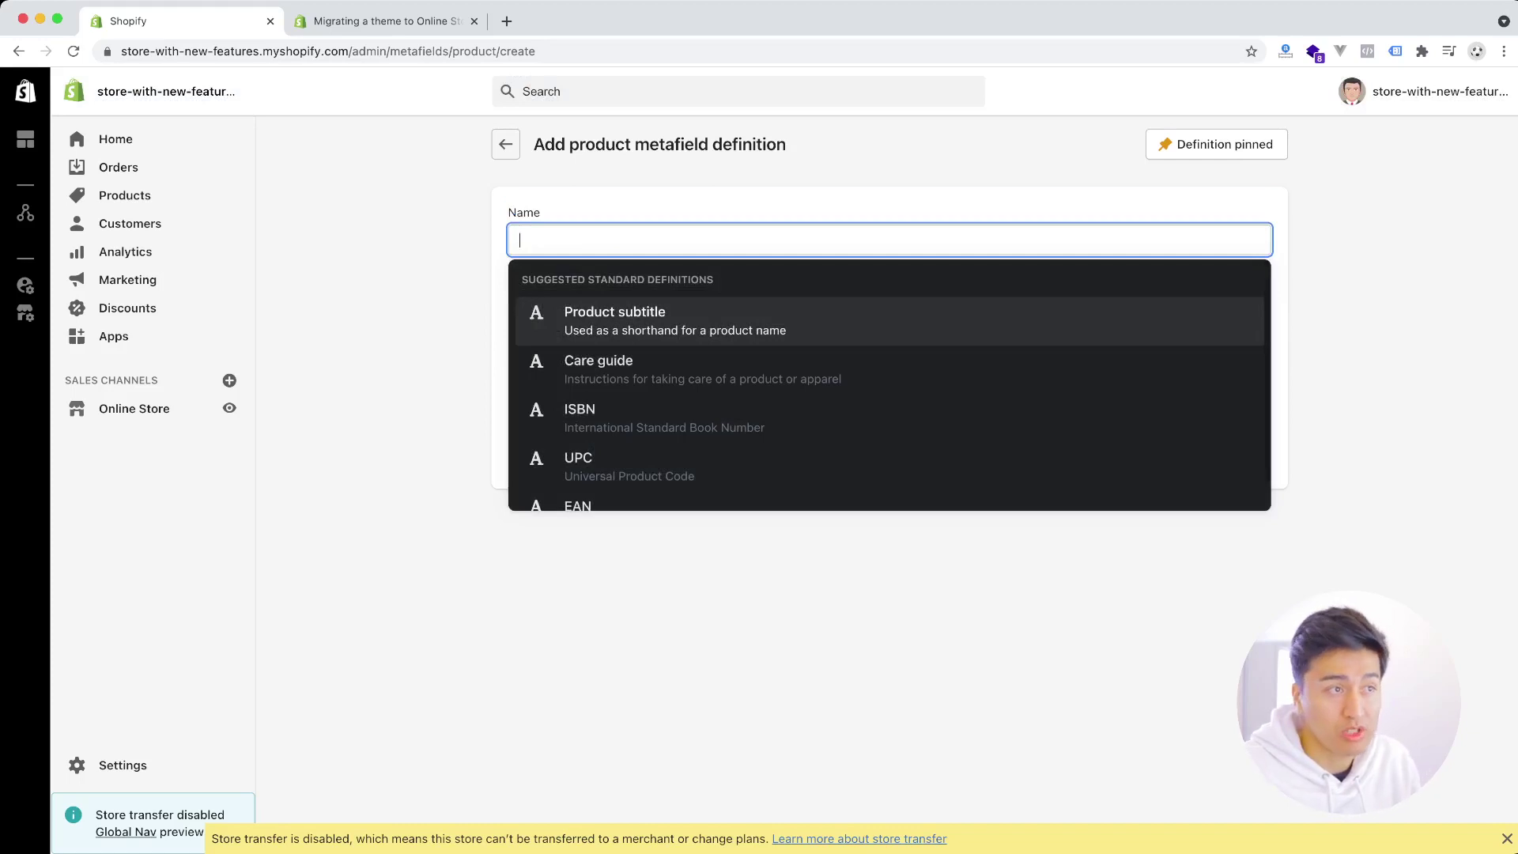
pyautogui.write('e')
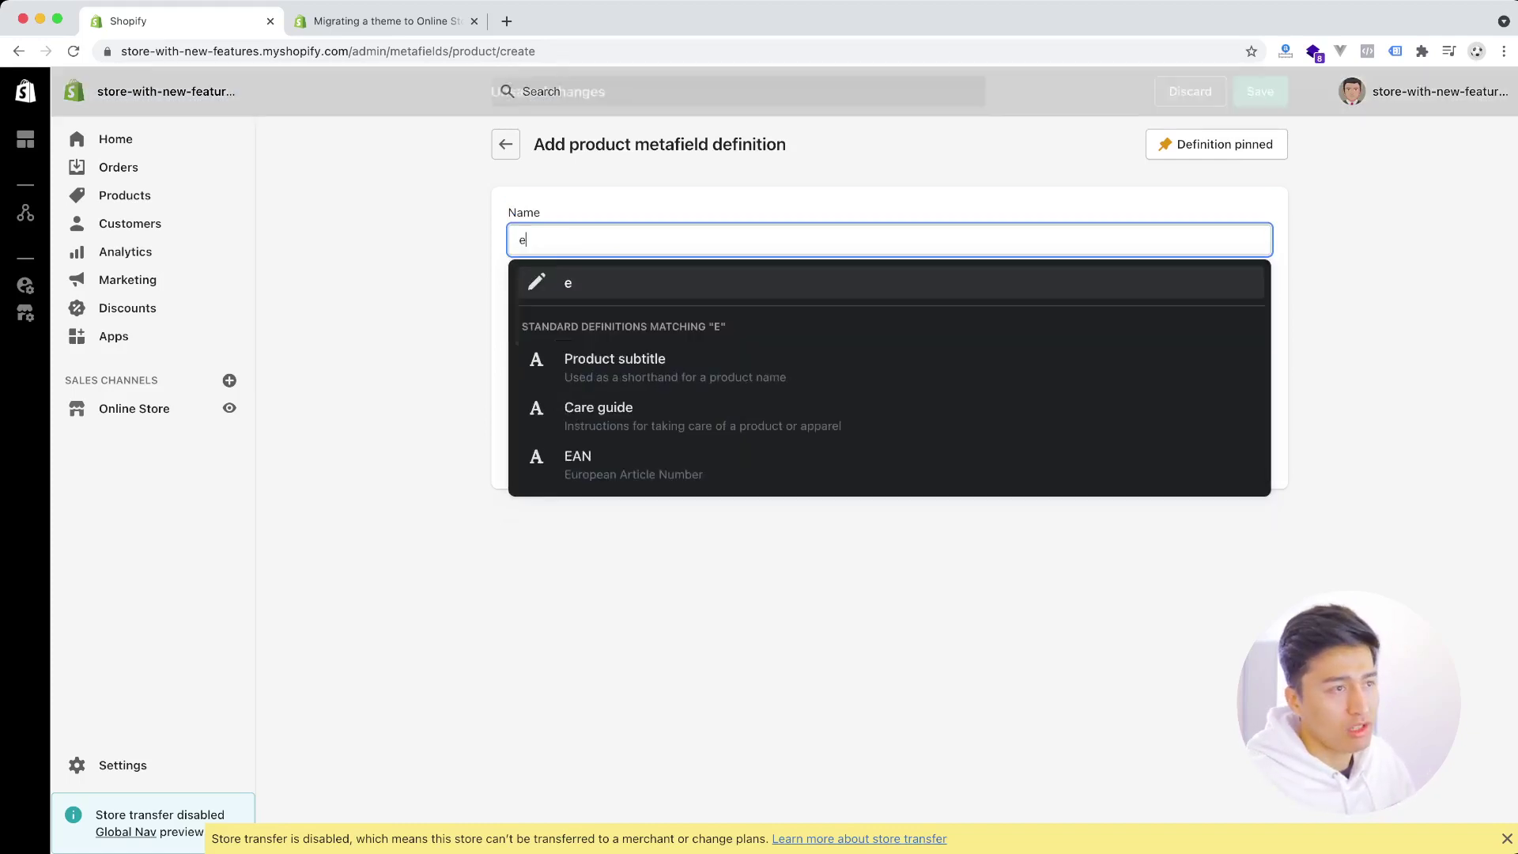
pyautogui.write('xer')
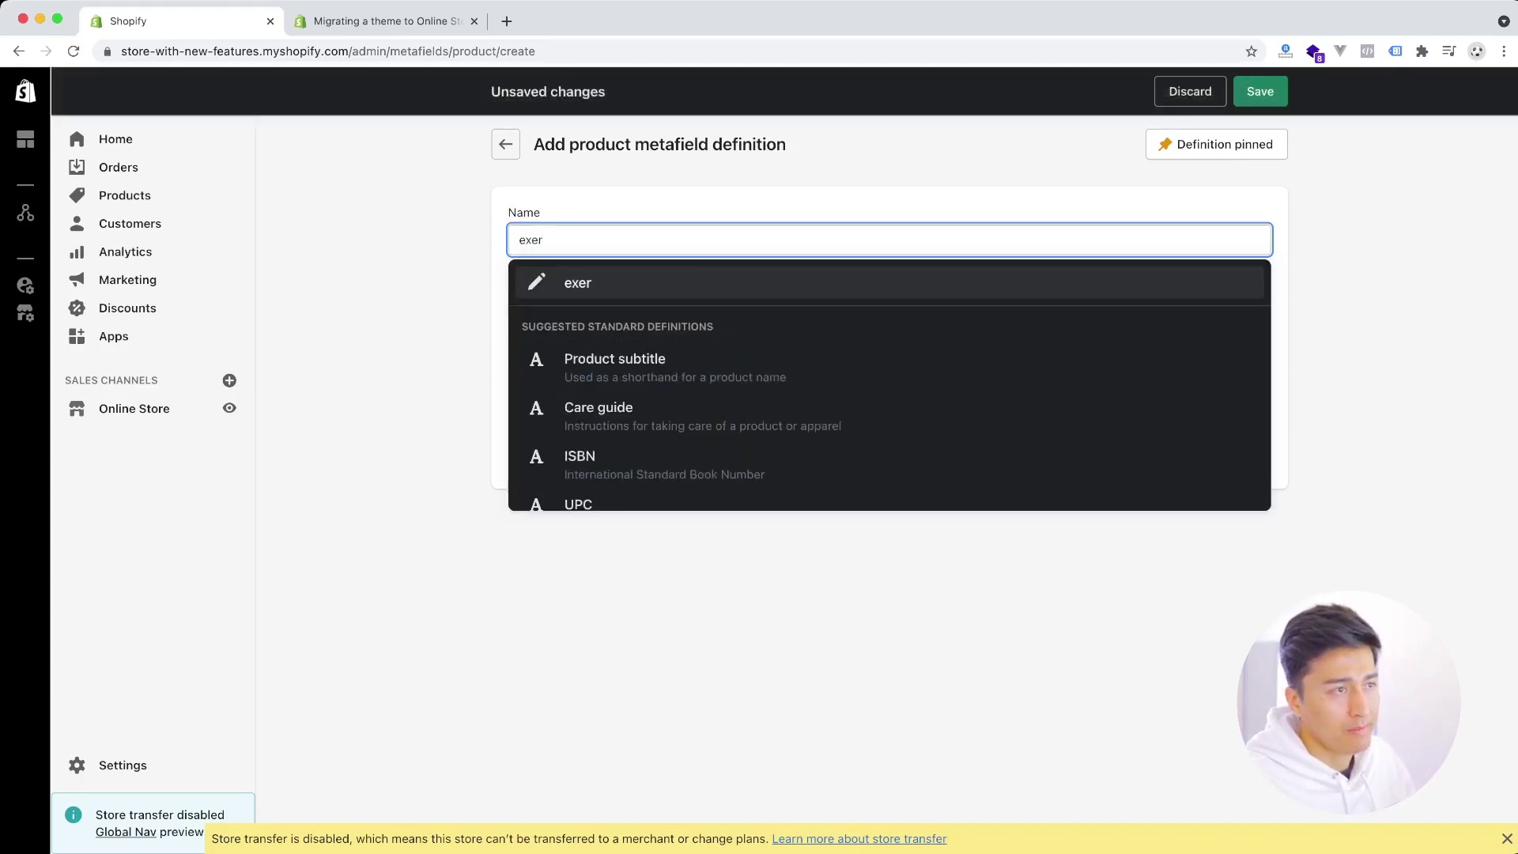
pyautogui.press('BackSpace')
pyautogui.press('BackSpace')
pyautogui.write('cerp')
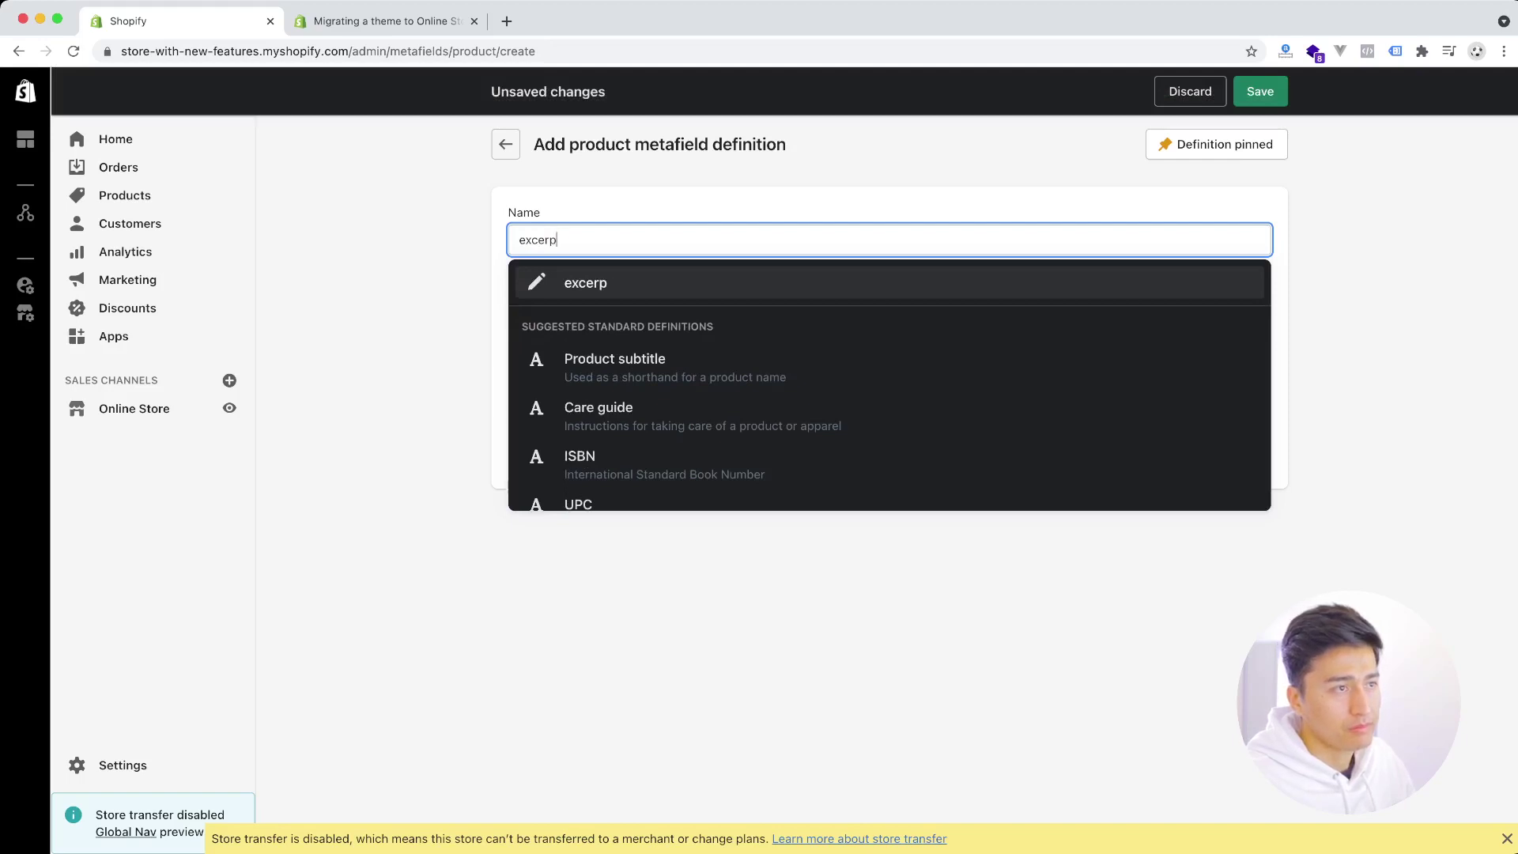
pyautogui.write('t')
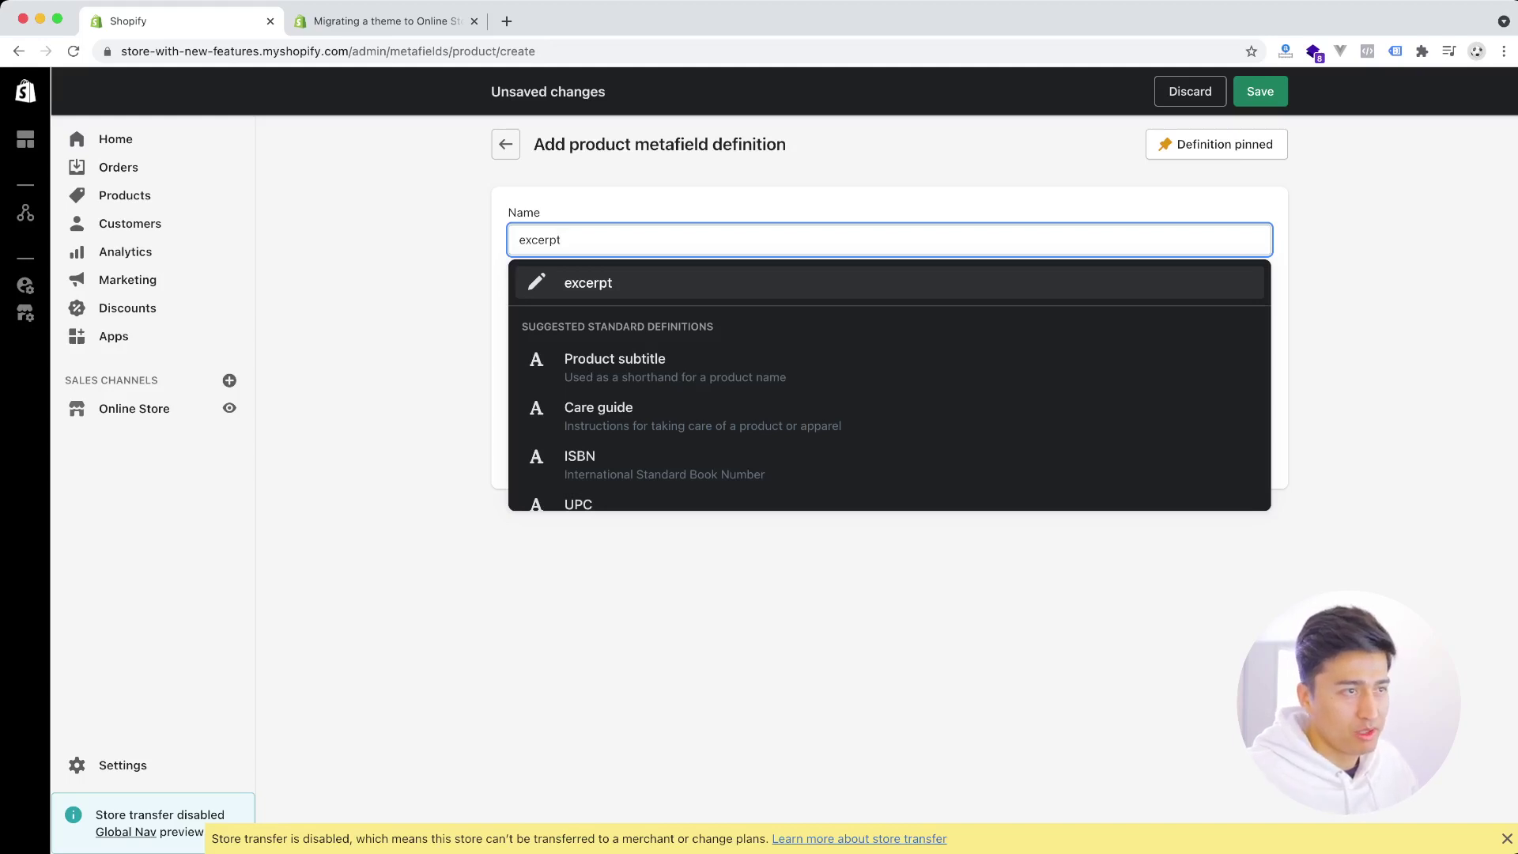
pyautogui.press('Return')
pyautogui.moveTo(529, 304); pyautogui.dragTo(617, 305)
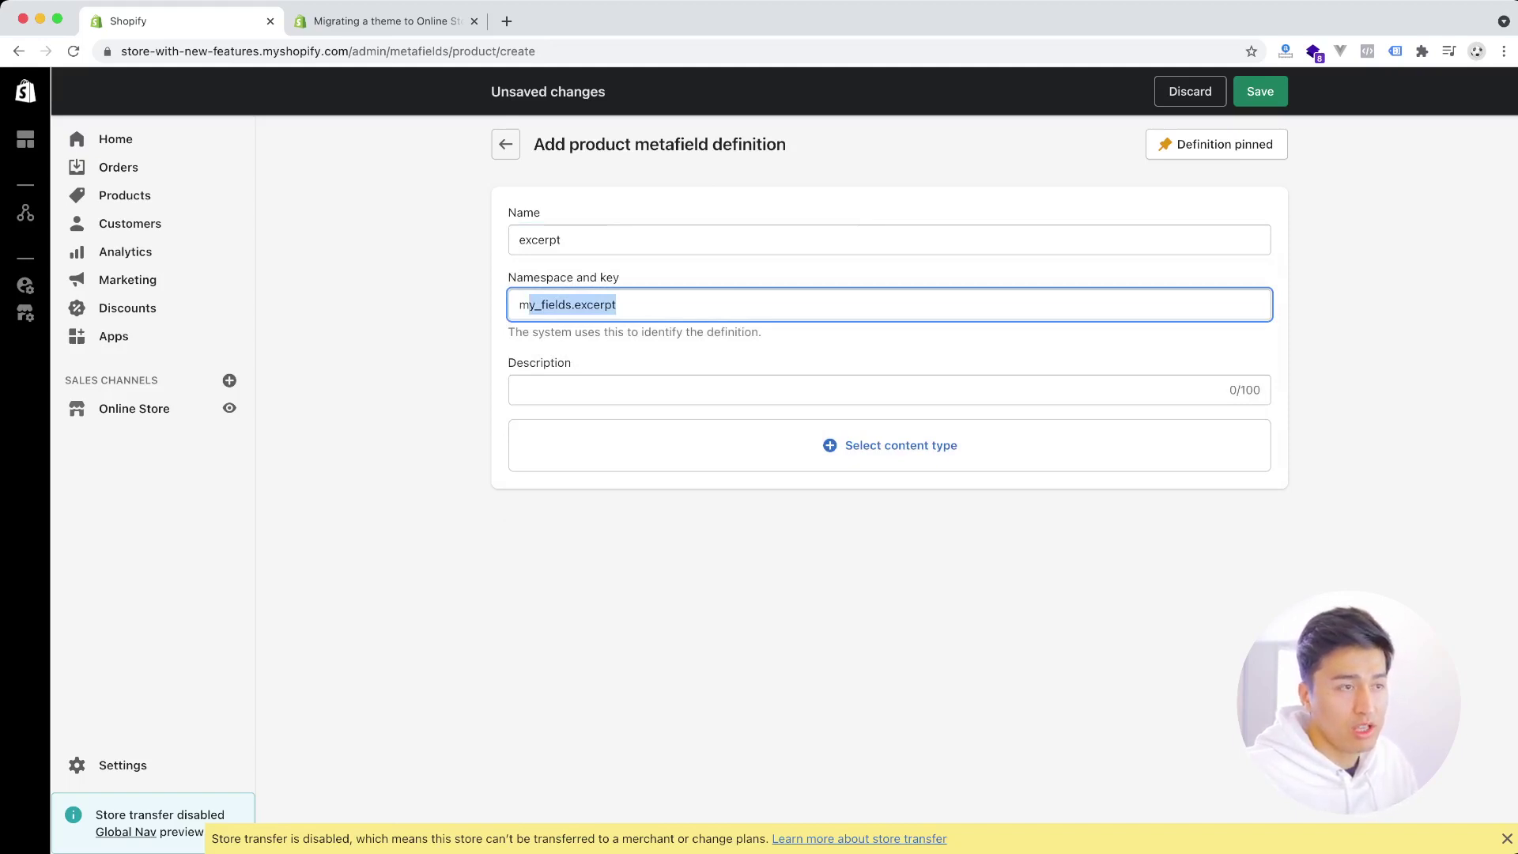
# - Replace the my_fields namespace with 'global' so the key reads global.excerpt
pyautogui.moveTo(617, 305); pyautogui.dragTo(518, 304)
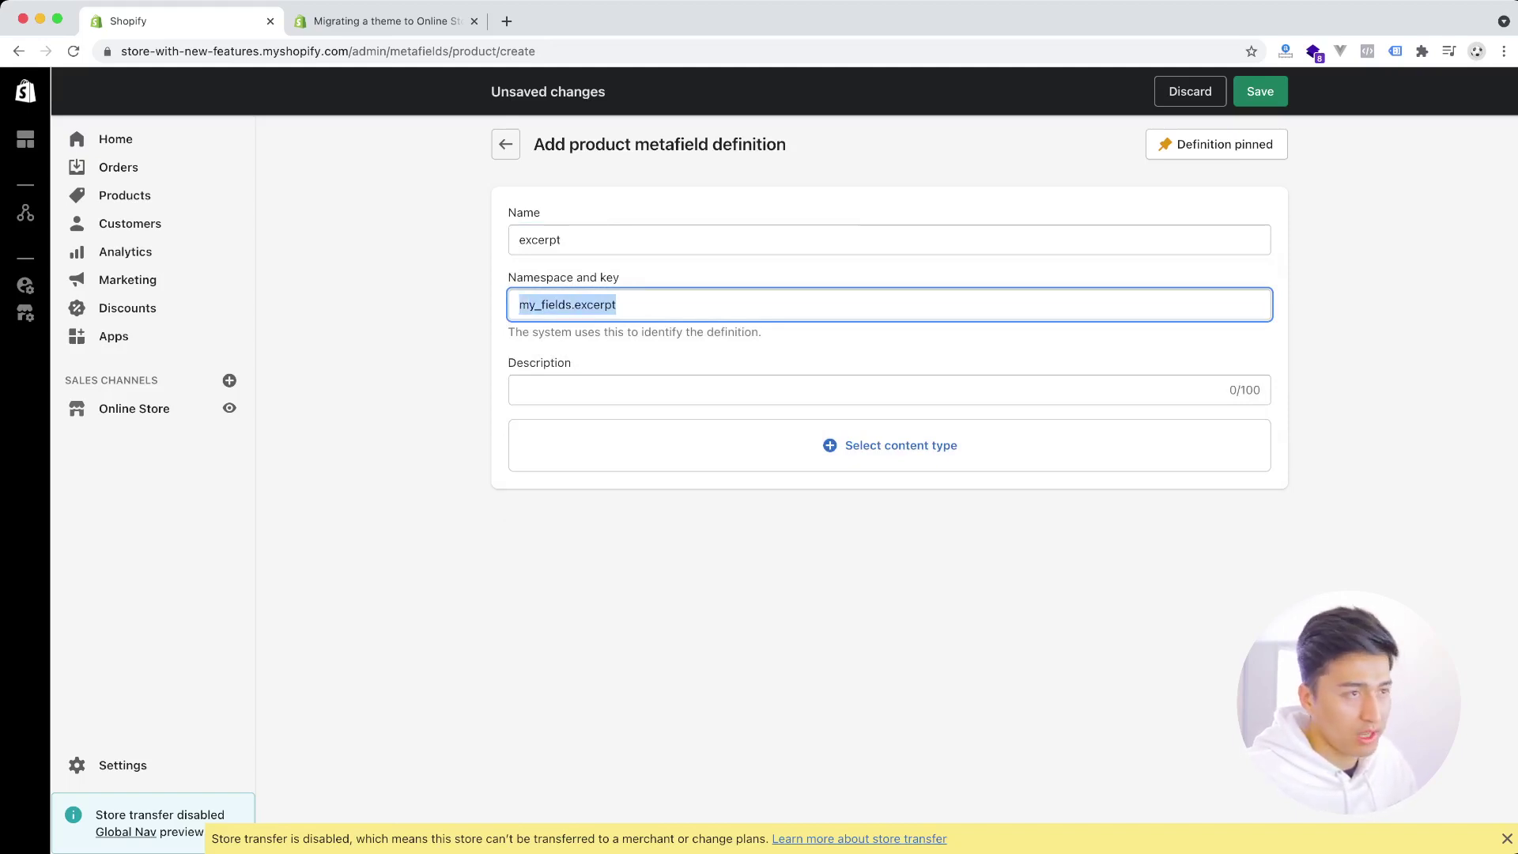
pyautogui.click(617, 304)
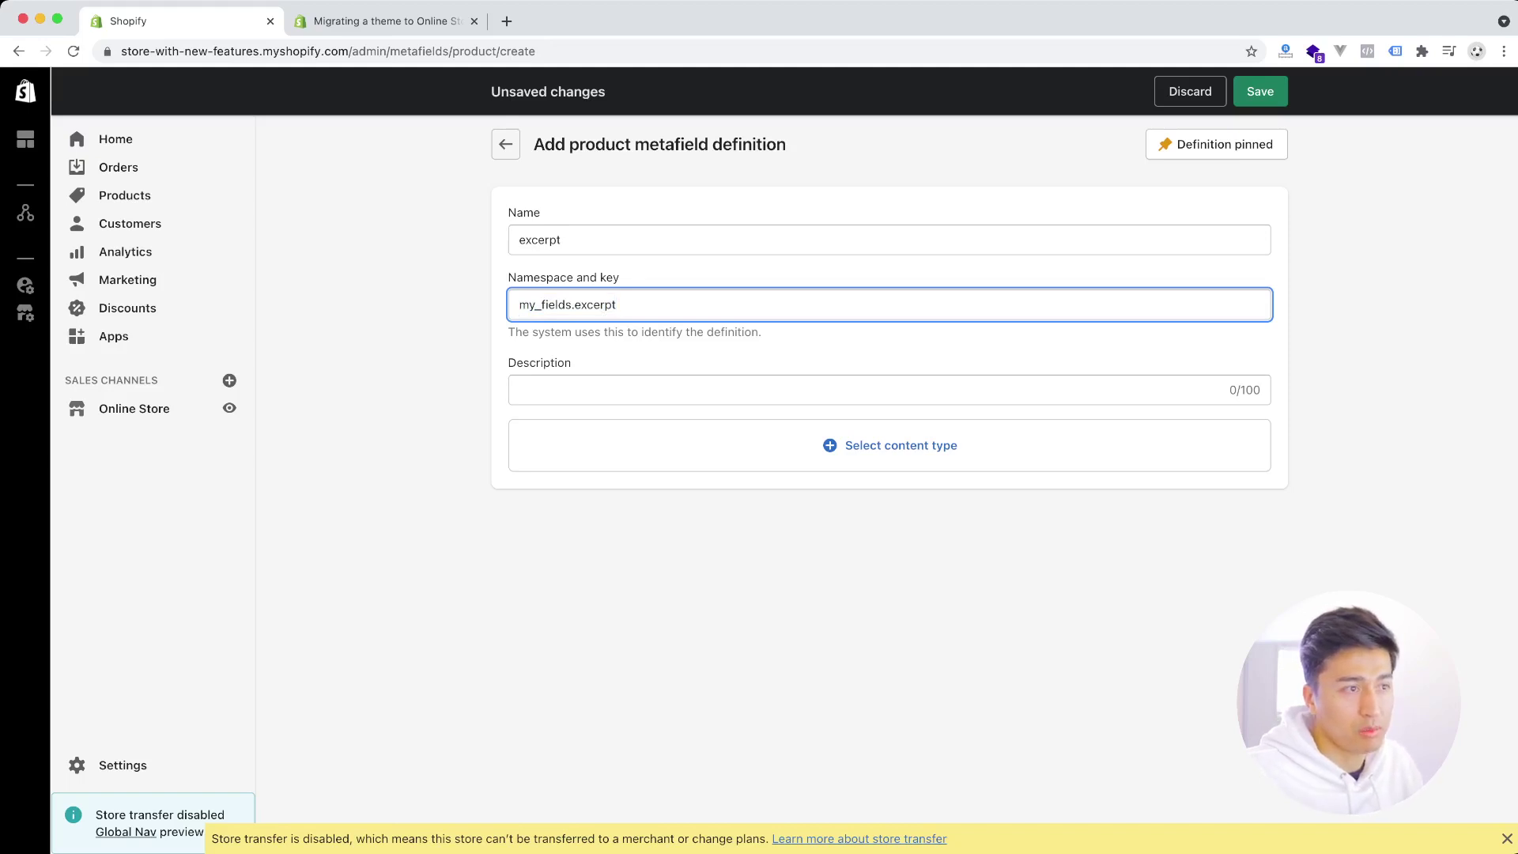
pyautogui.hotkey('alt', 'shift', 'Left')
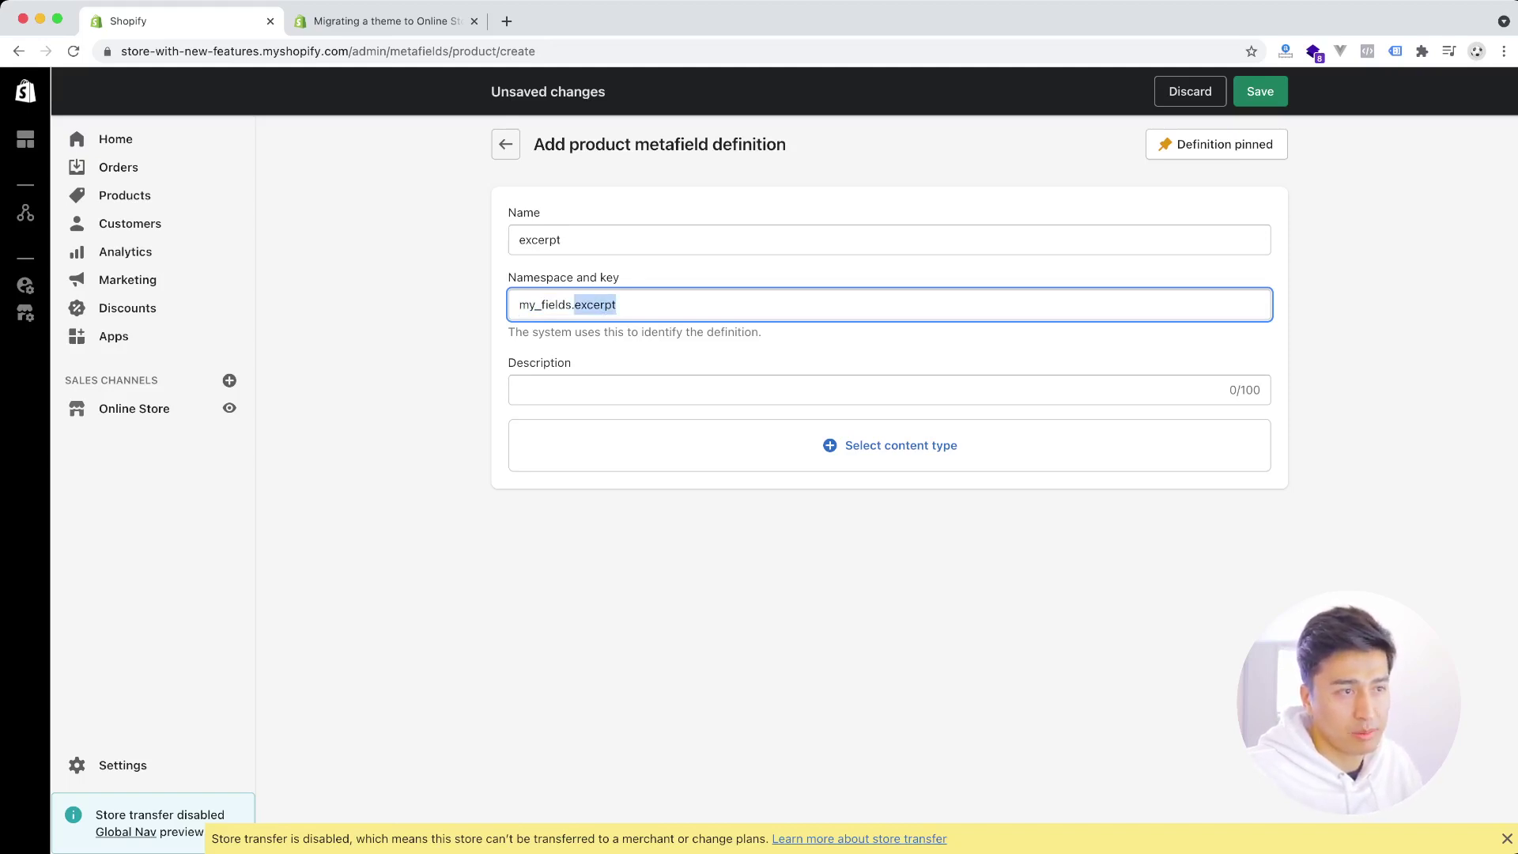
pyautogui.doubleClick(544, 304)
pyautogui.keyDown('shift'); pyautogui.click(616, 304); pyautogui.keyUp('shift')
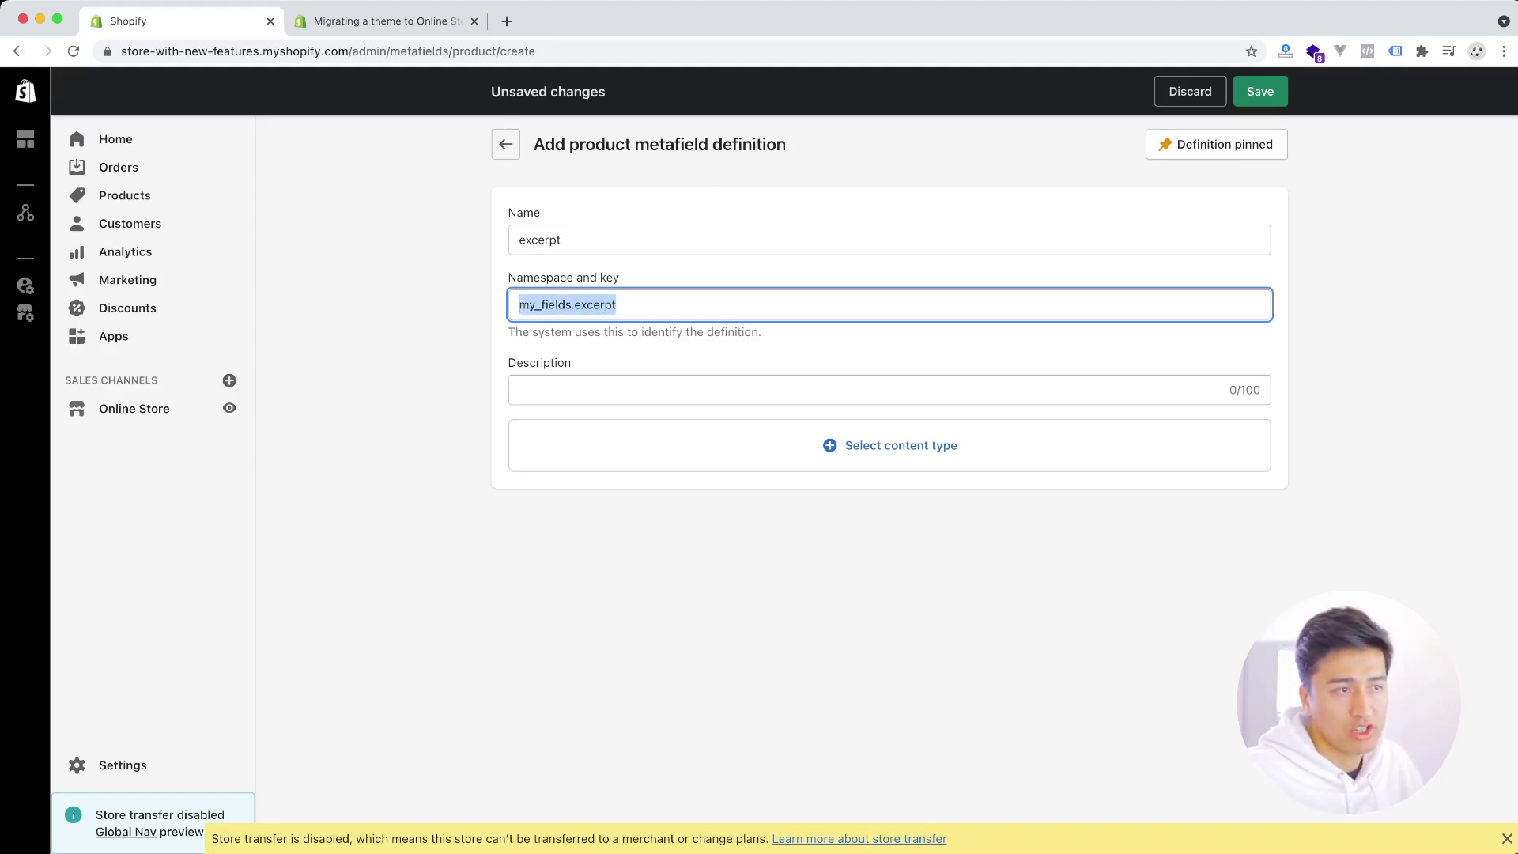
pyautogui.click(605, 304)
pyautogui.doubleClick(543, 305)
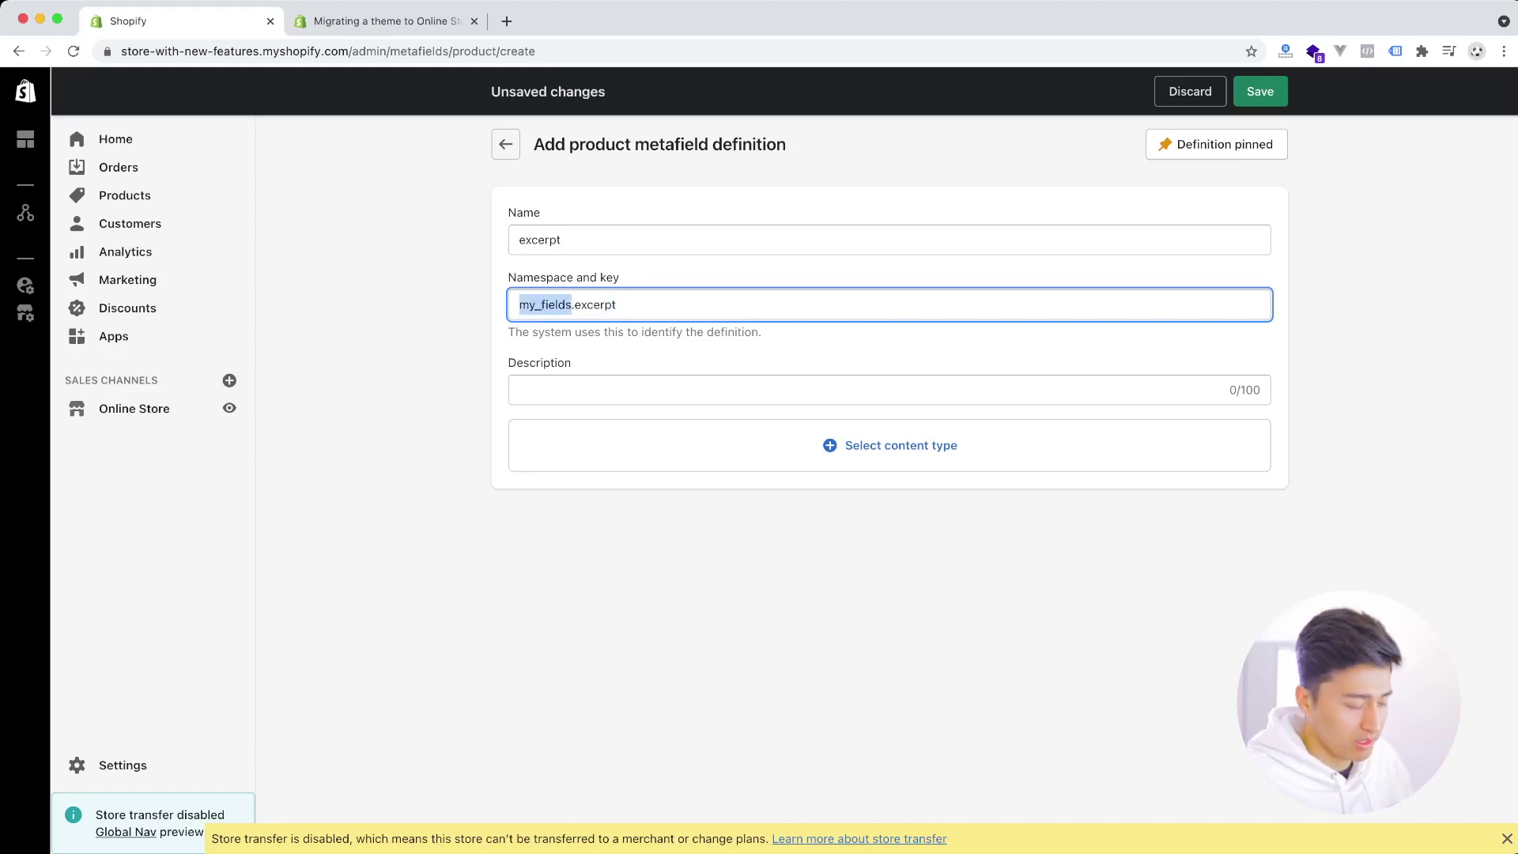
pyautogui.write('gothe')
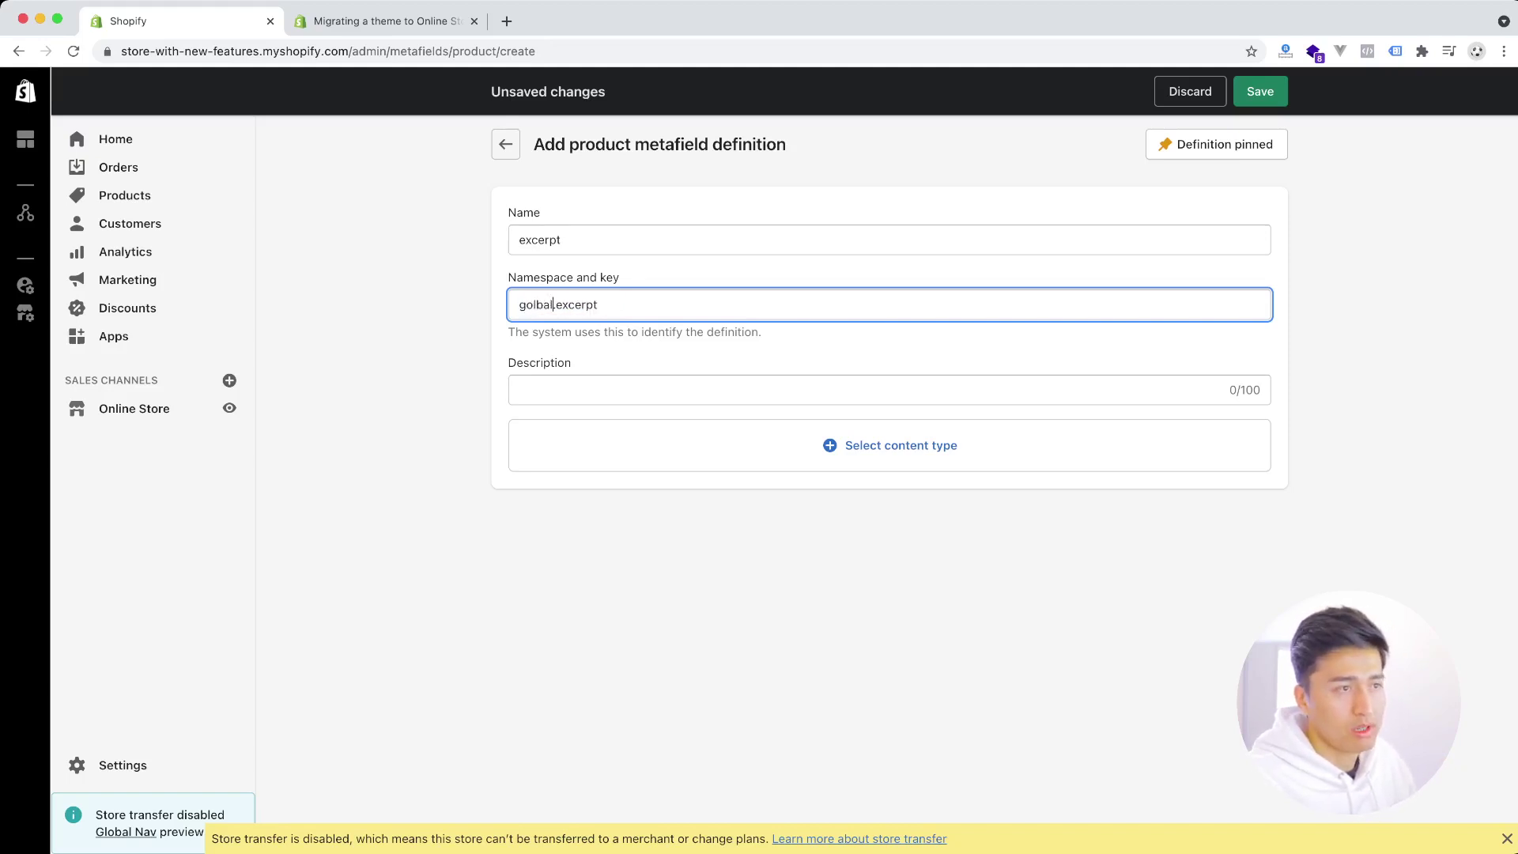
pyautogui.press('BackSpace')
pyautogui.press('BackSpace')
pyautogui.press('BackSpace')
pyautogui.write('bal')
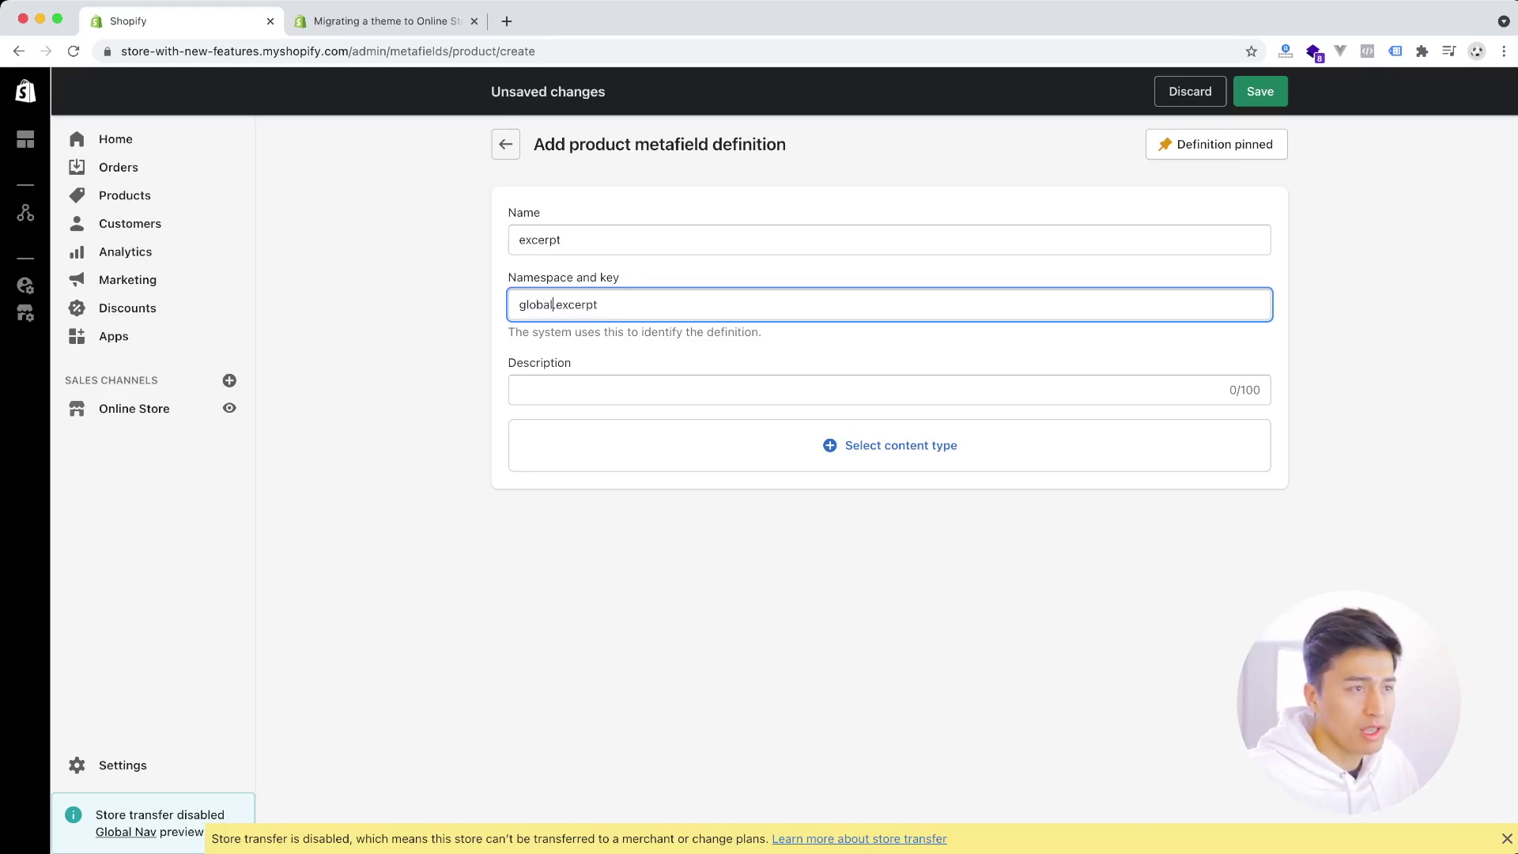
pyautogui.doubleClick(569, 305)
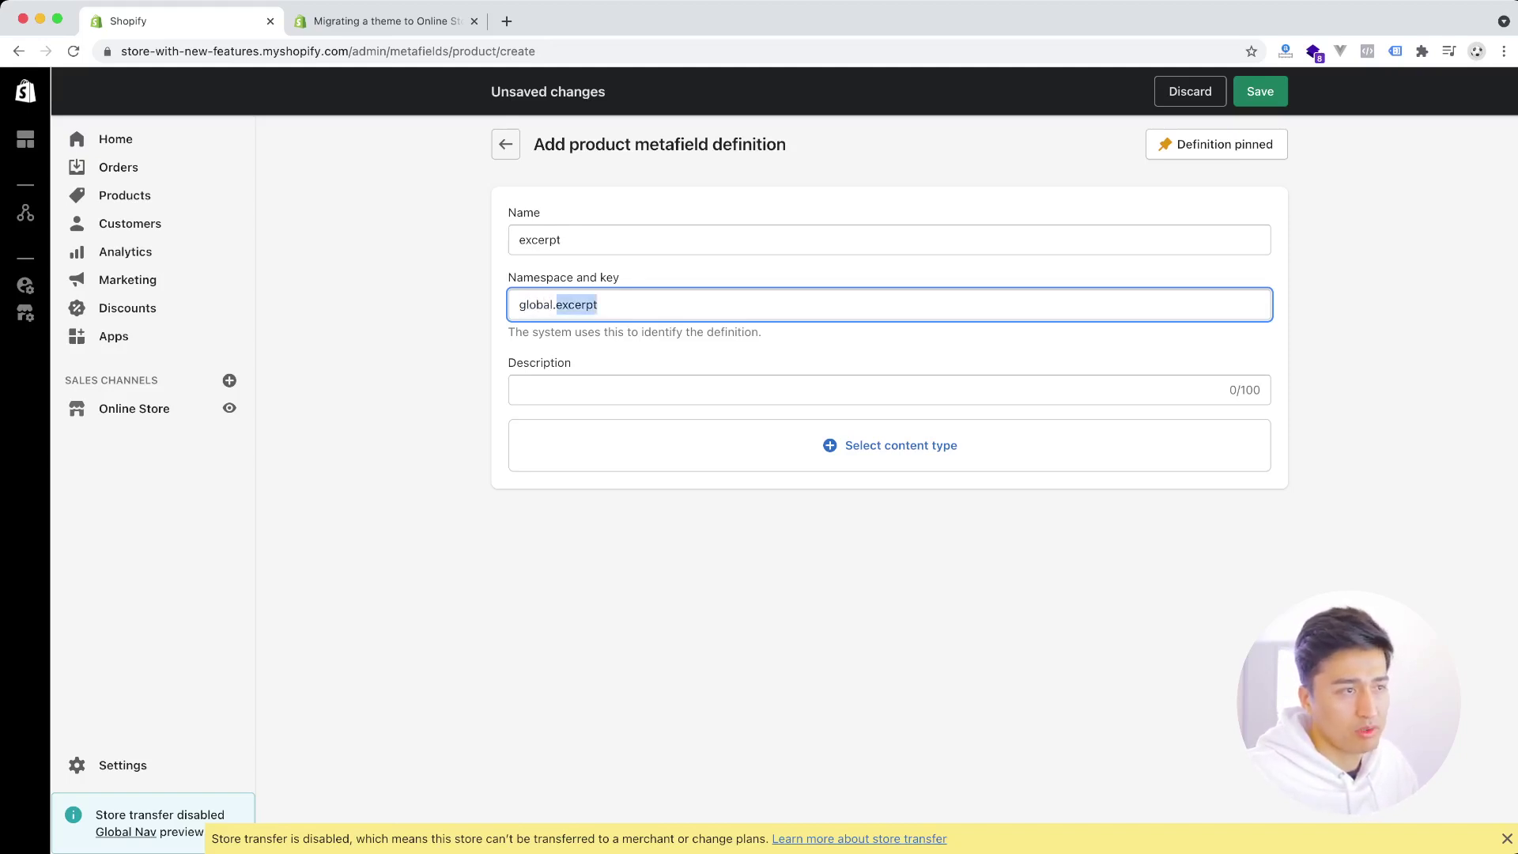
pyautogui.click(569, 305)
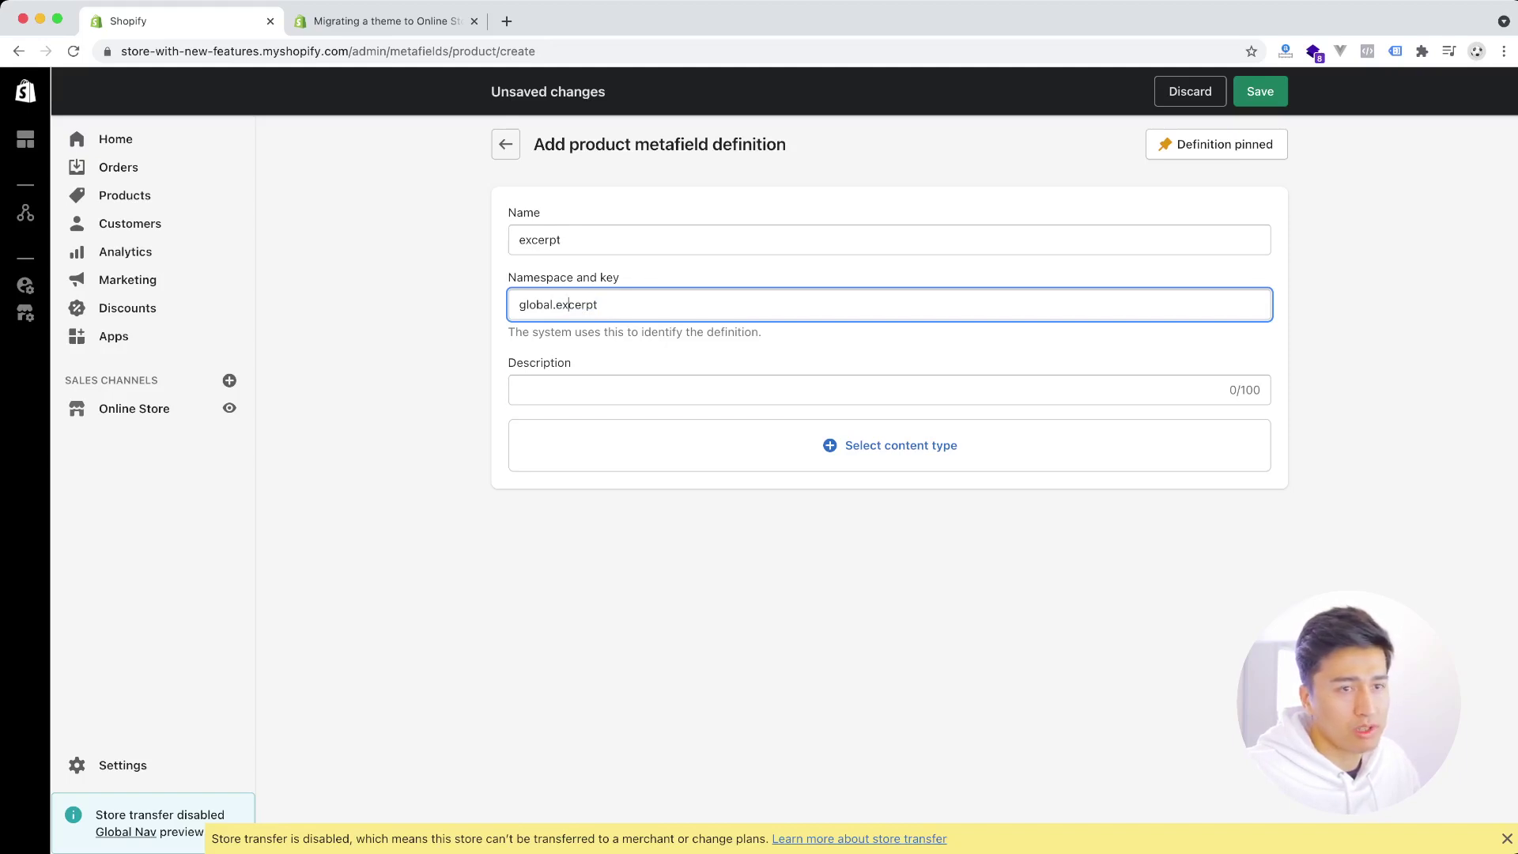
pyautogui.click(522, 390)
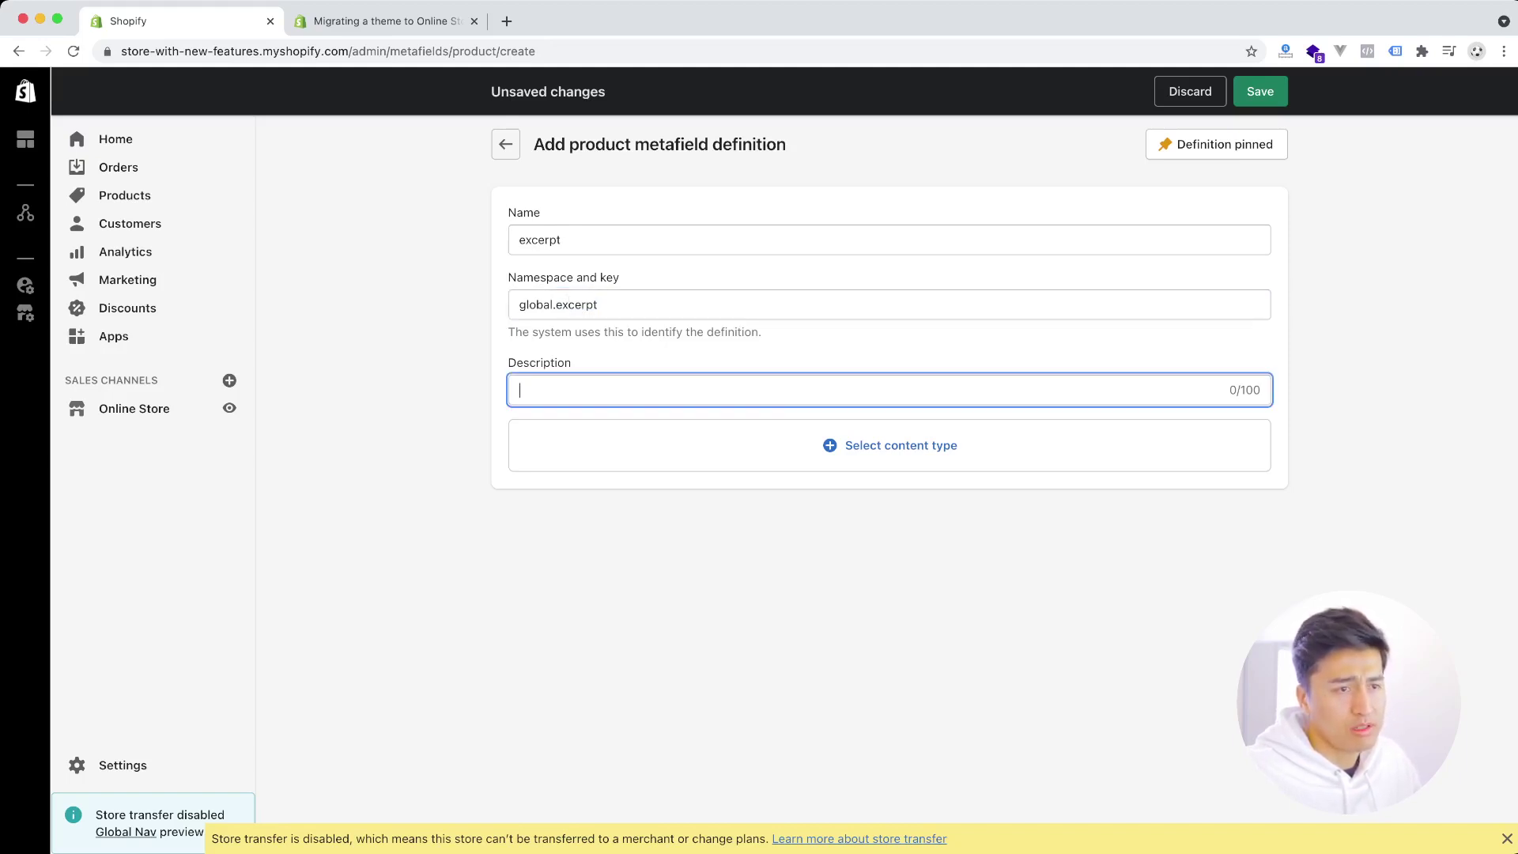
# - Set the excerpt definition's content type to Text with multi-line values
pyautogui.click(901, 445)
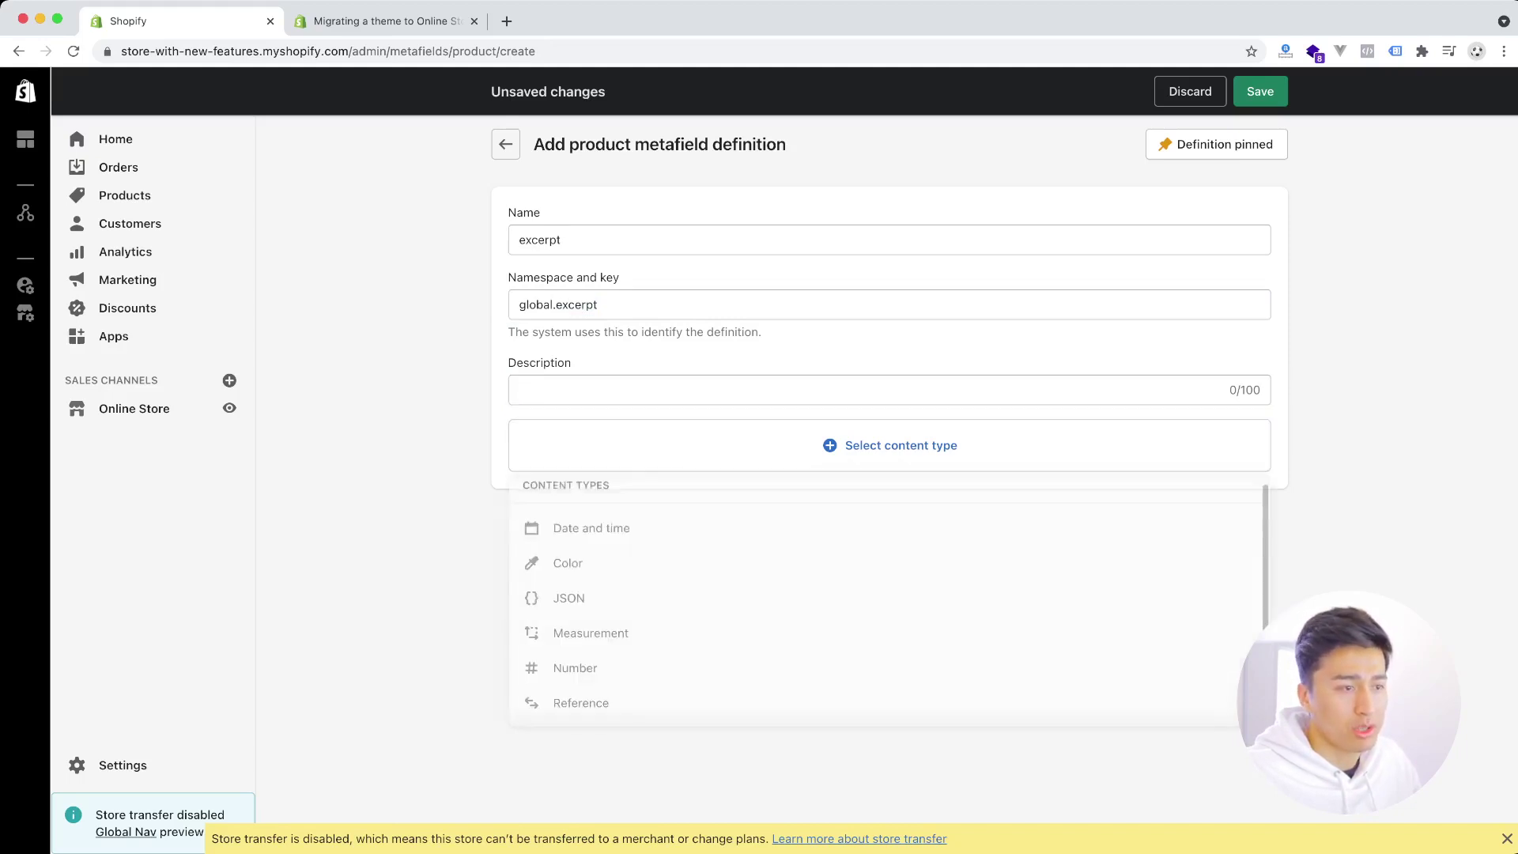
pyautogui.scroll(-1, 886, 605)
pyautogui.scroll(-1, 886, 609)
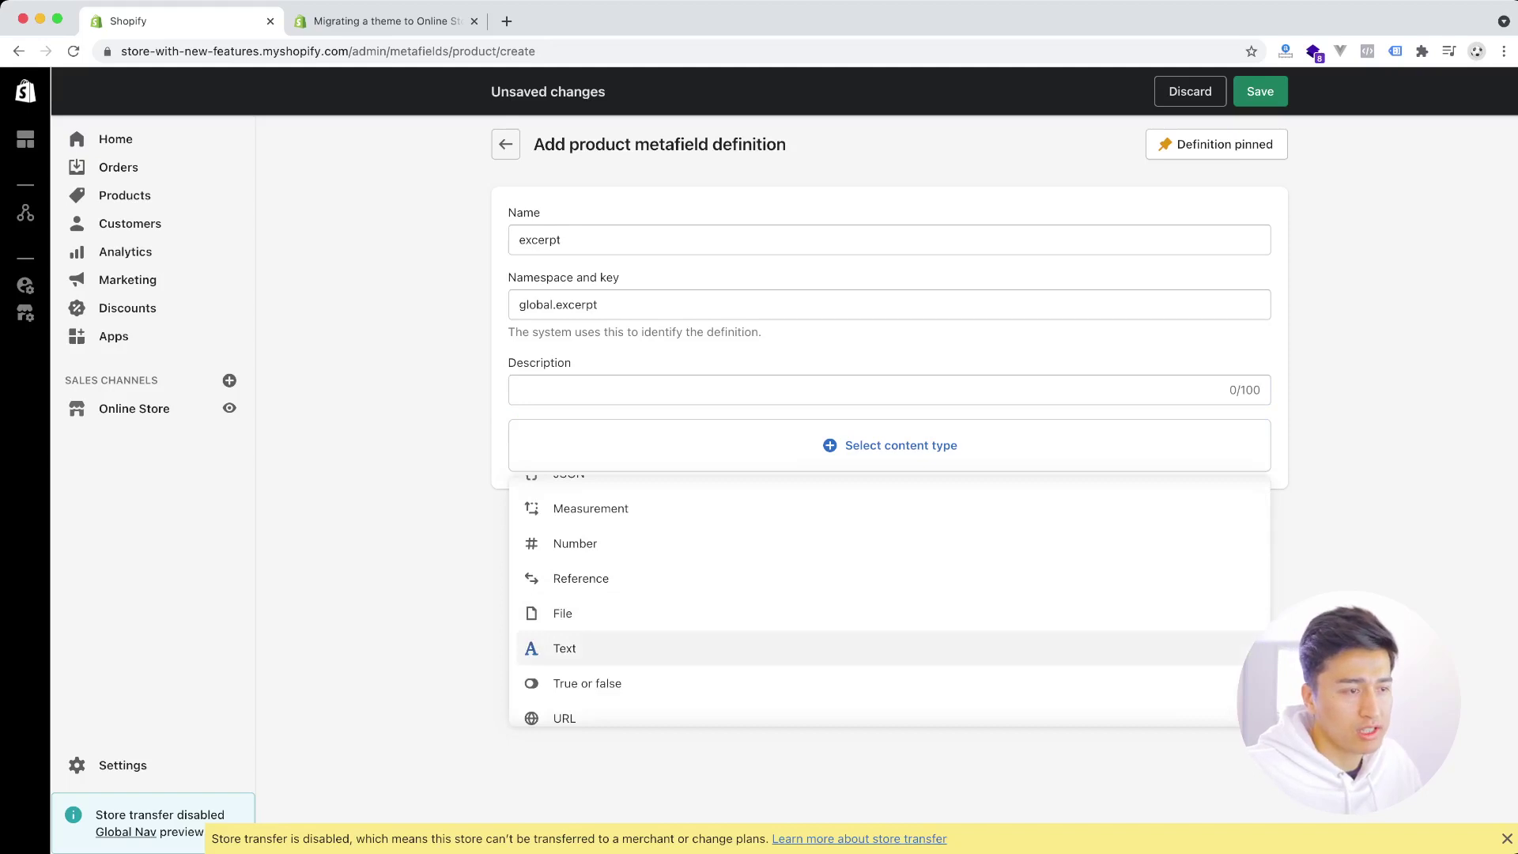
pyautogui.click(564, 648)
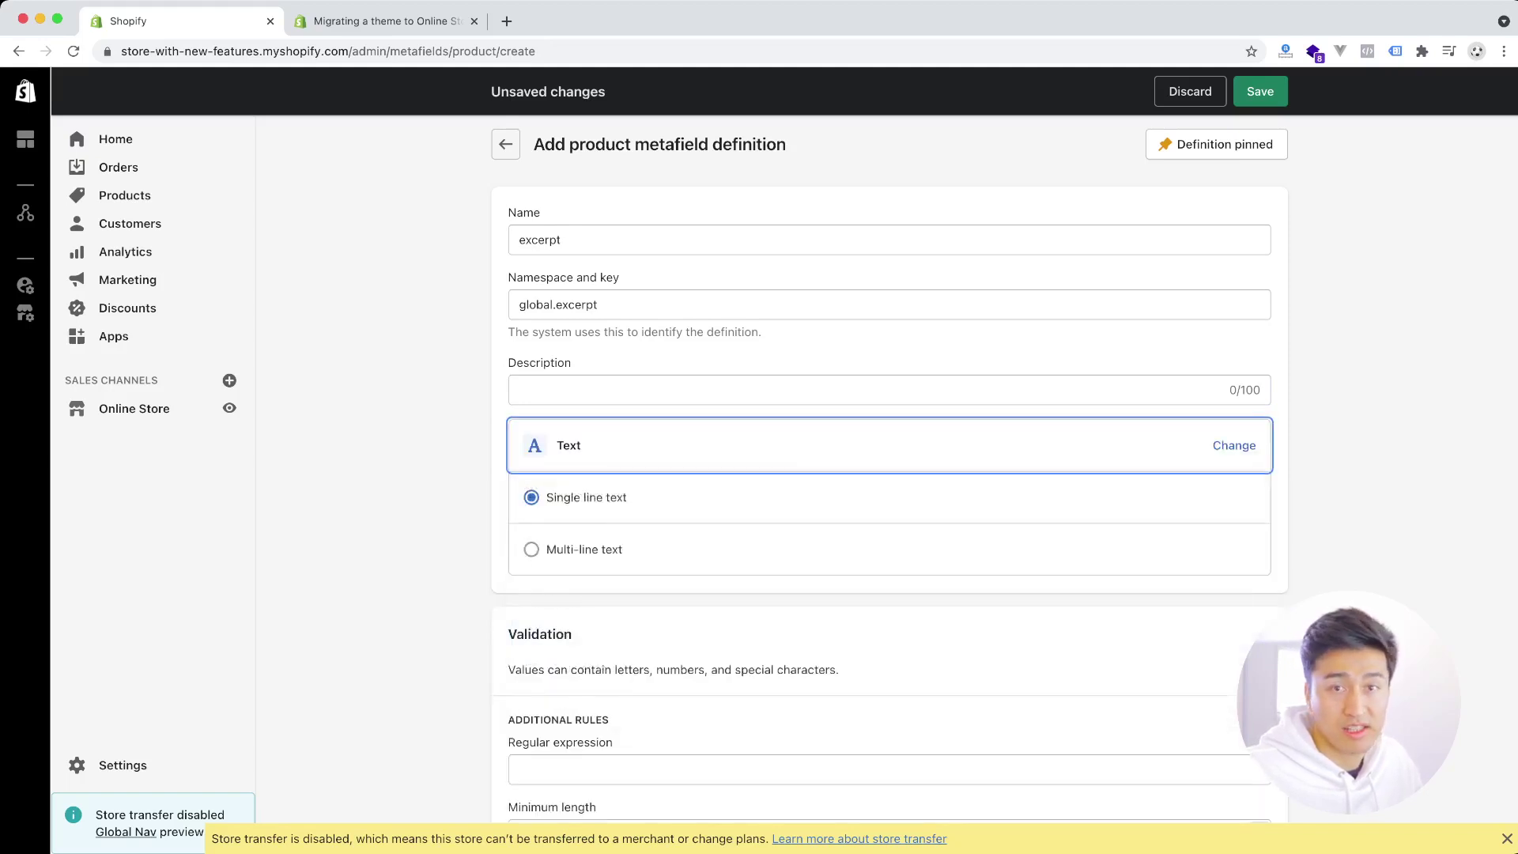
pyautogui.click(531, 549)
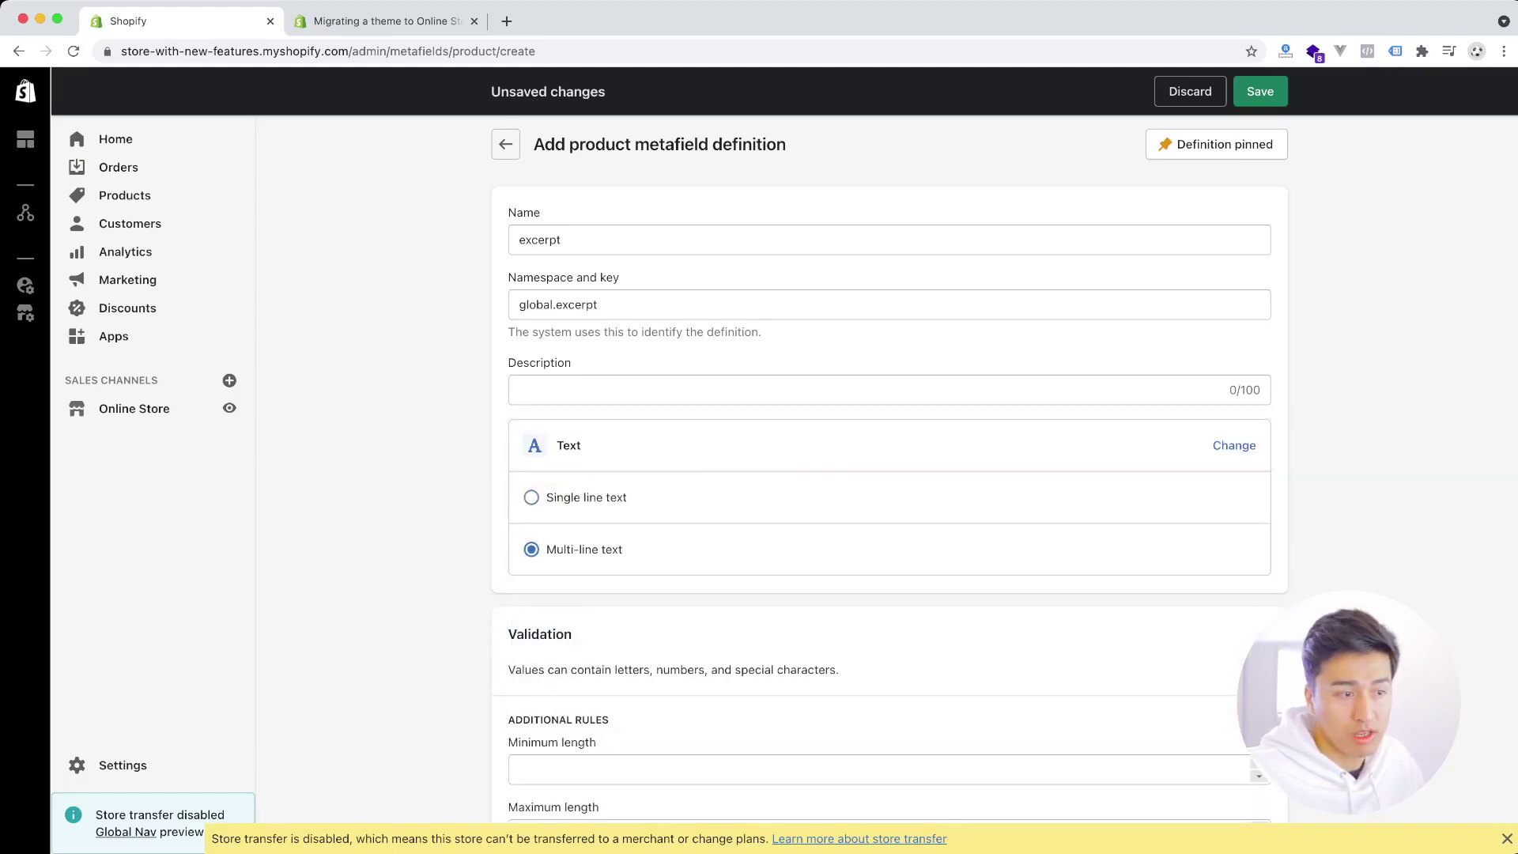
pyautogui.scroll(-2, 890, 475)
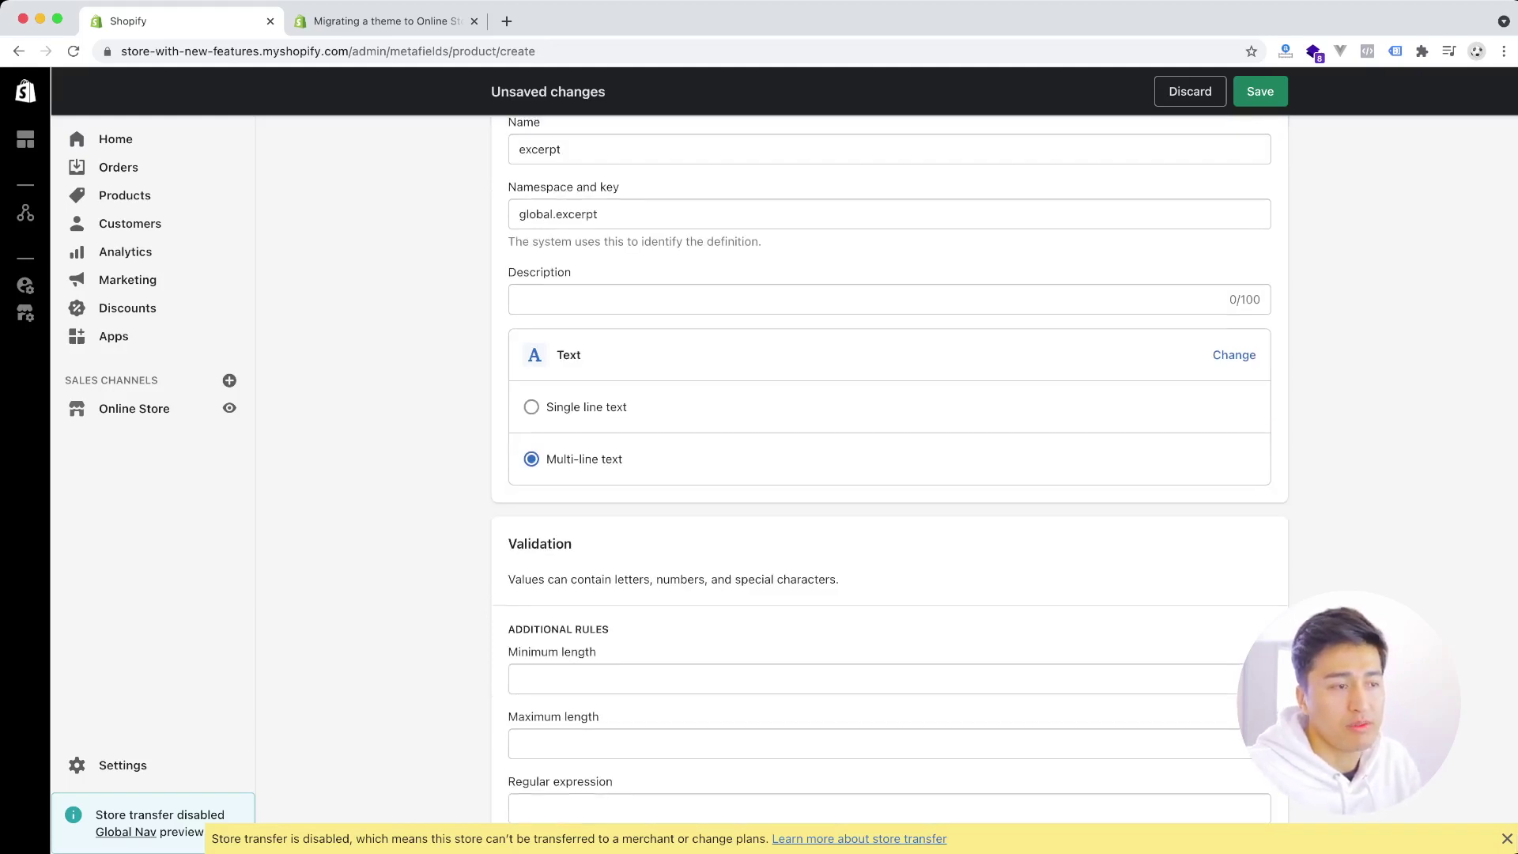
# - Describe it as extra info about your products and save the definition
pyautogui.click(790, 299)
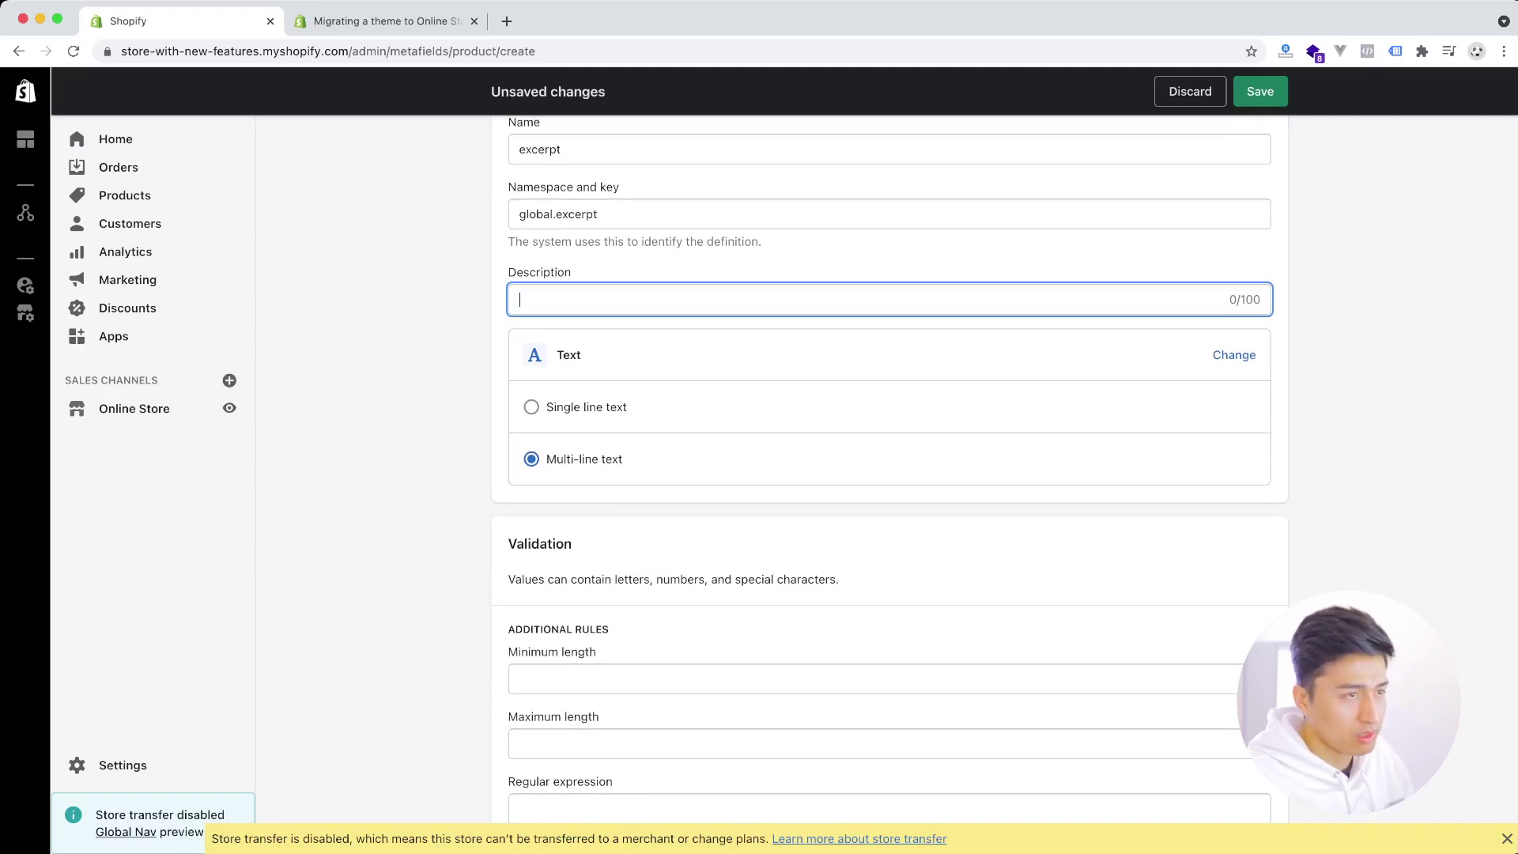
pyautogui.write('You can add')
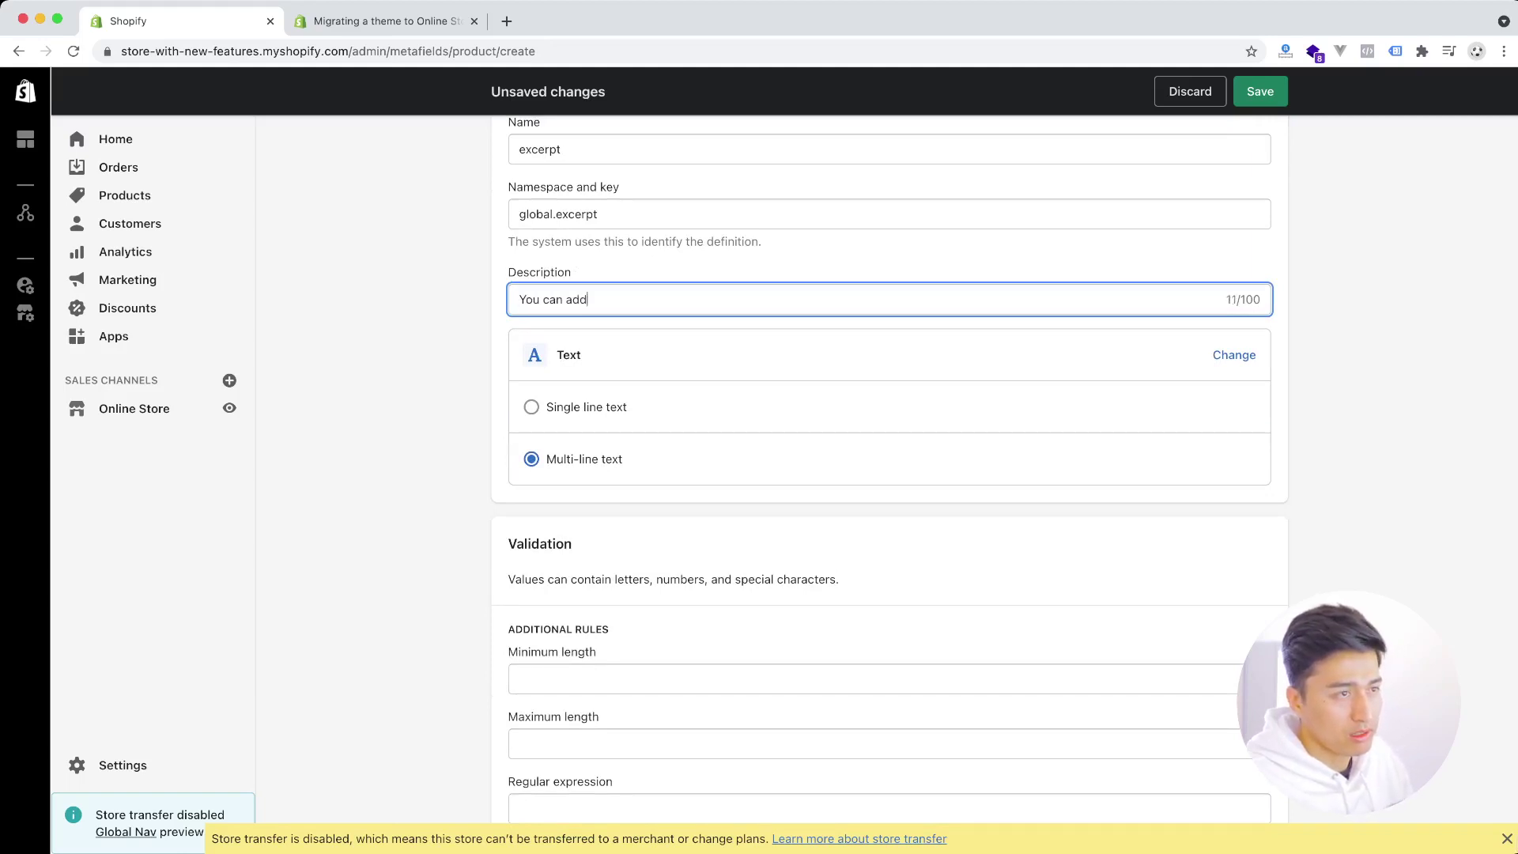
pyautogui.write(' extra info about your poru')
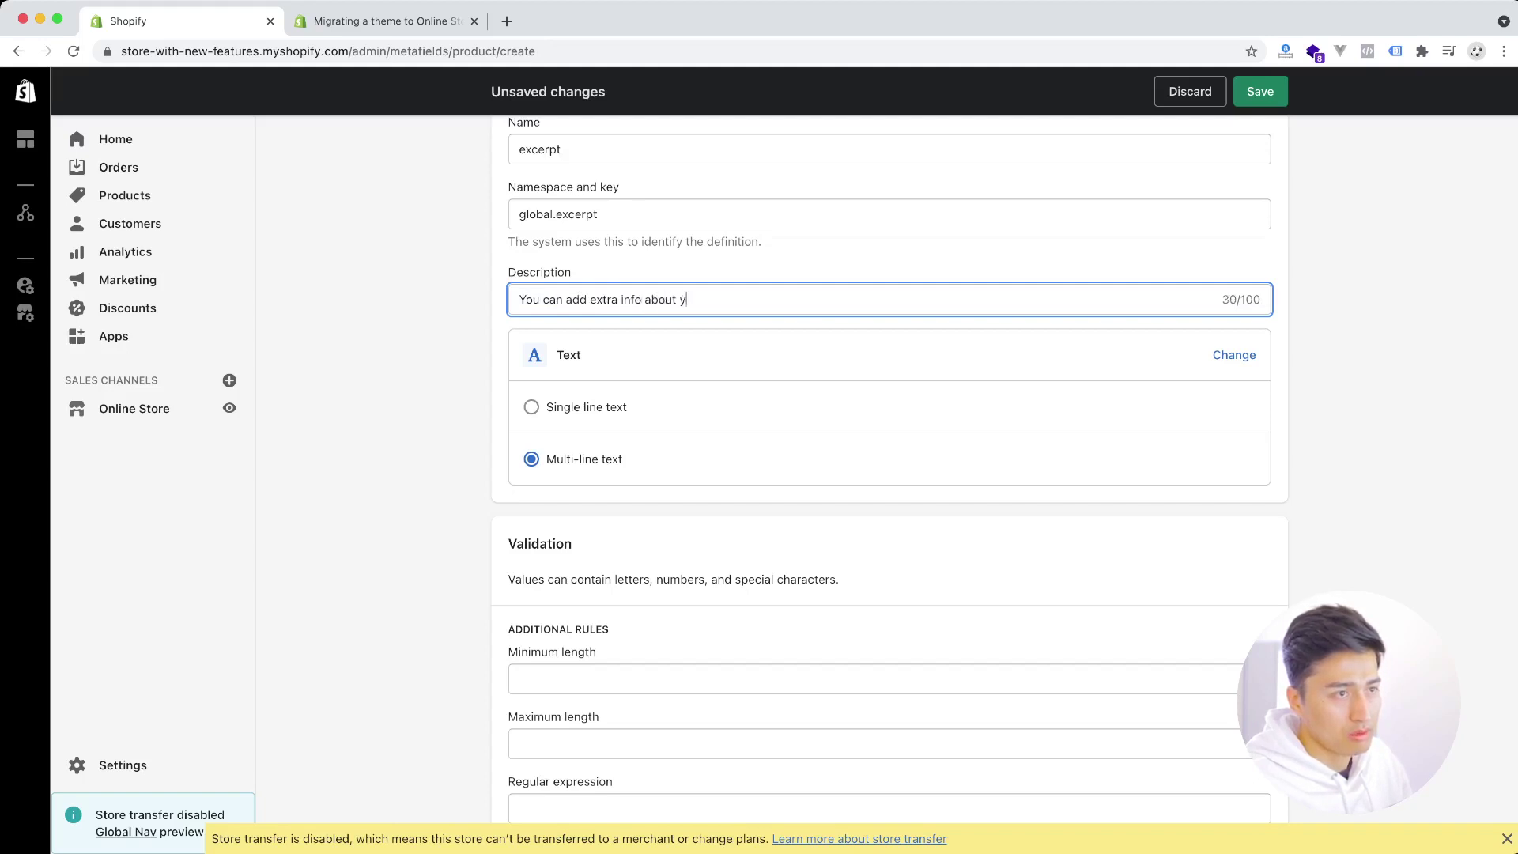
pyautogui.press('BackSpace')
pyautogui.press('BackSpace')
pyautogui.press('BackSpace')
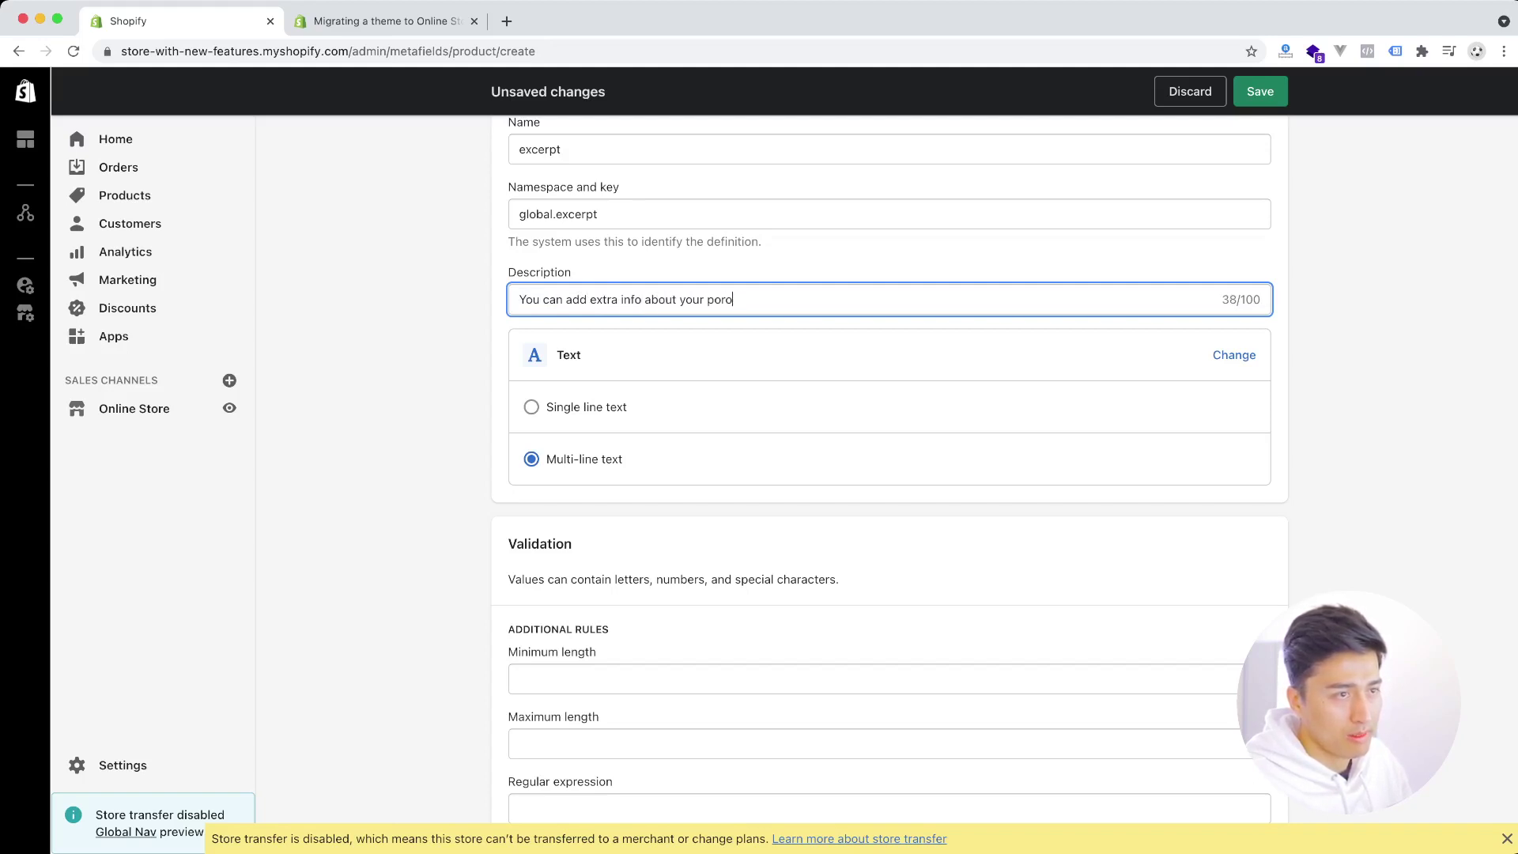
pyautogui.write('rou')
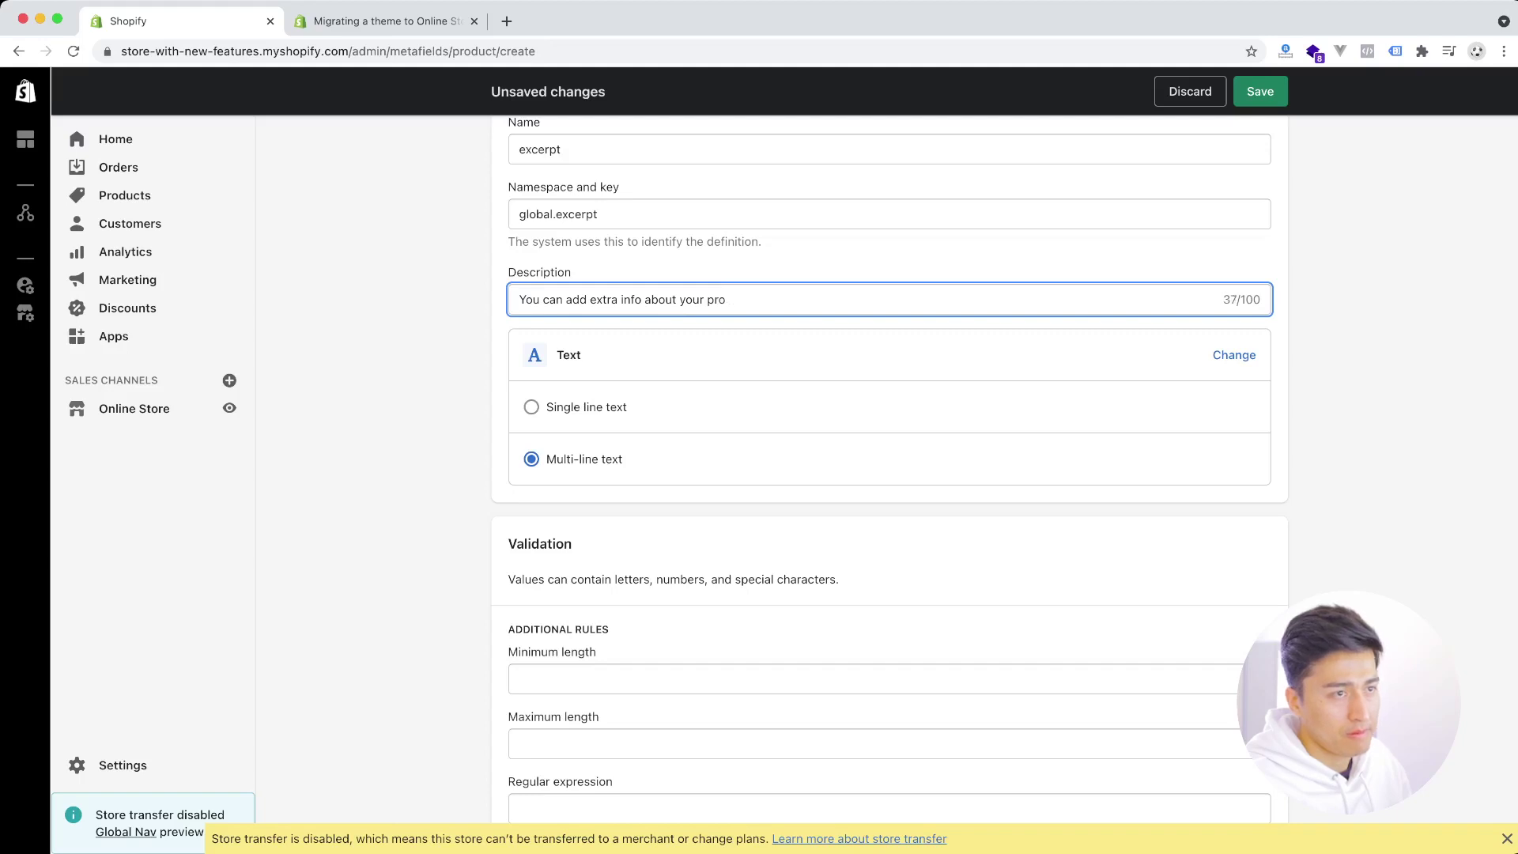
pyautogui.write('ducts')
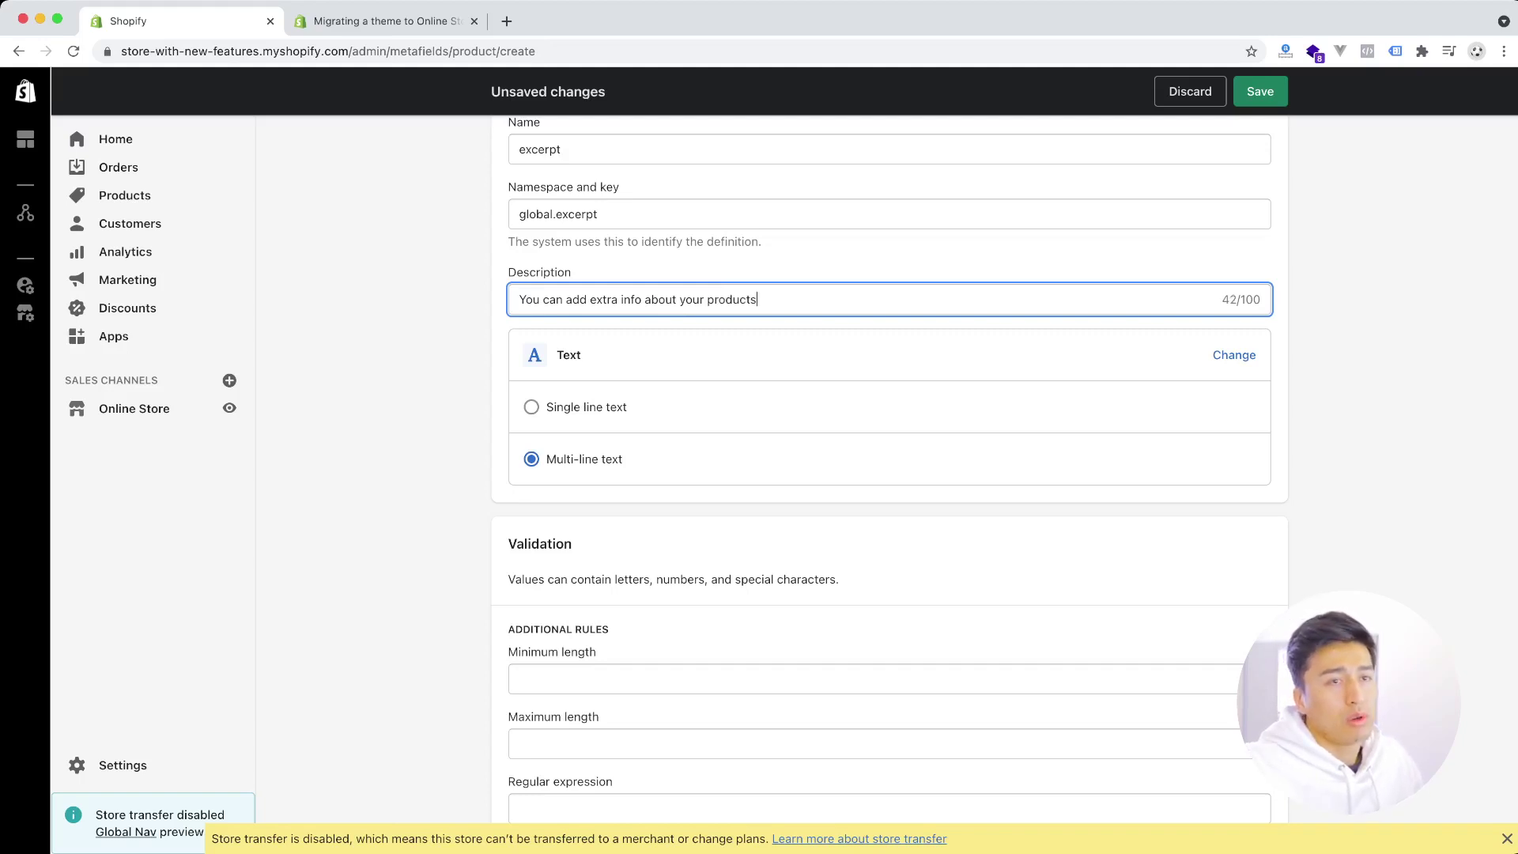
pyautogui.press('Tab')
pyautogui.press('super+s')
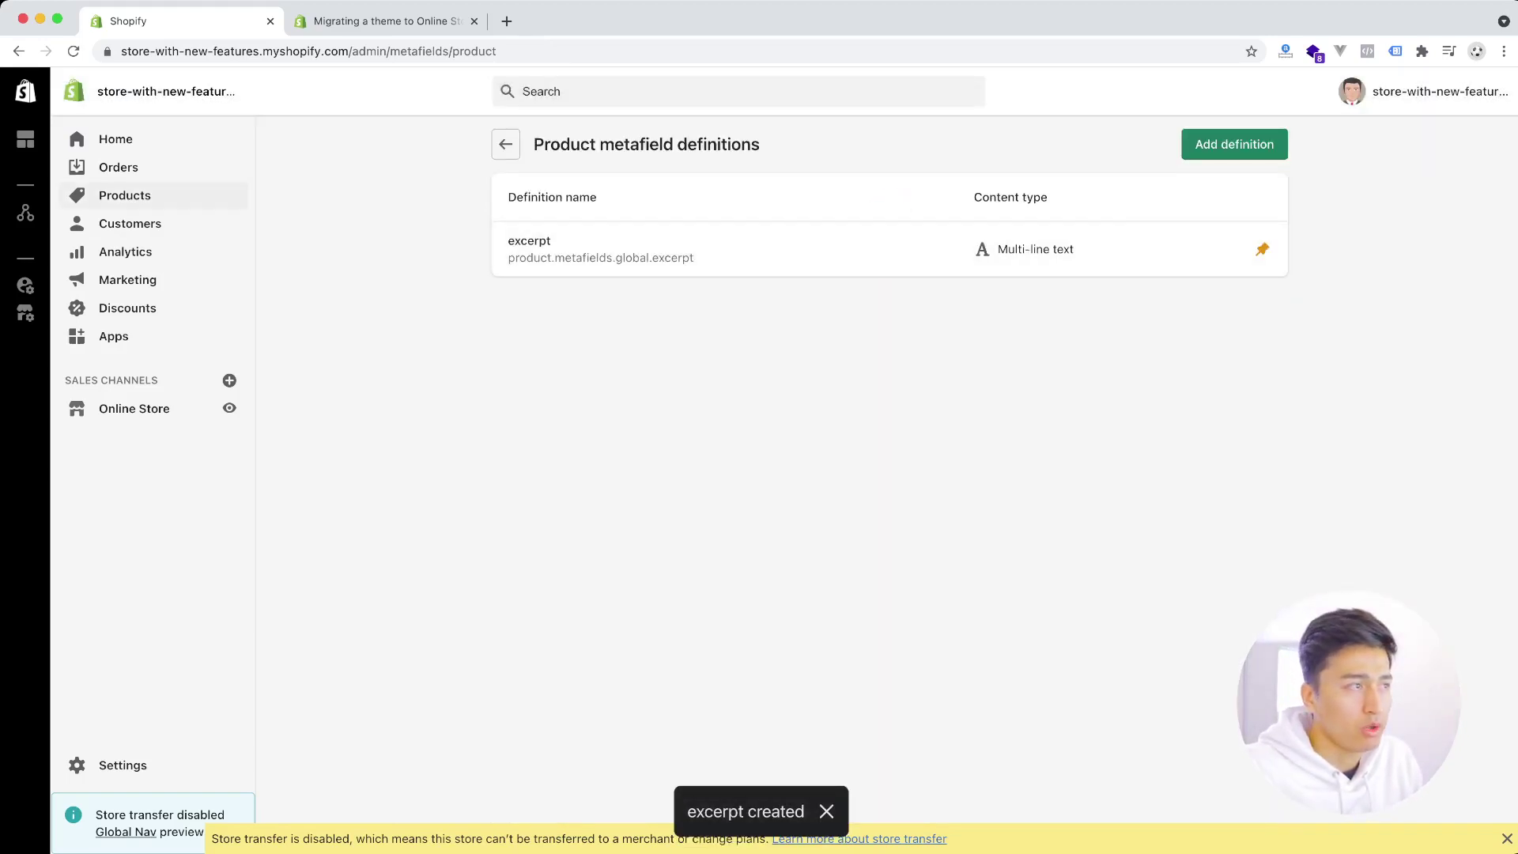
pyautogui.click(124, 195)
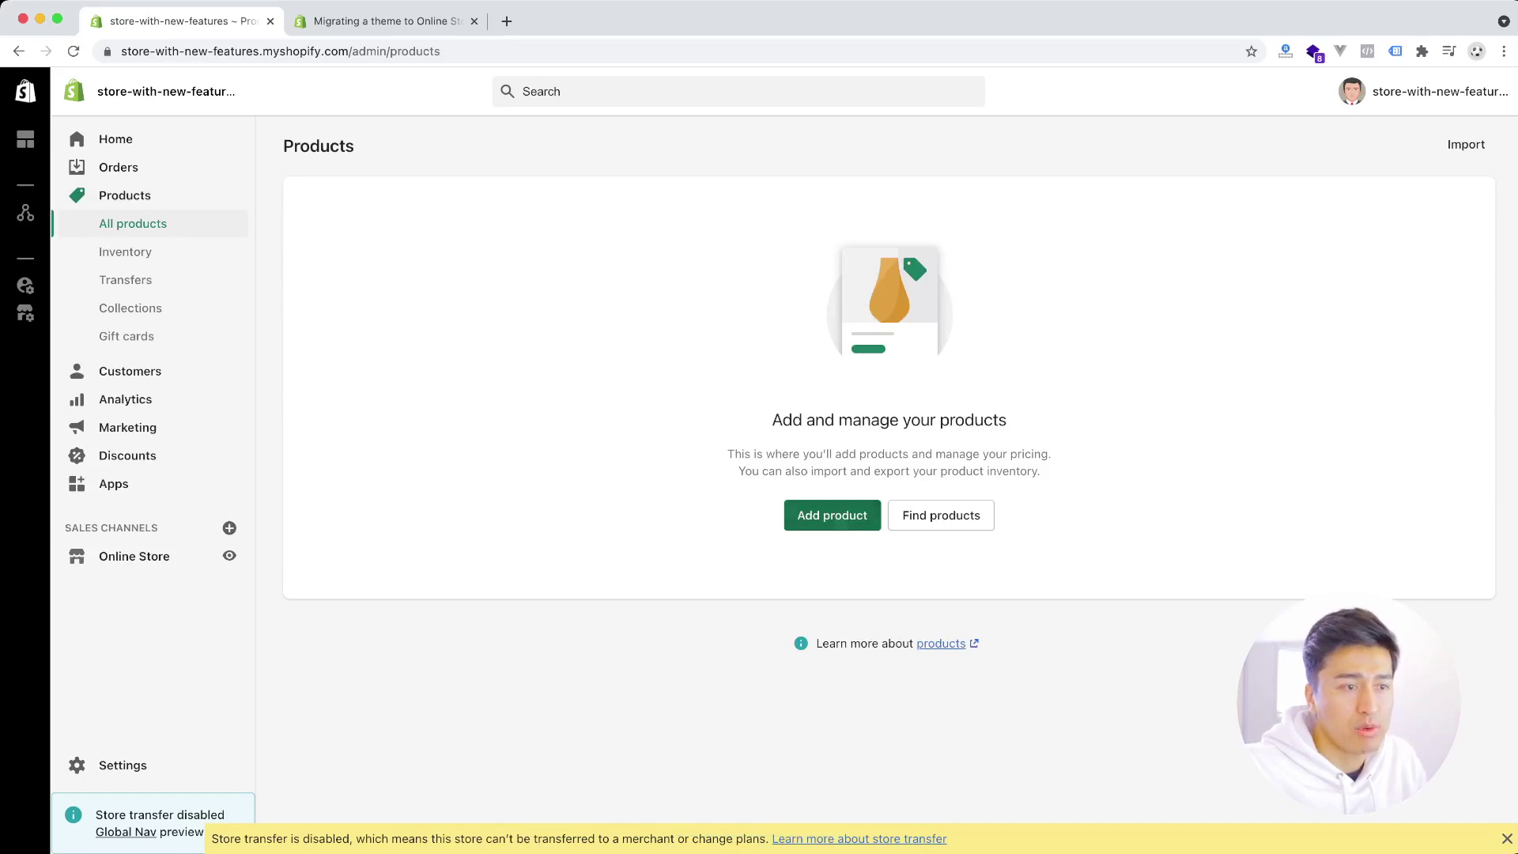
# - Check the excerpt field on a new product, leave it empty, and go to Online Store Themes
pyautogui.click(833, 515)
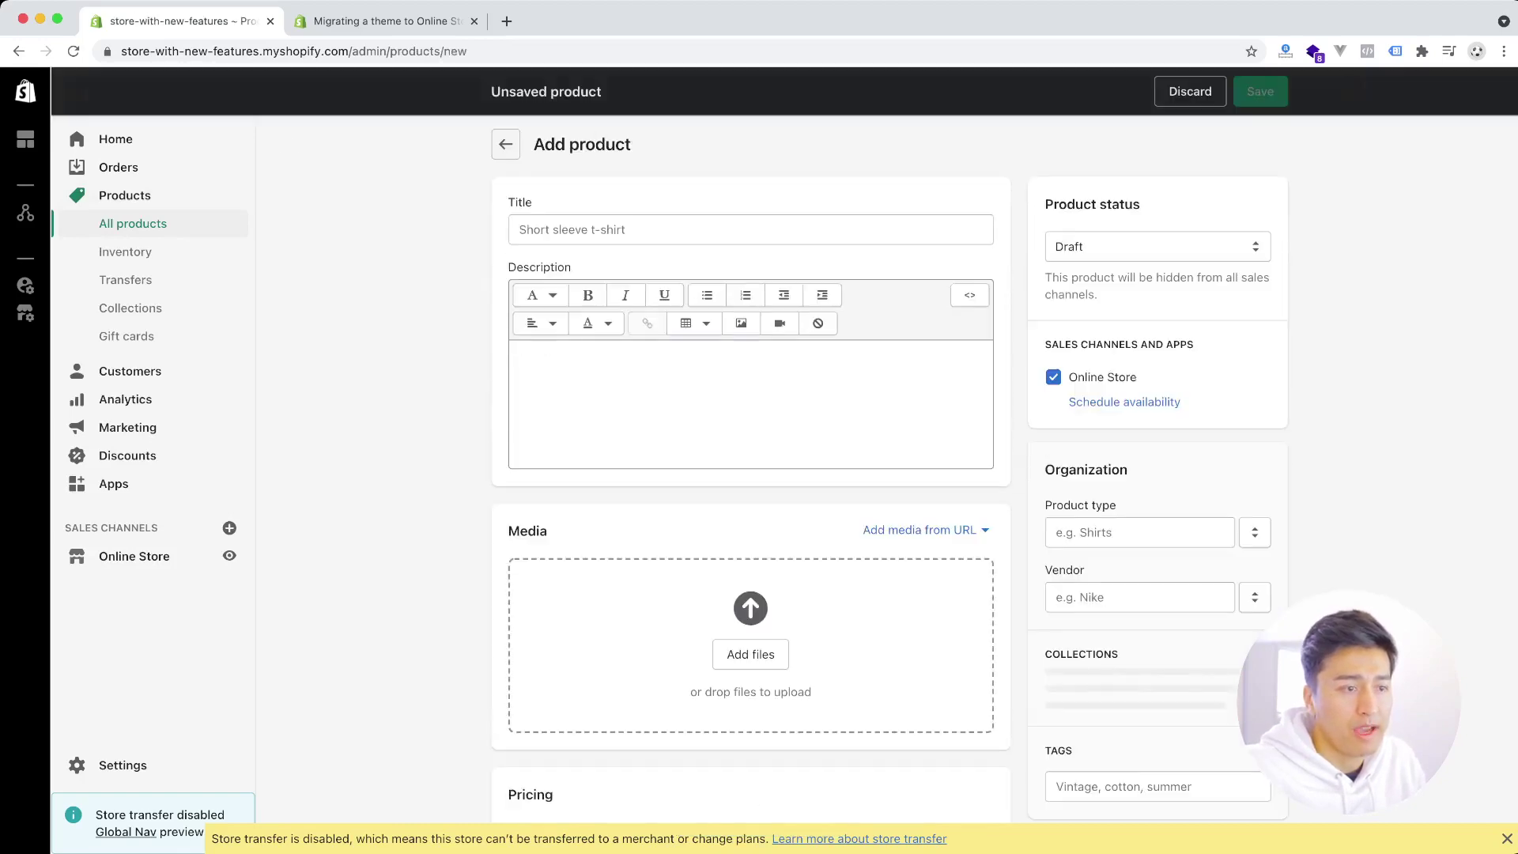
pyautogui.scroll(-15, 750, 474)
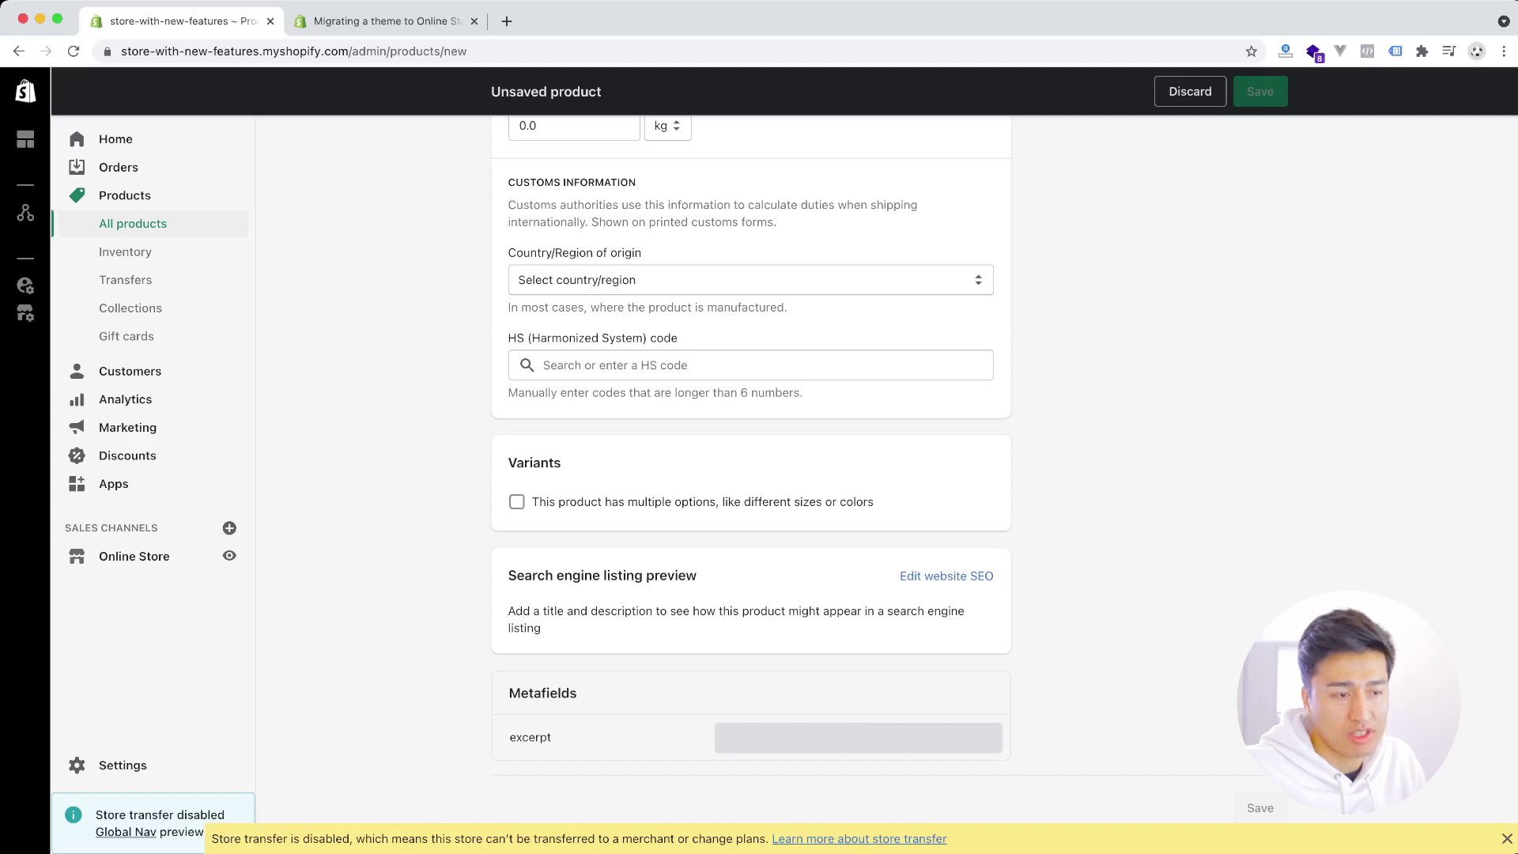
pyautogui.click(836, 747)
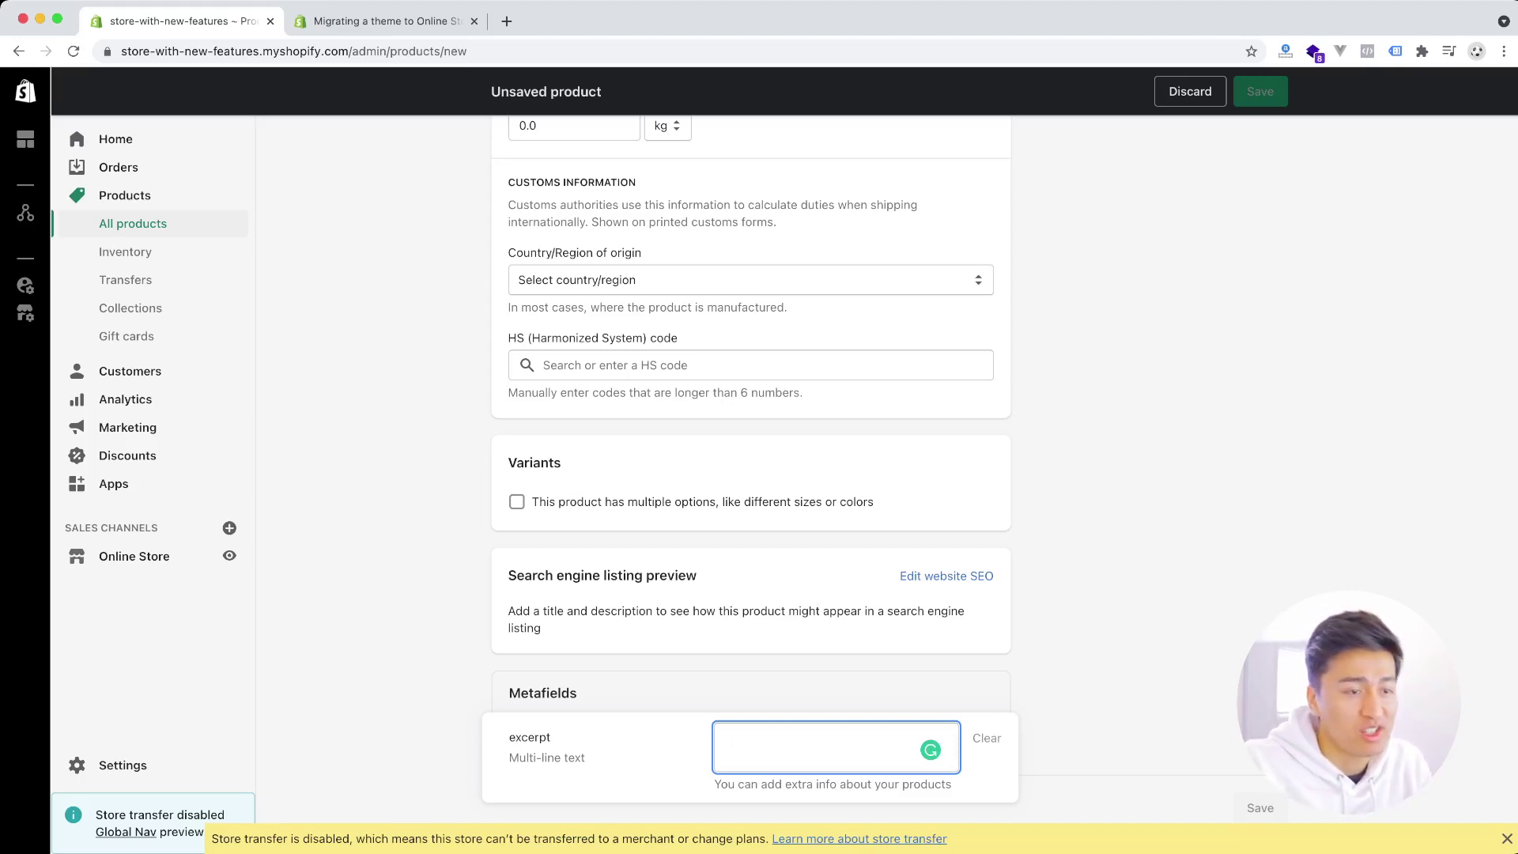
pyautogui.press('Escape')
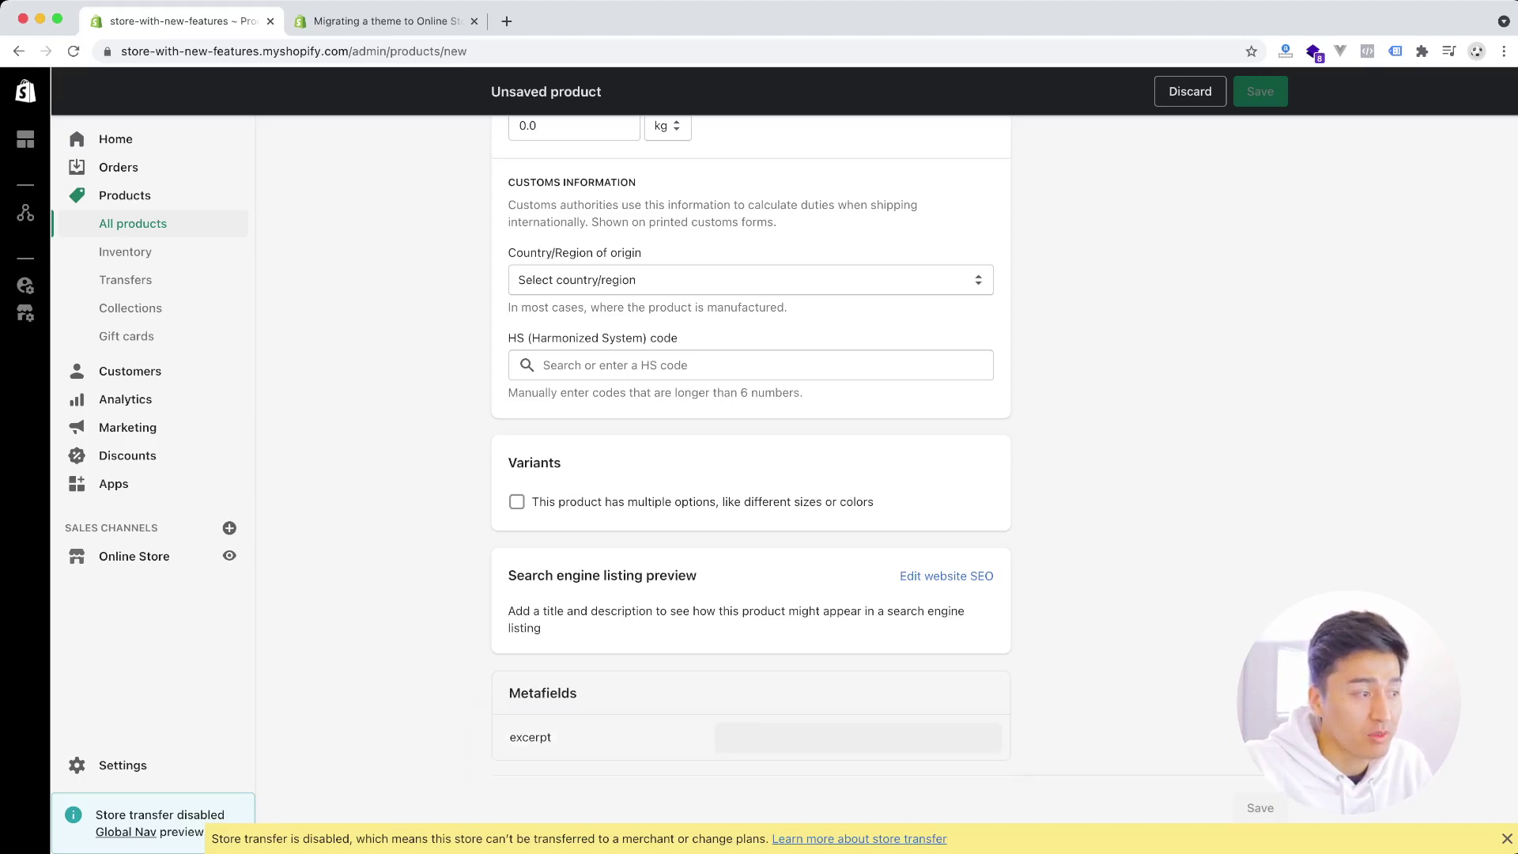
pyautogui.click(135, 556)
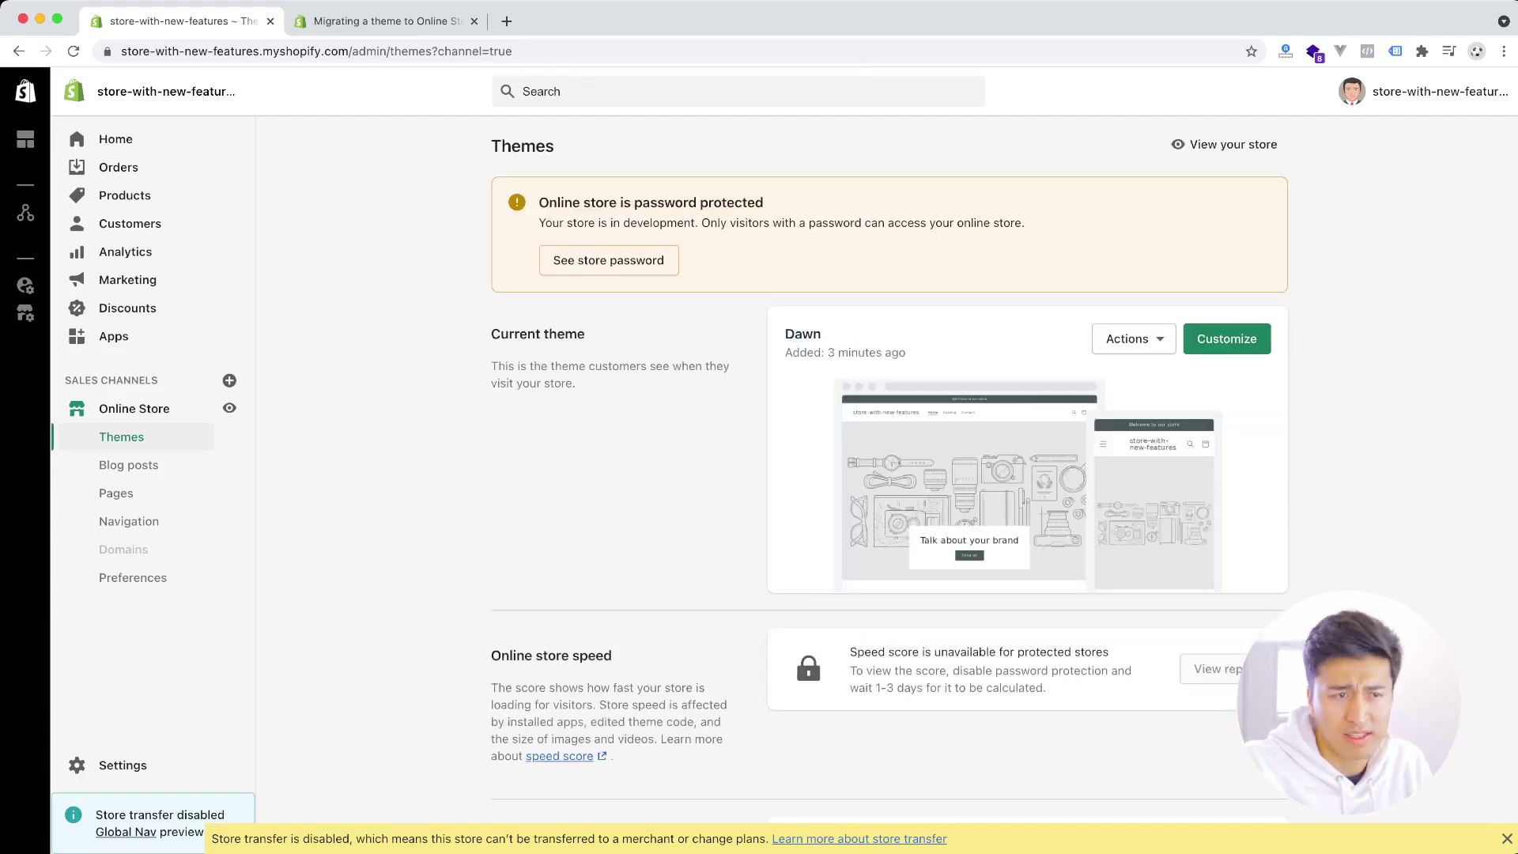
# - Preview the storefront in a new tab, then open the live Dawn theme in the theme editor
pyautogui.click(229, 408)
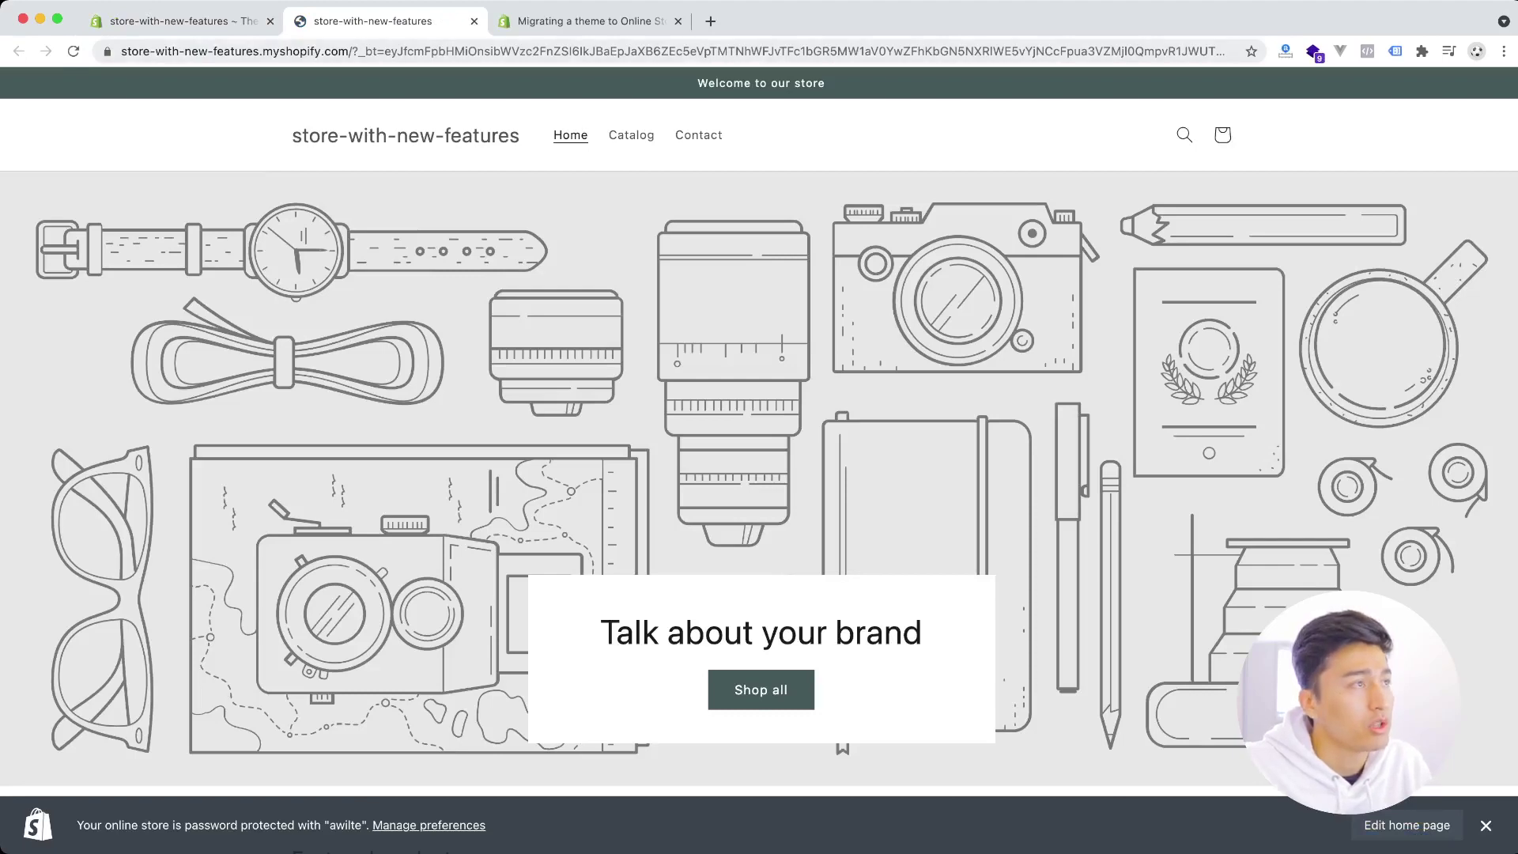
pyautogui.hotkey('ctrl', 'shift', 'Tab')
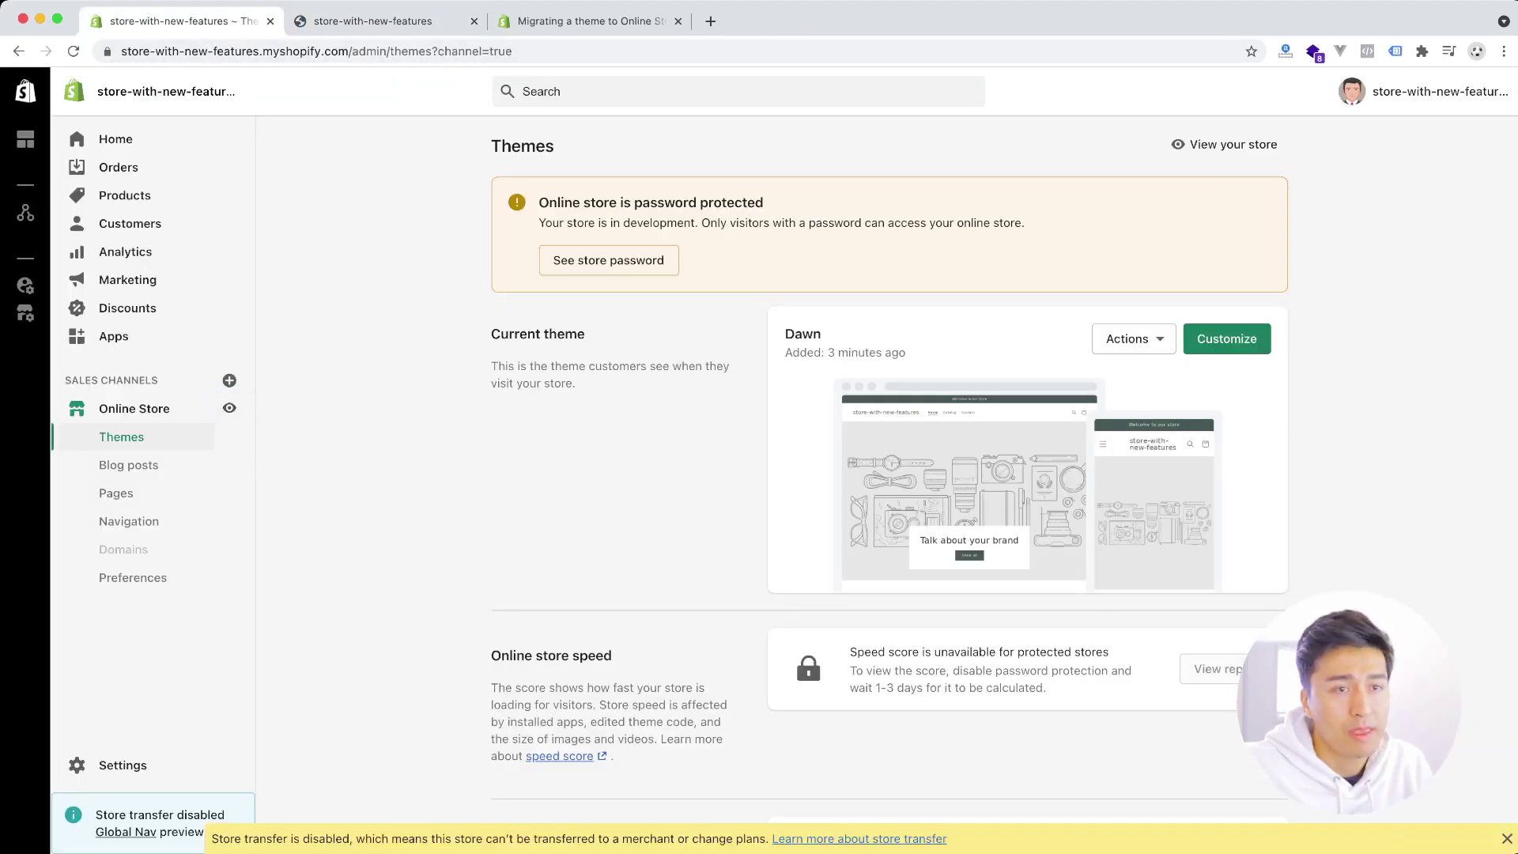
pyautogui.click(1226, 339)
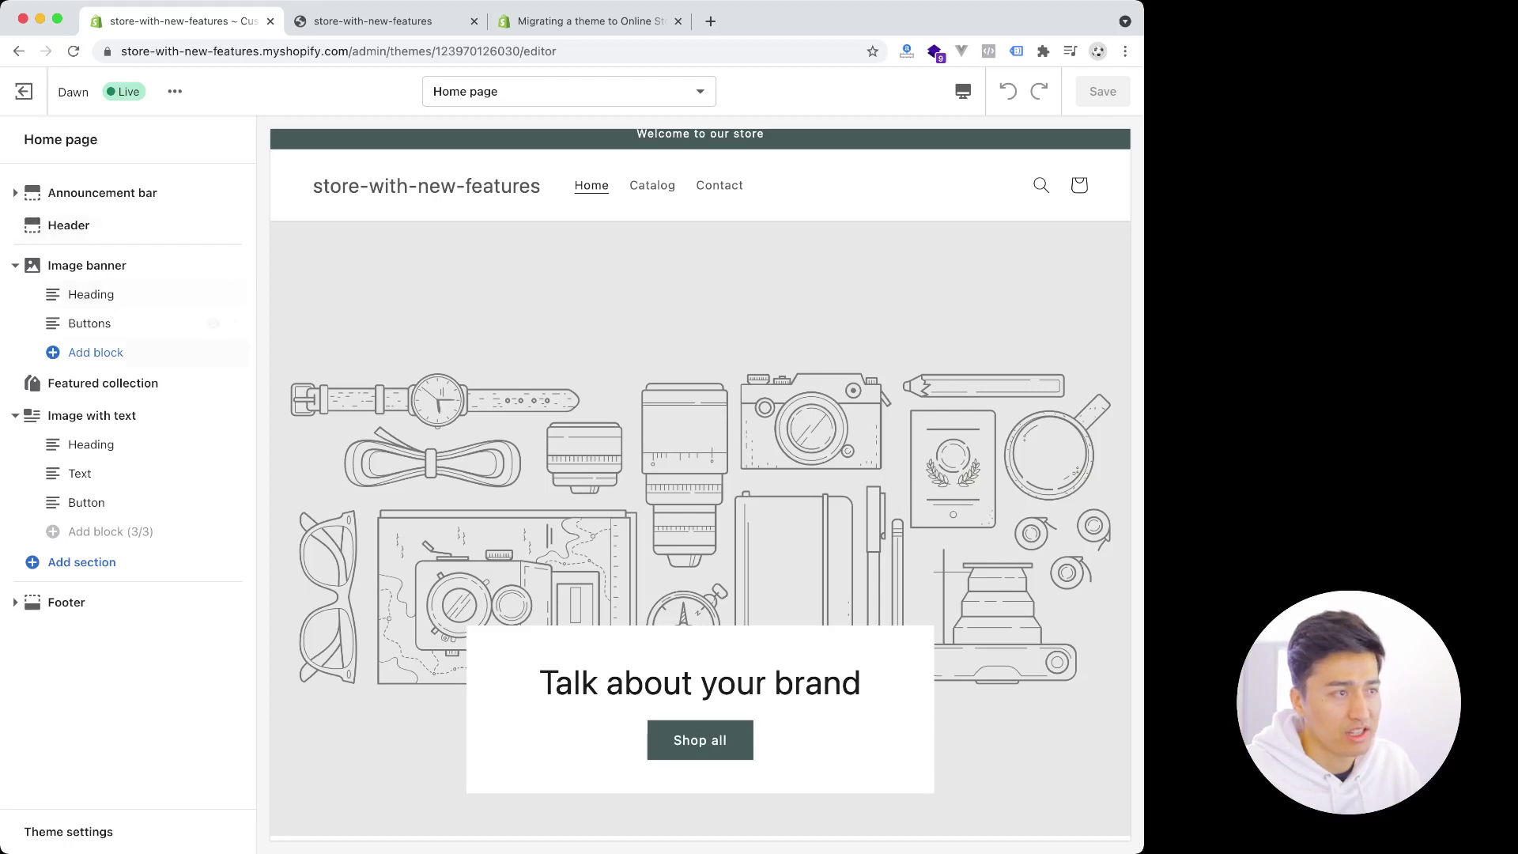
# - Inspect the Announcement bar section, noting its message that no settings exist
pyautogui.click(103, 193)
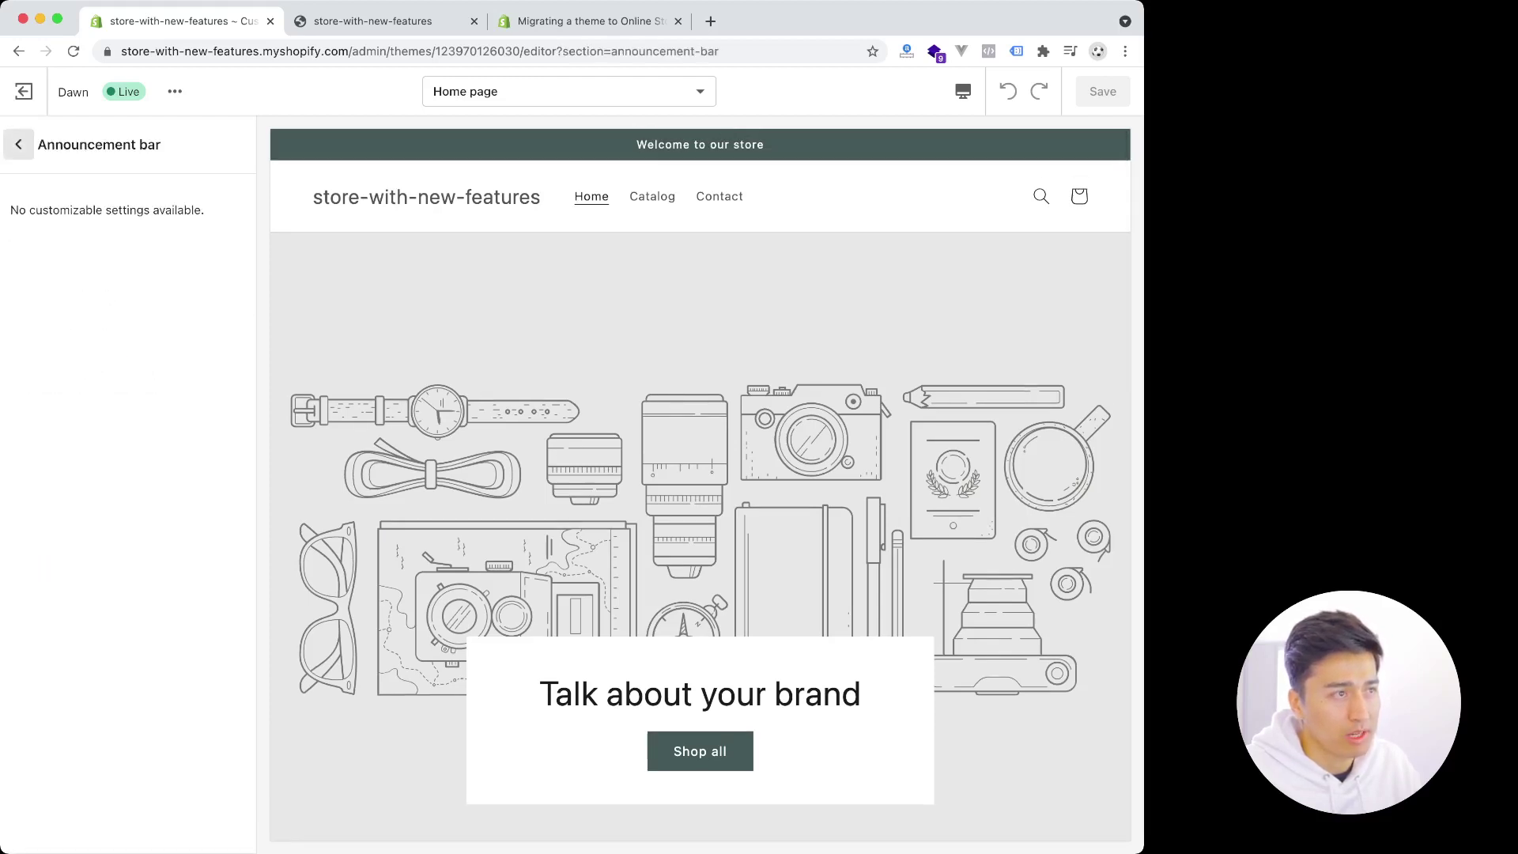
pyautogui.click(18, 144)
pyautogui.click(103, 193)
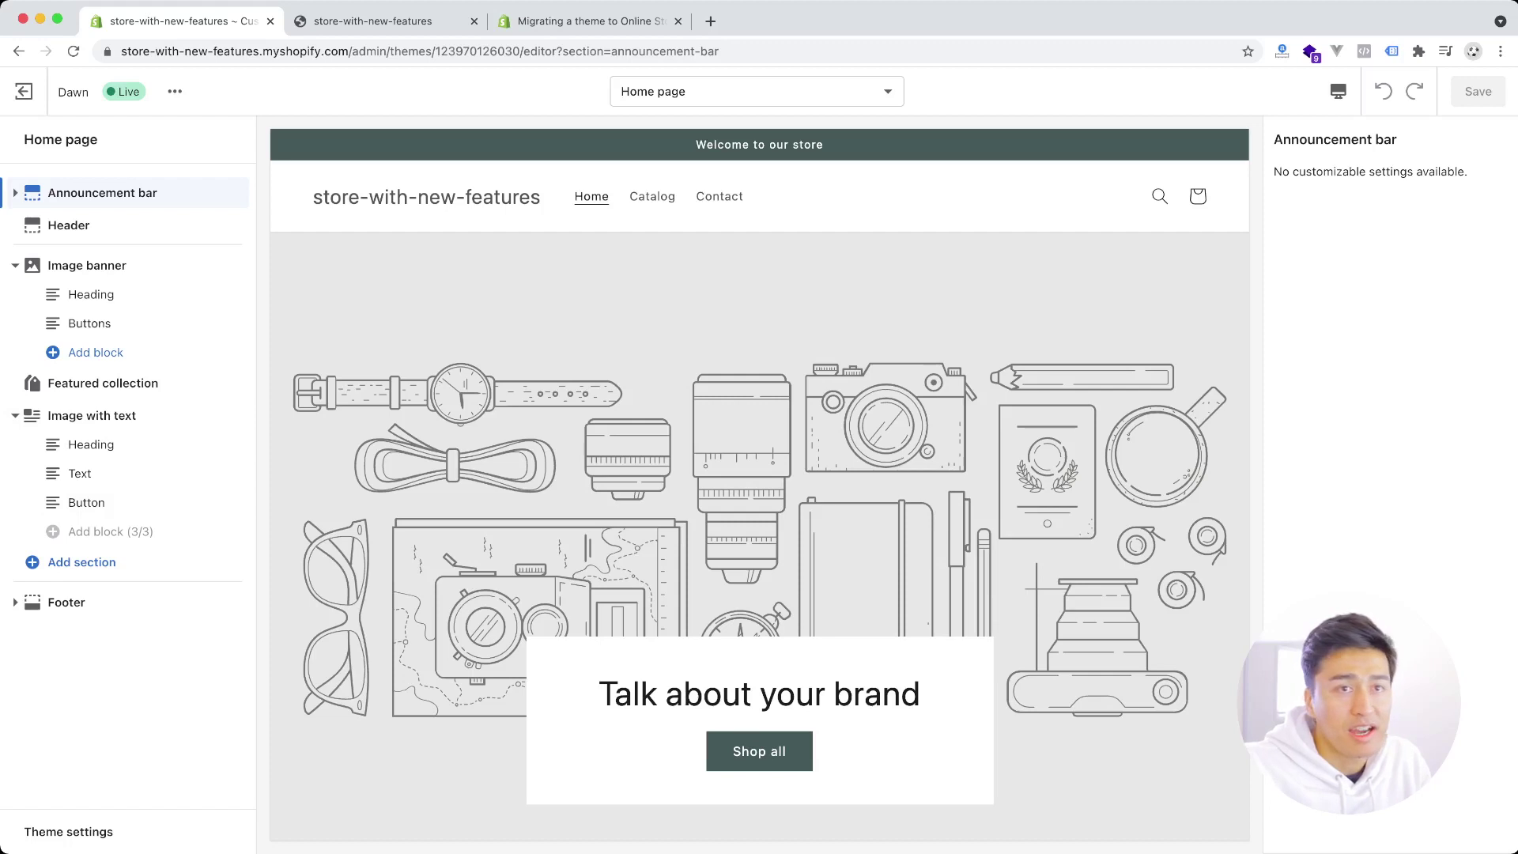
pyautogui.moveTo(1294, 172); pyautogui.dragTo(1464, 171)
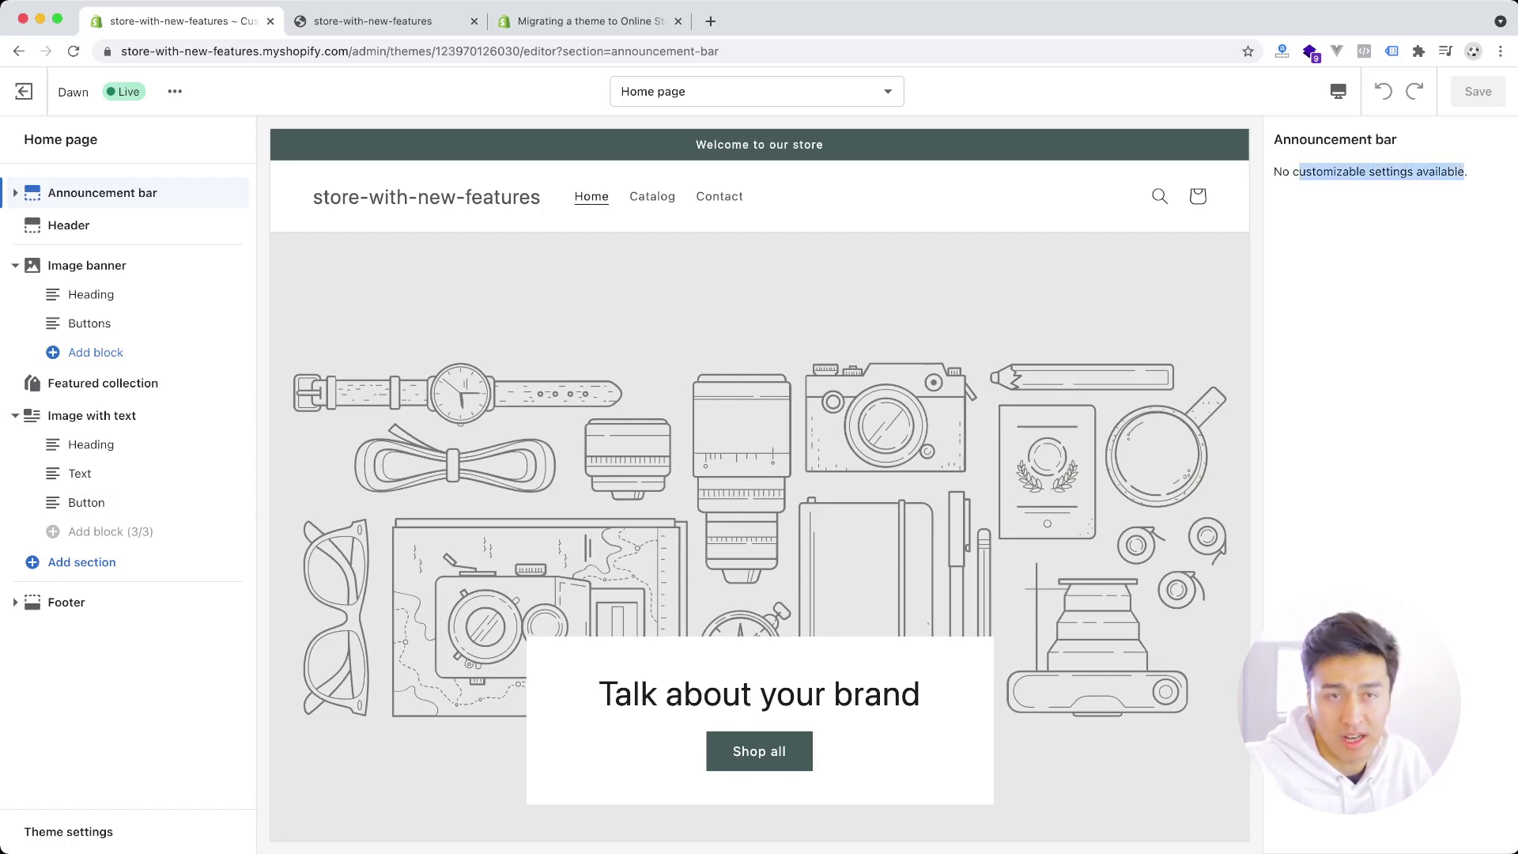
pyautogui.click(1465, 171)
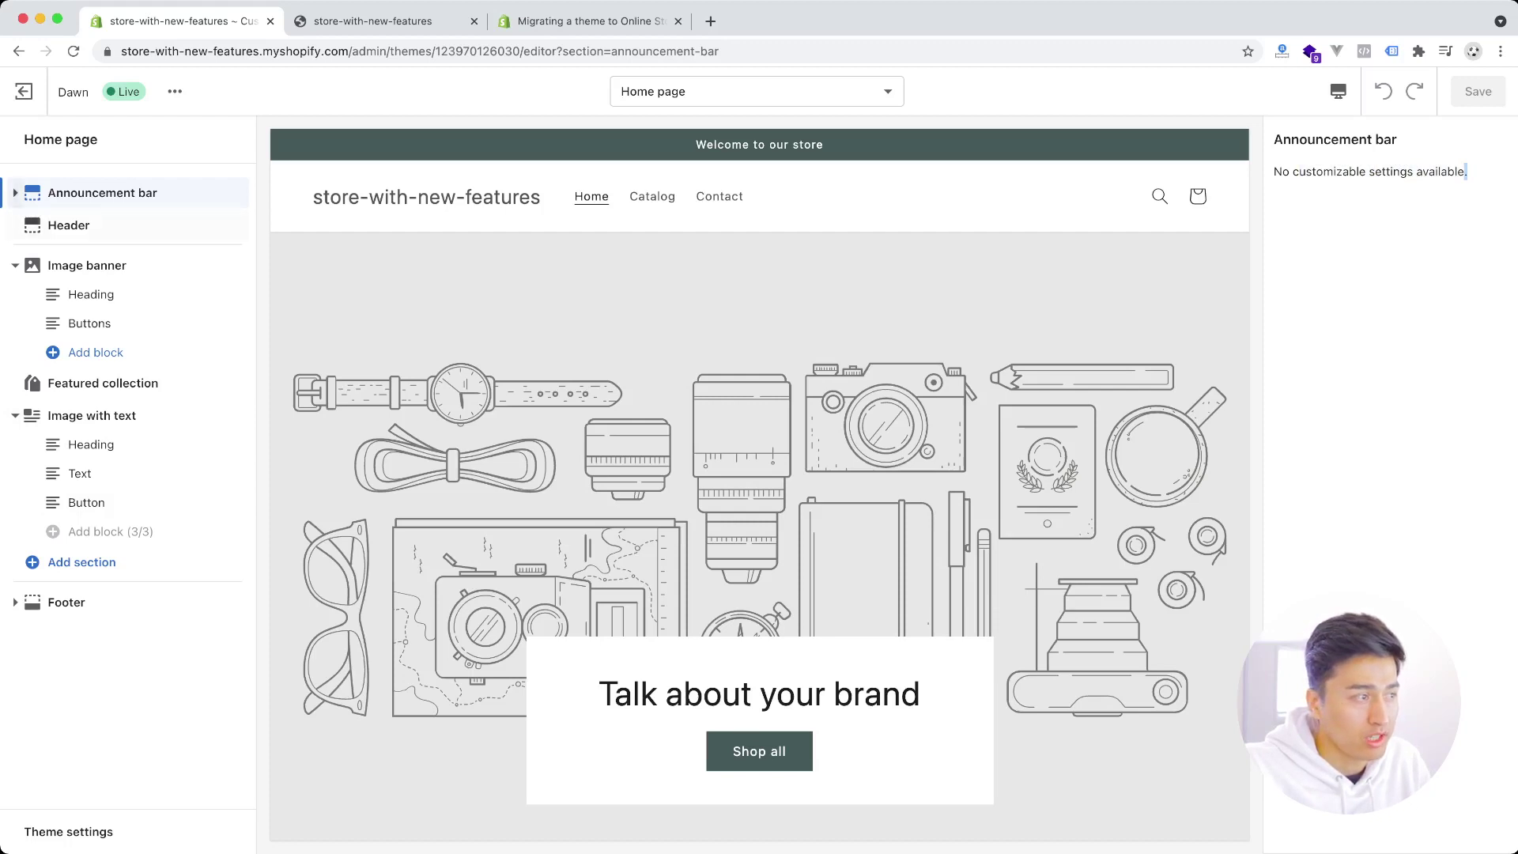
# - Look over Image with text, Footer and Theme settings, then show the Dawn 2.0.0-alpha.23 theme menu
pyautogui.click(92, 415)
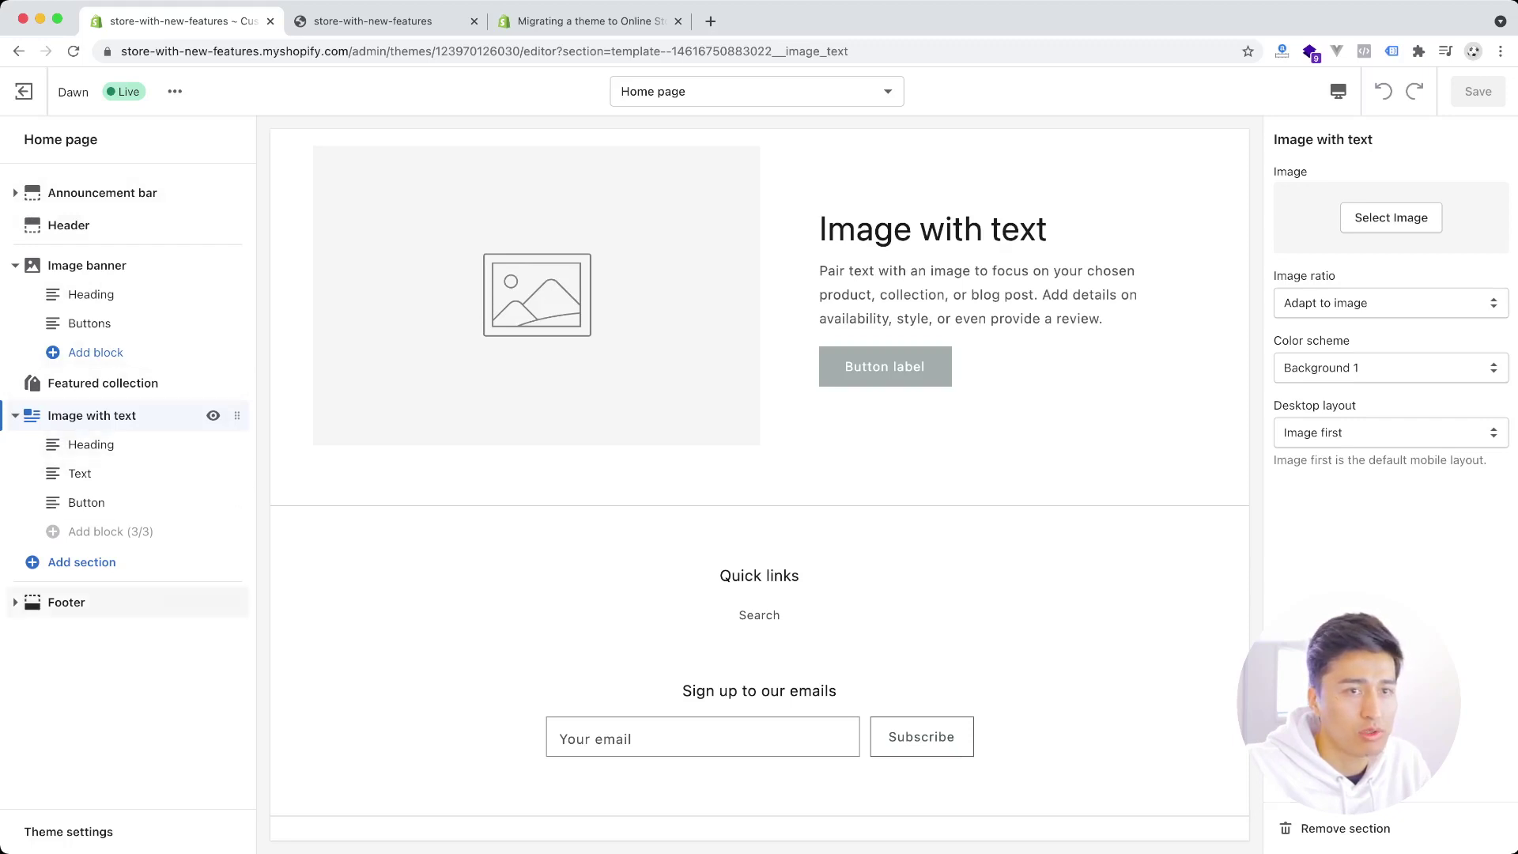
pyautogui.click(66, 602)
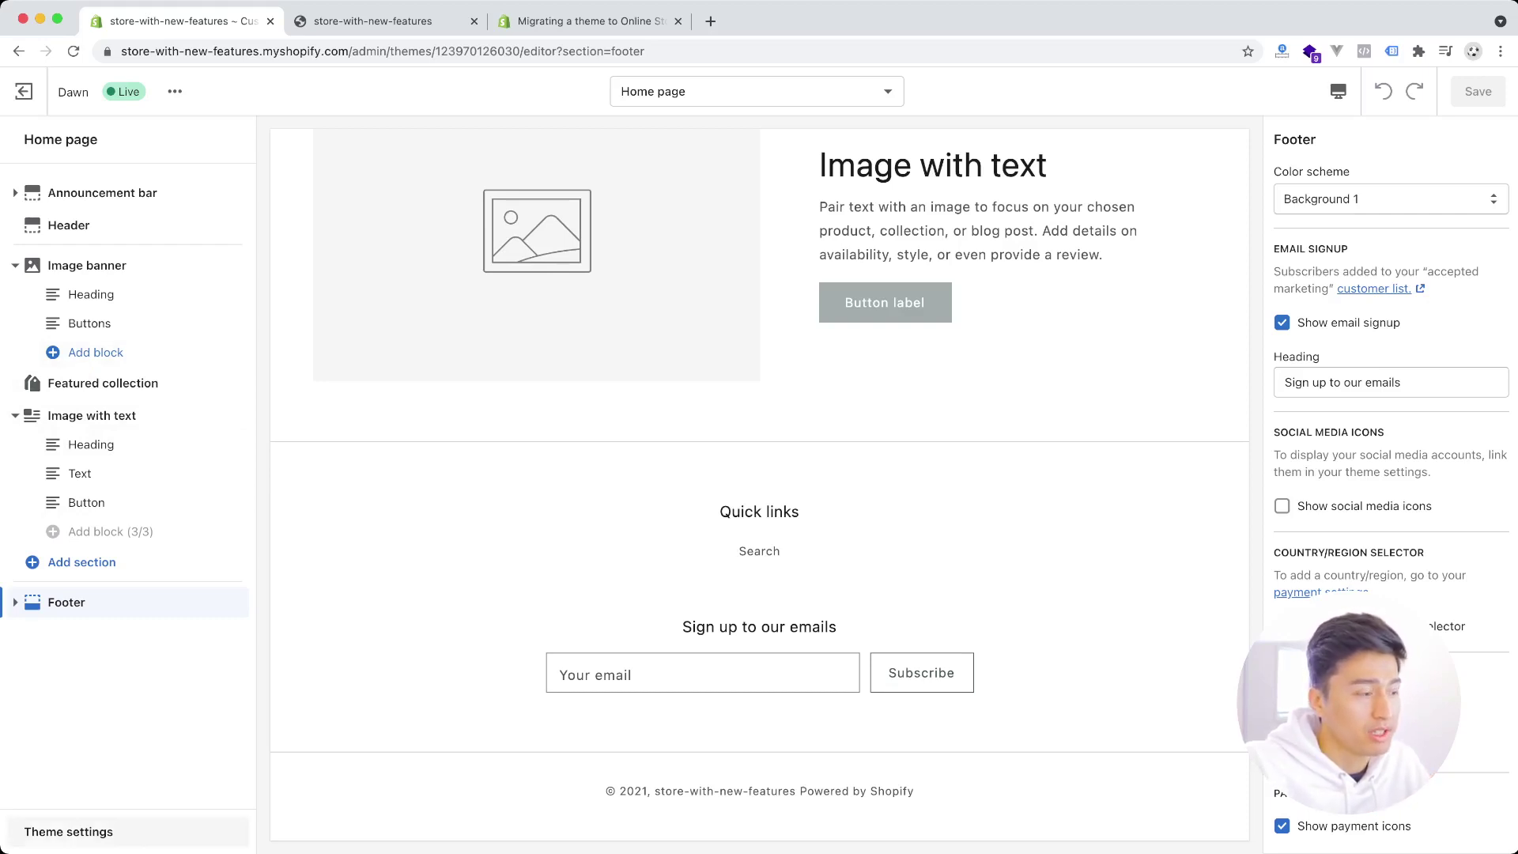
pyautogui.click(68, 832)
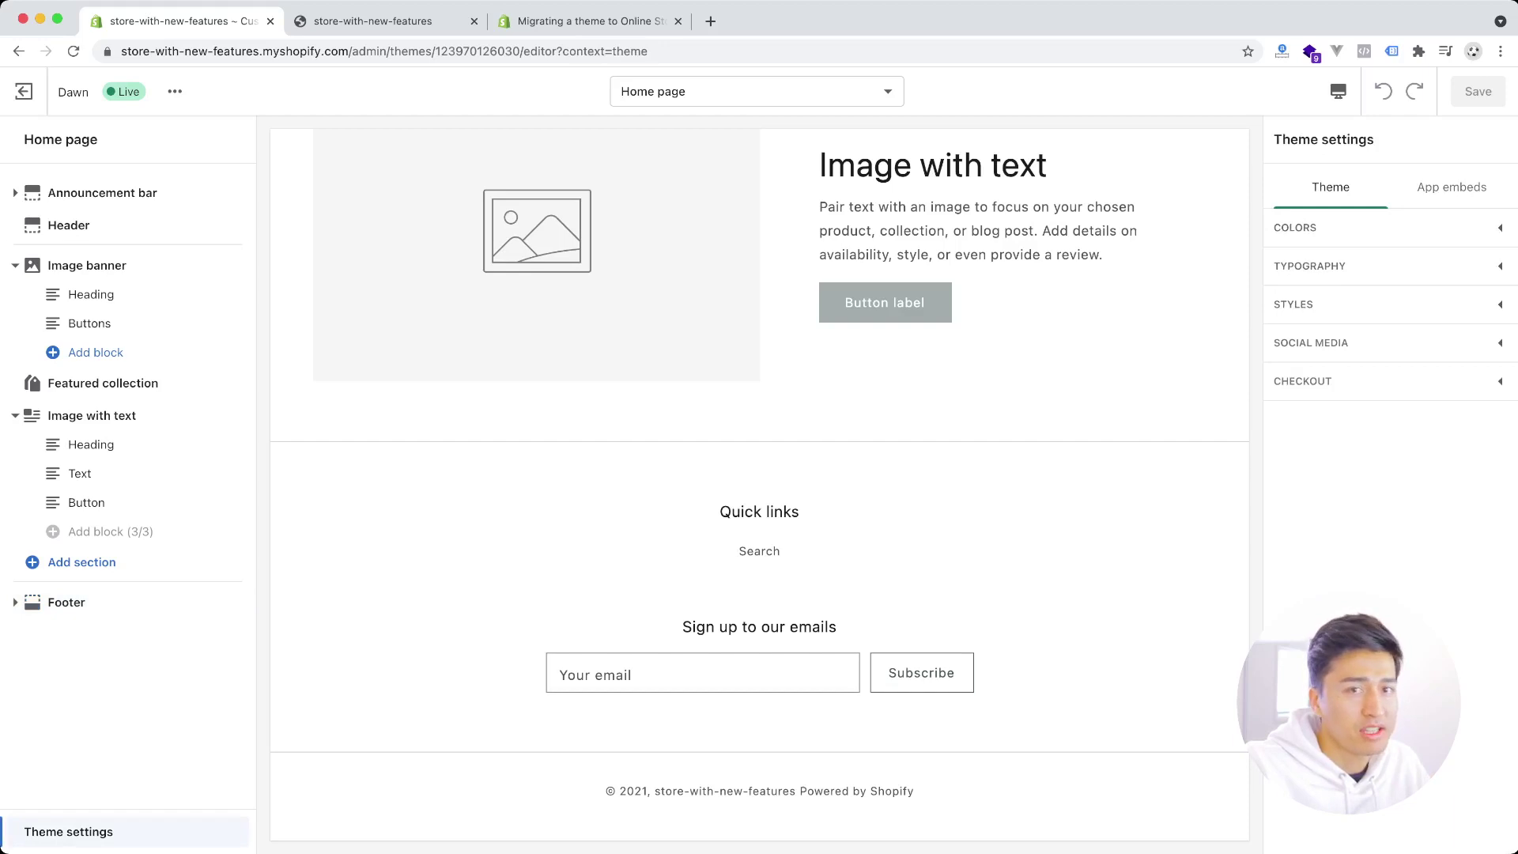
pyautogui.click(175, 91)
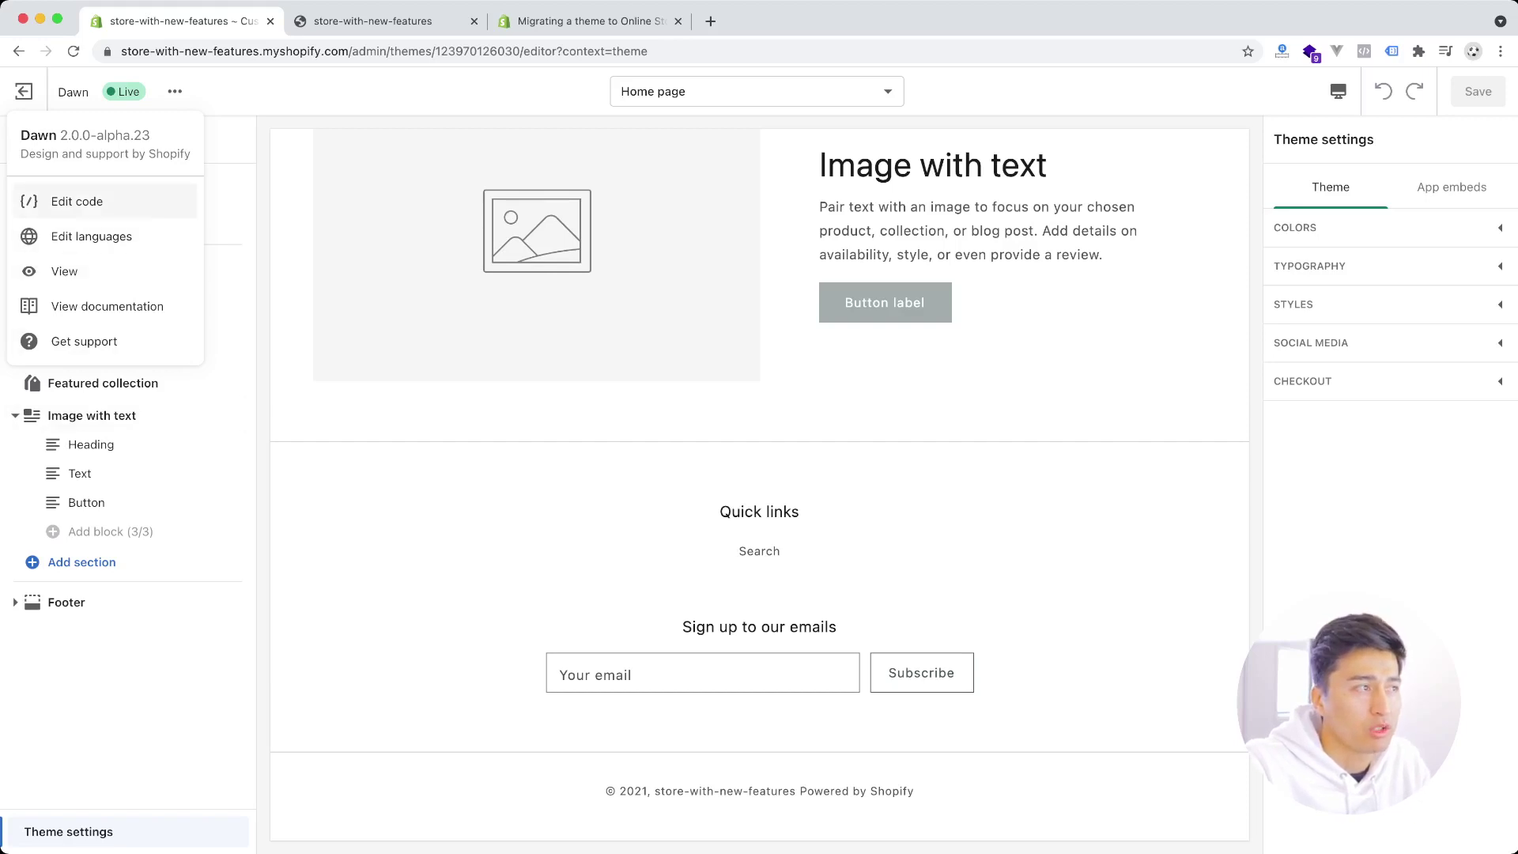
# - Open Dawn's code editor, toggle the Templates folder several times, then go to the migration guide
pyautogui.click(77, 201)
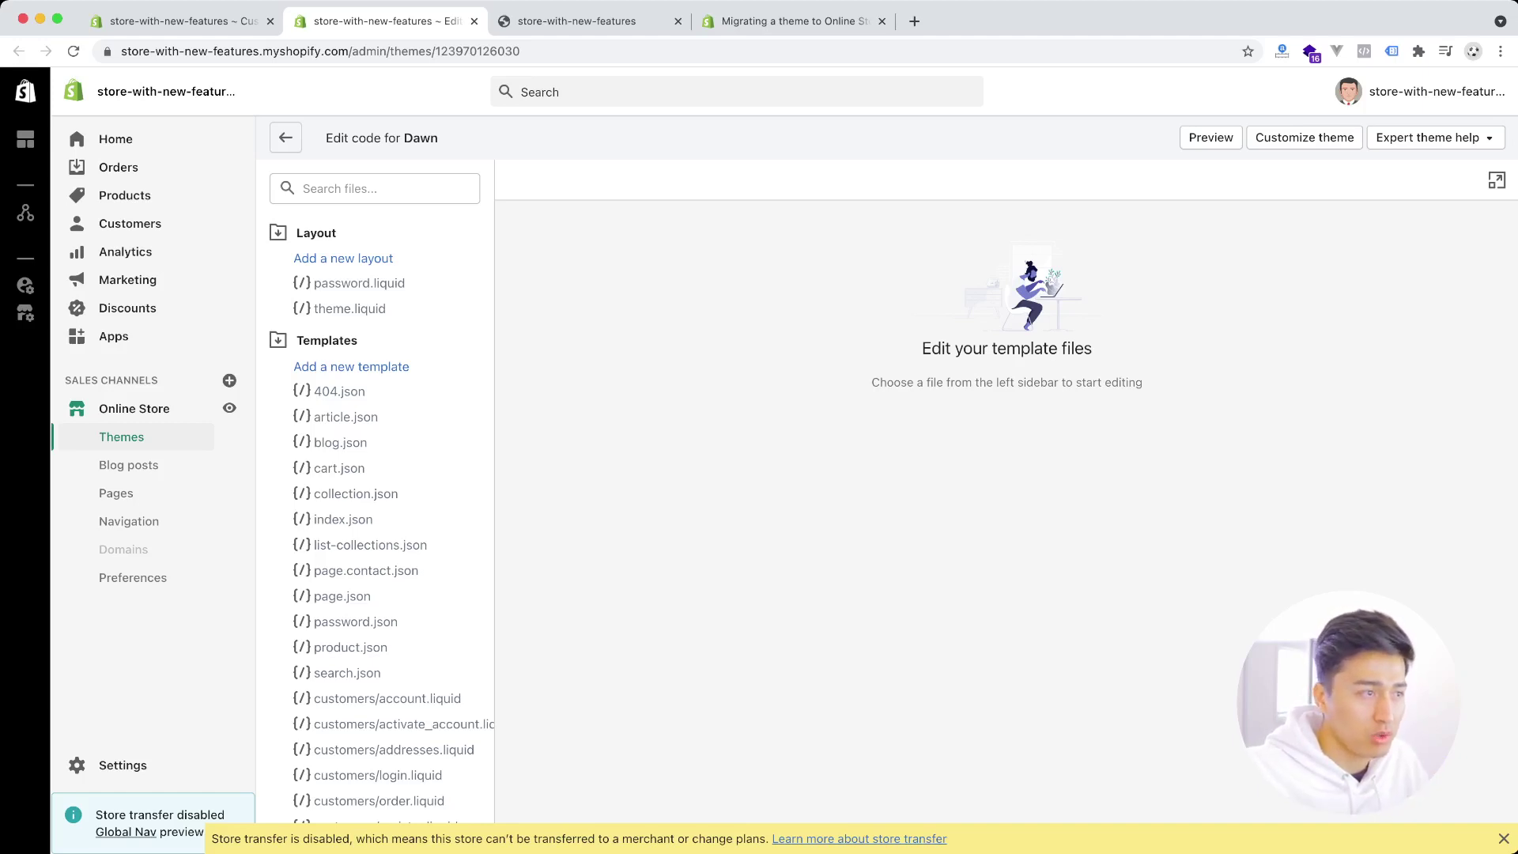
pyautogui.click(327, 340)
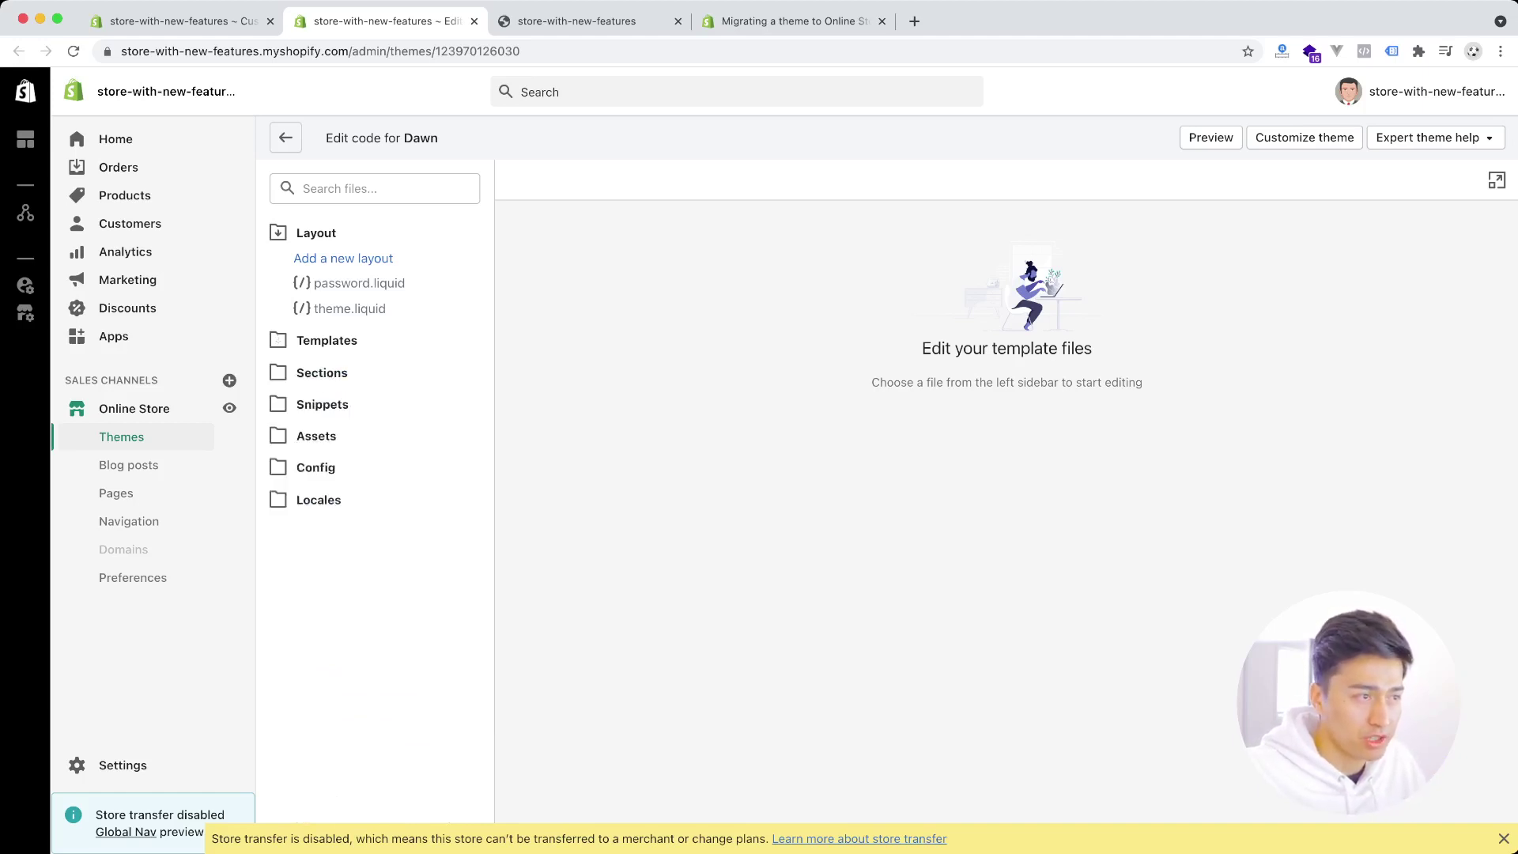
pyautogui.click(326, 341)
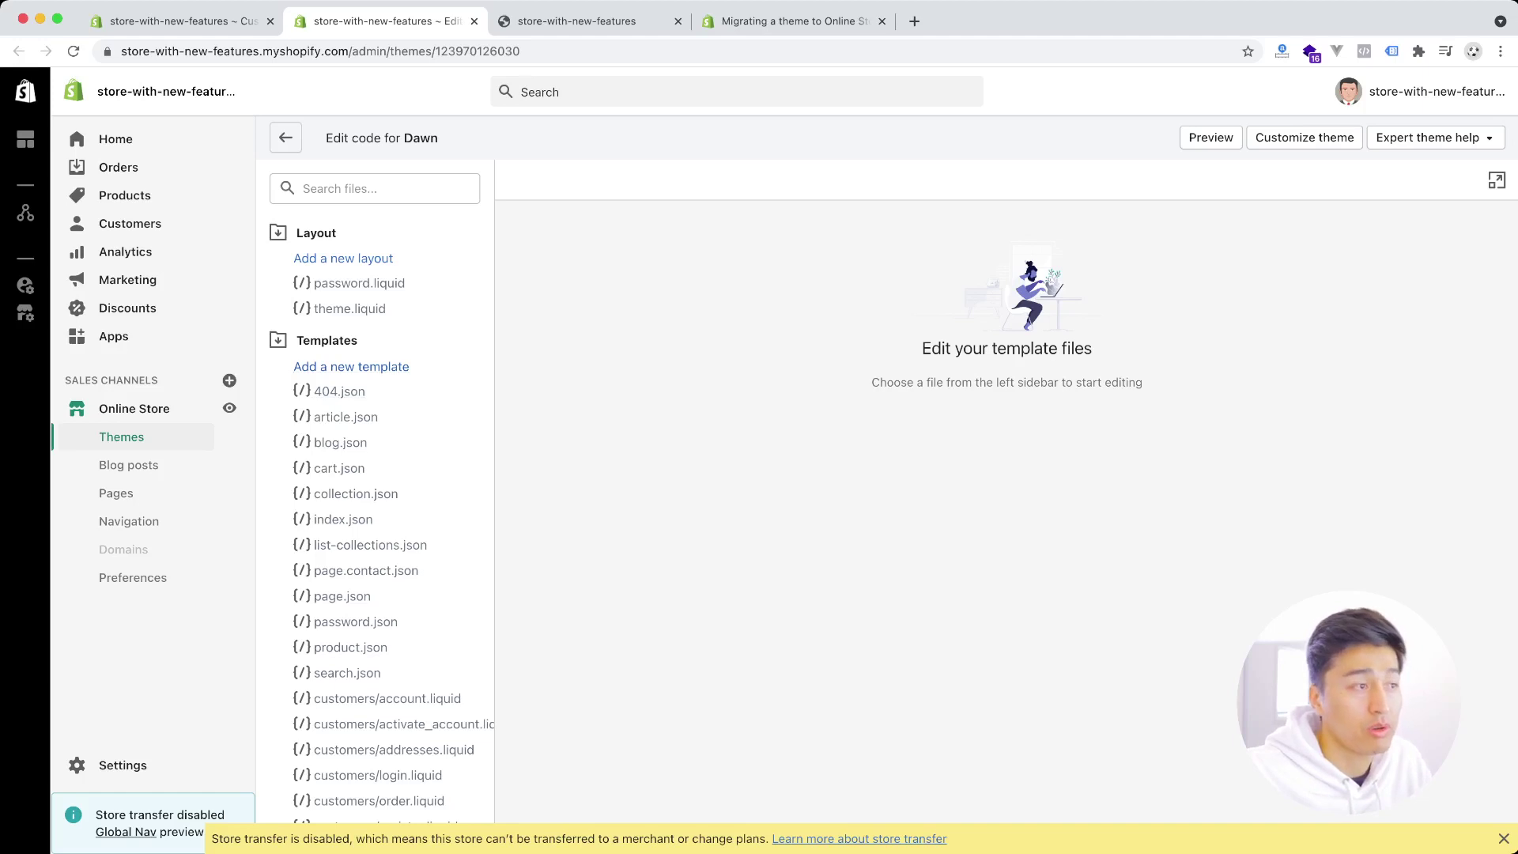
pyautogui.click(327, 340)
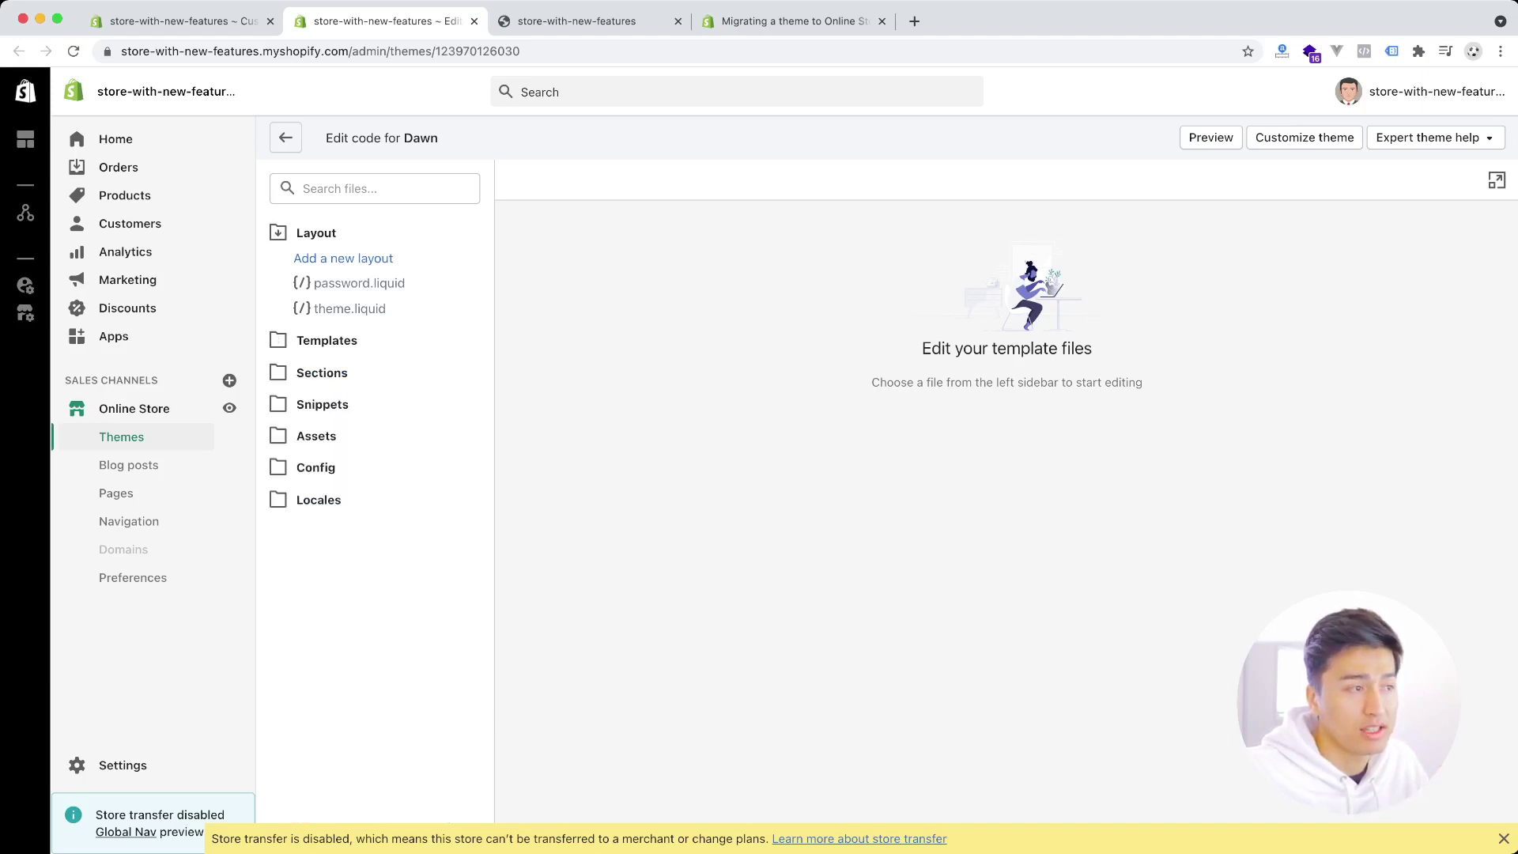
pyautogui.click(326, 340)
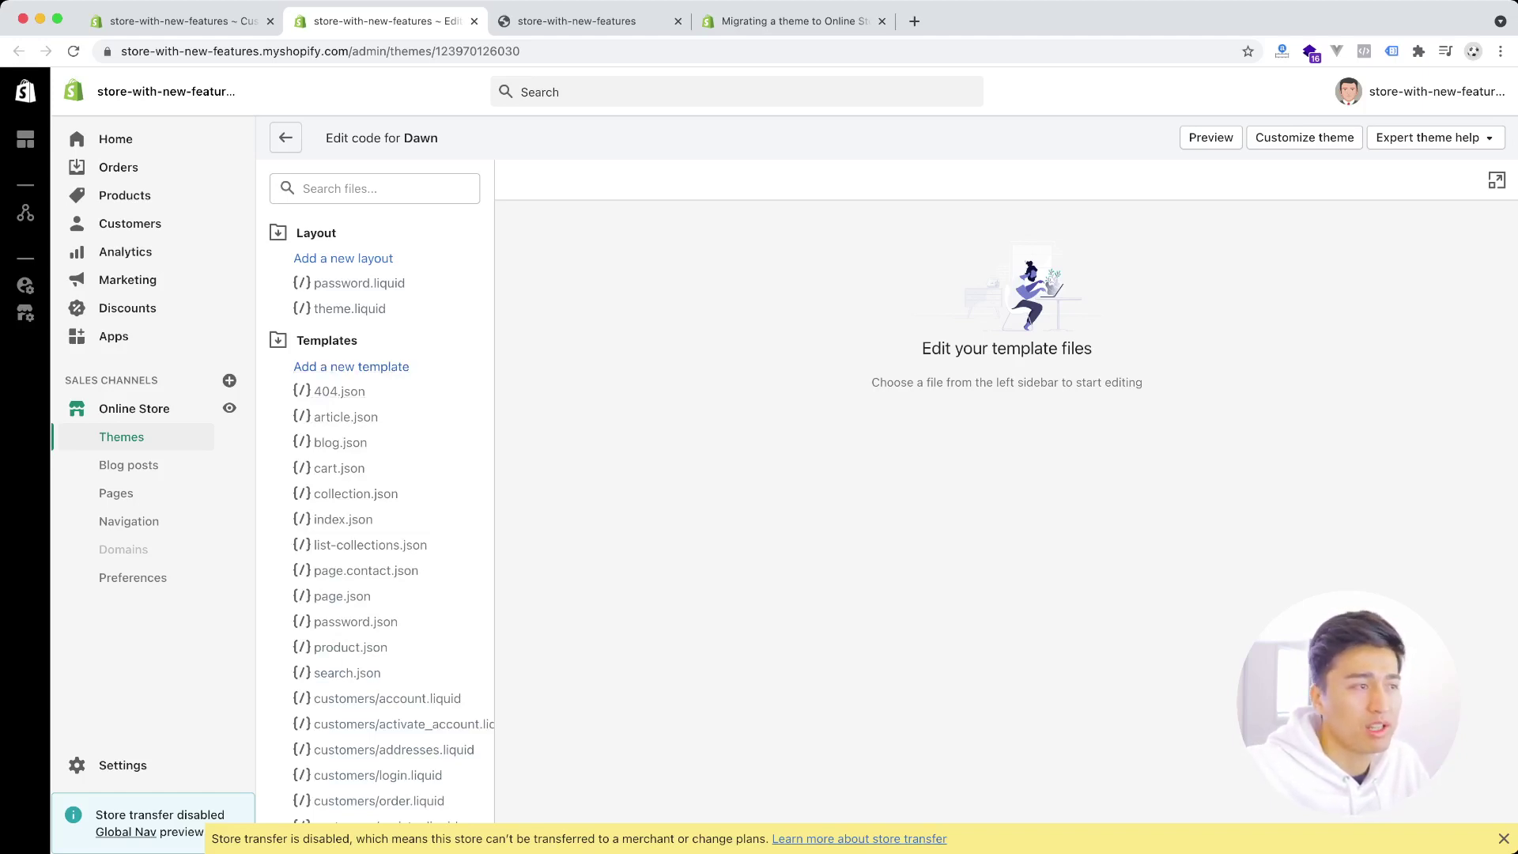
pyautogui.click(327, 340)
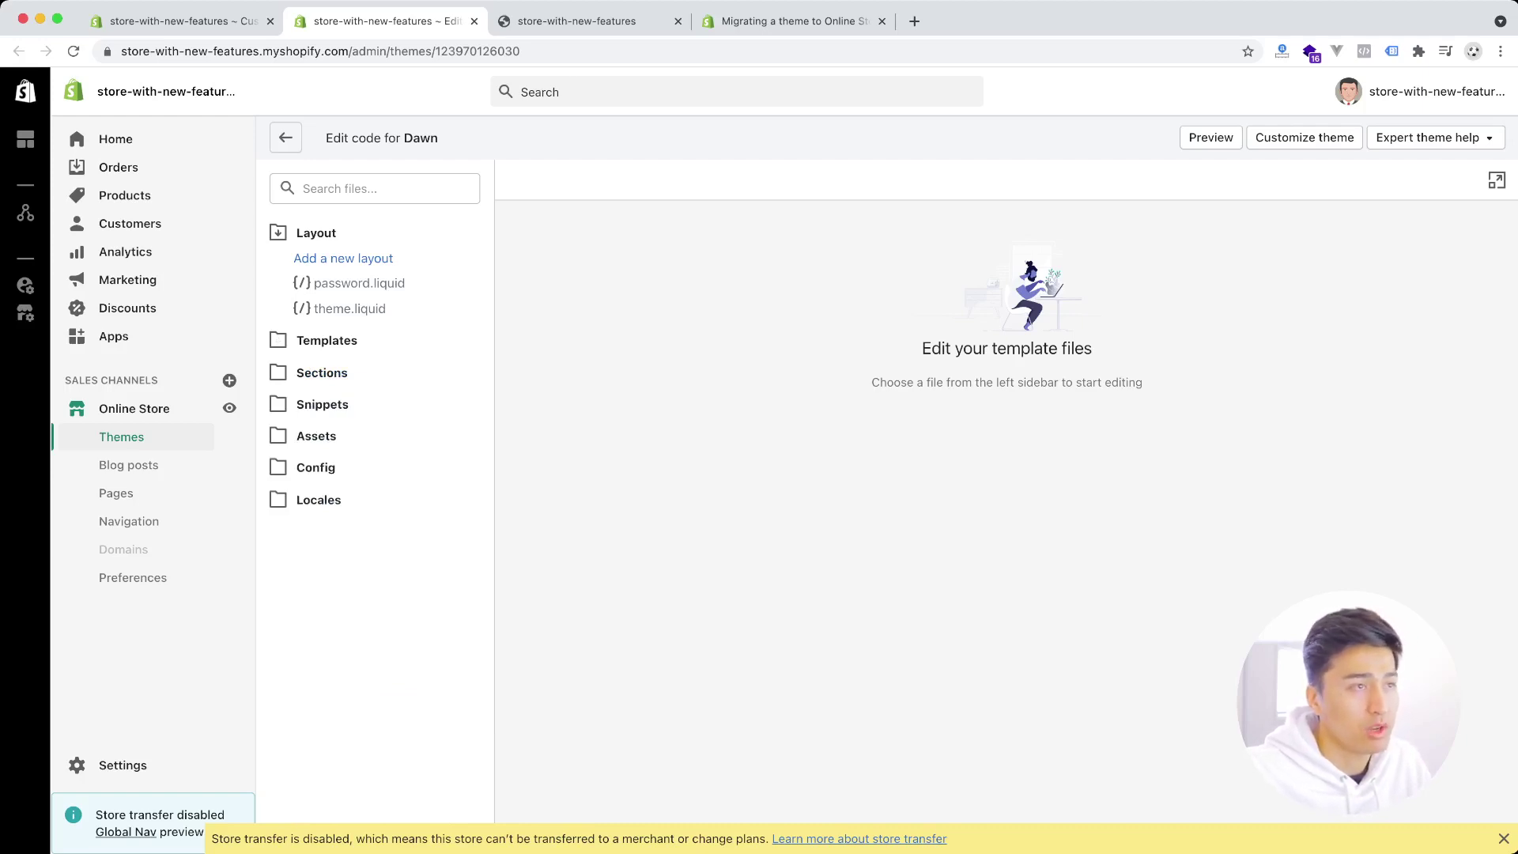
pyautogui.press('super+4')
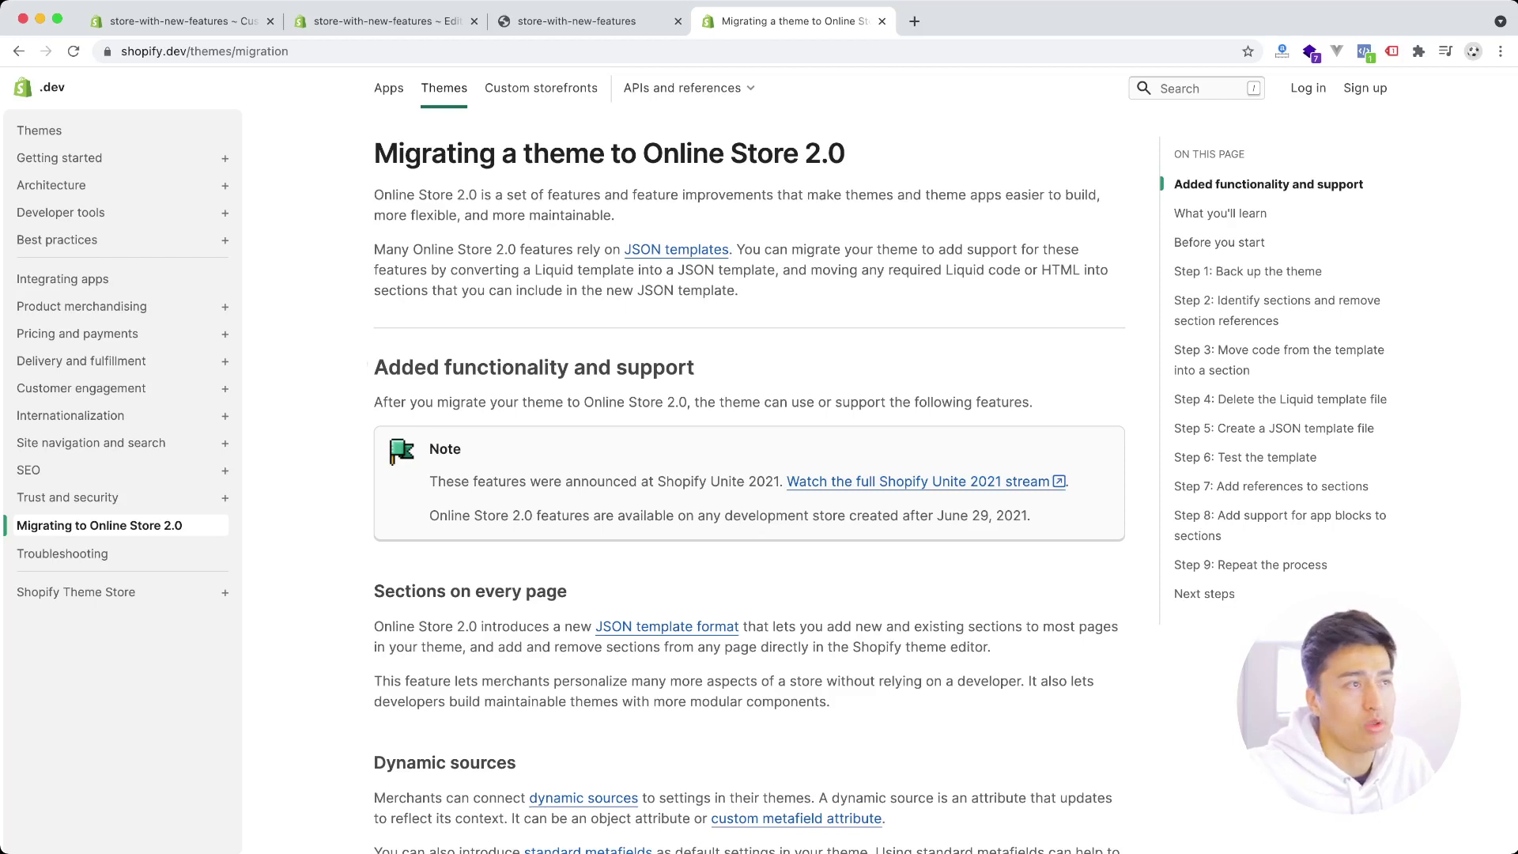
# - Read the 'Migrating a theme to Online Store 2.0' introduction, scrolling through the overview
pyautogui.moveTo(374, 195); pyautogui.dragTo(739, 290)
pyautogui.click(475, 367)
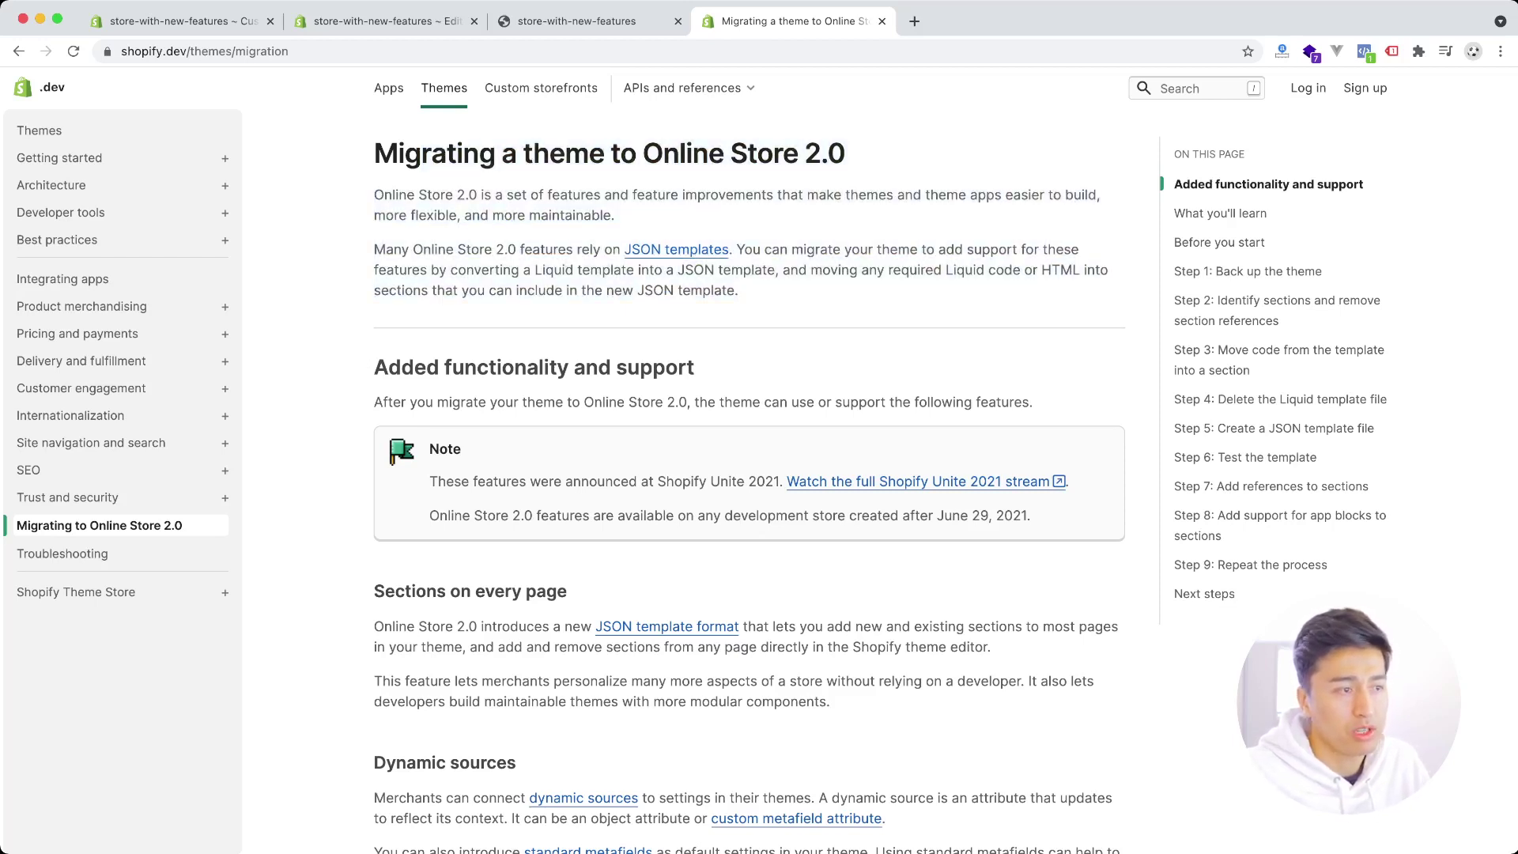
pyautogui.scroll(-8, 474, 367)
pyautogui.scroll(8, 750, 474)
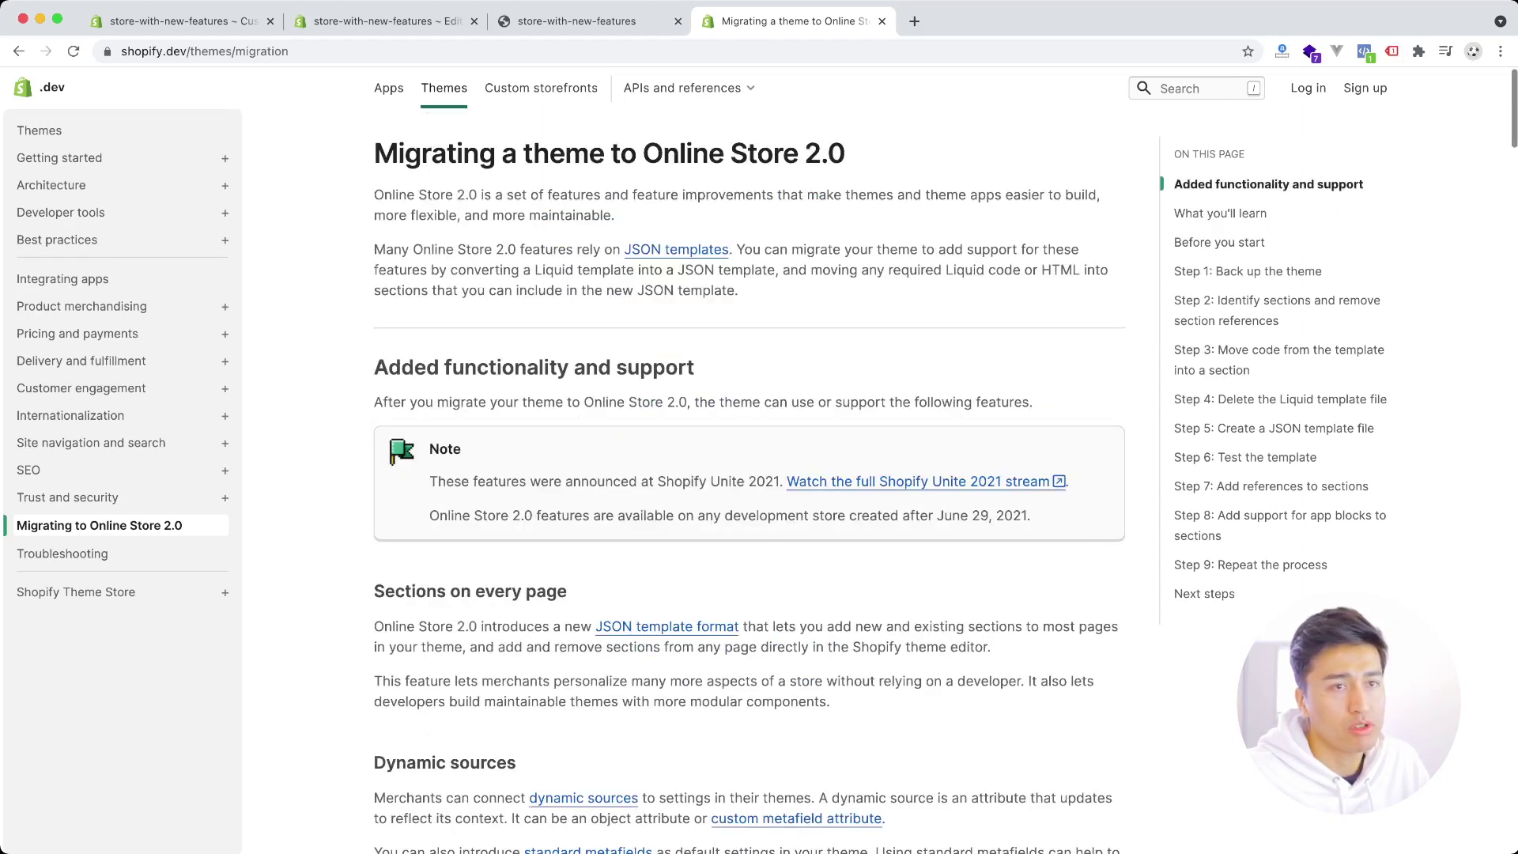
pyautogui.scroll(-7, 749, 475)
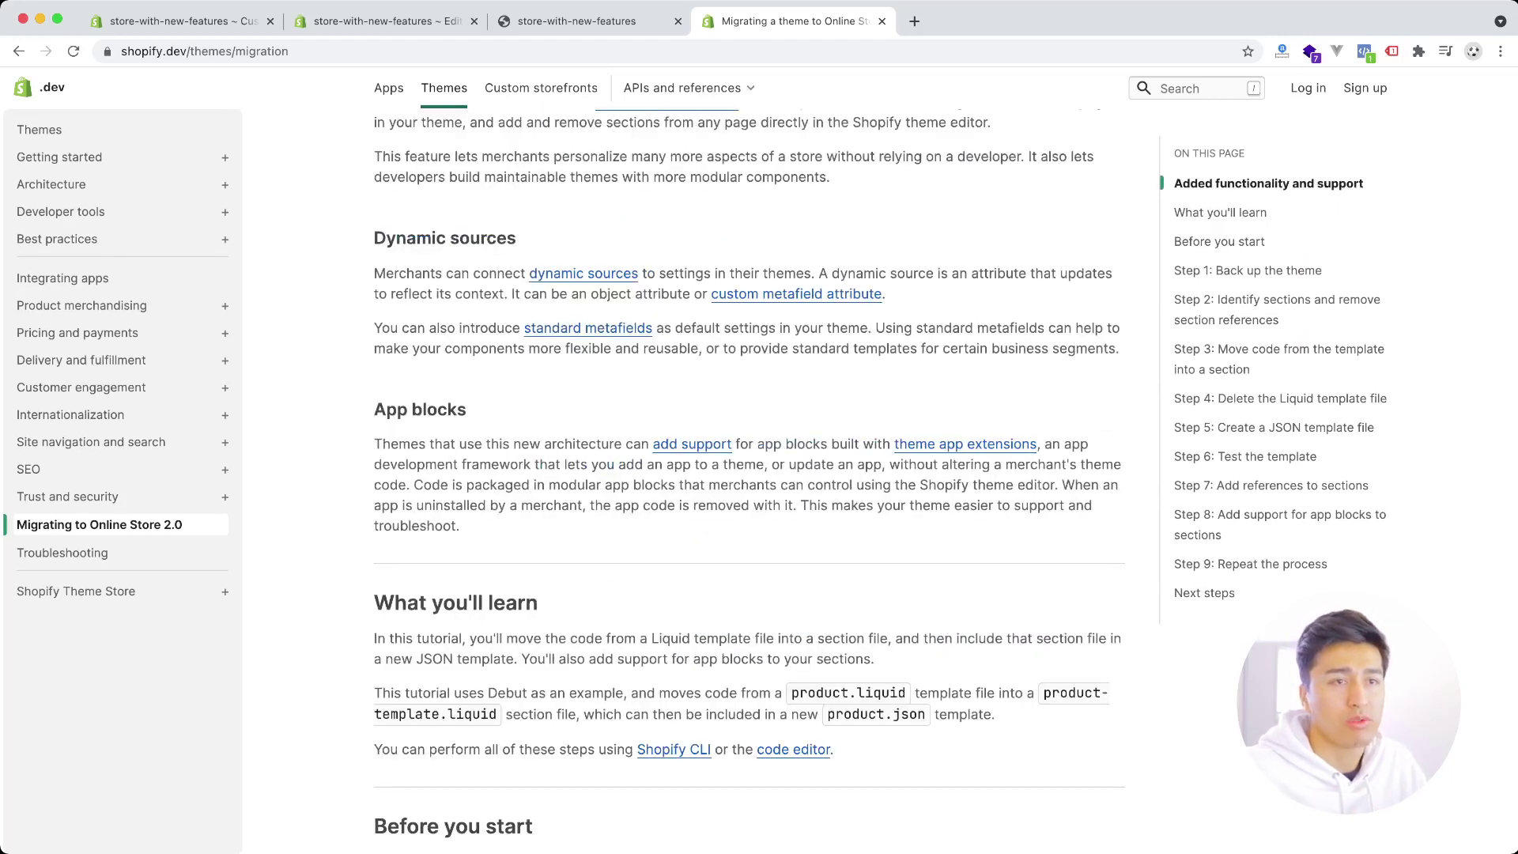
pyautogui.scroll(7, 750, 474)
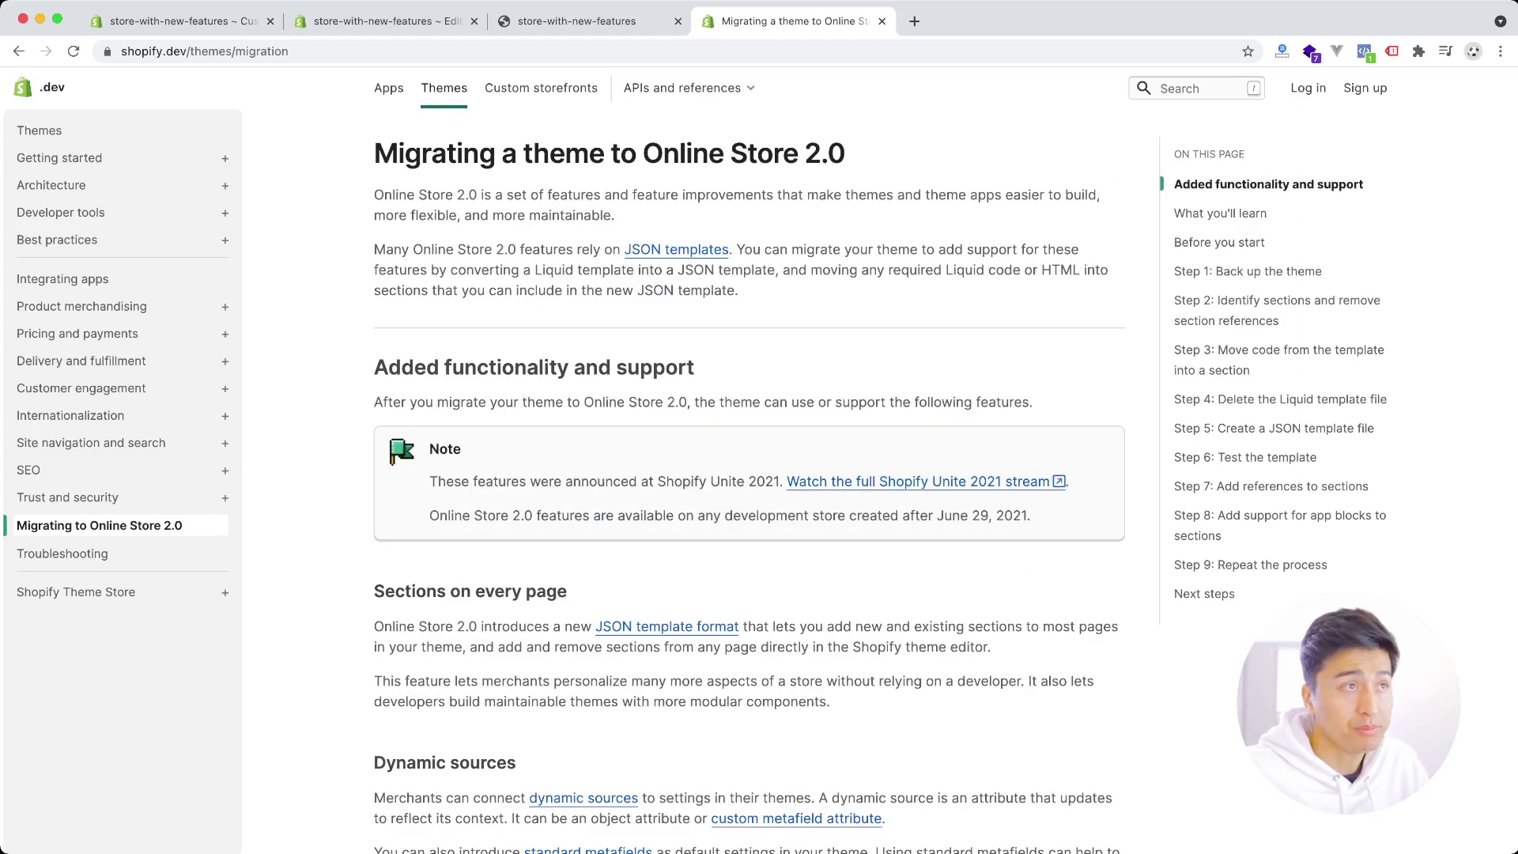
# - Flip between the docs and the Dawn storefront, ending on the 'Talk about your brand' home page
pyautogui.hotkey('ctrl', 'shift', 'Tab')
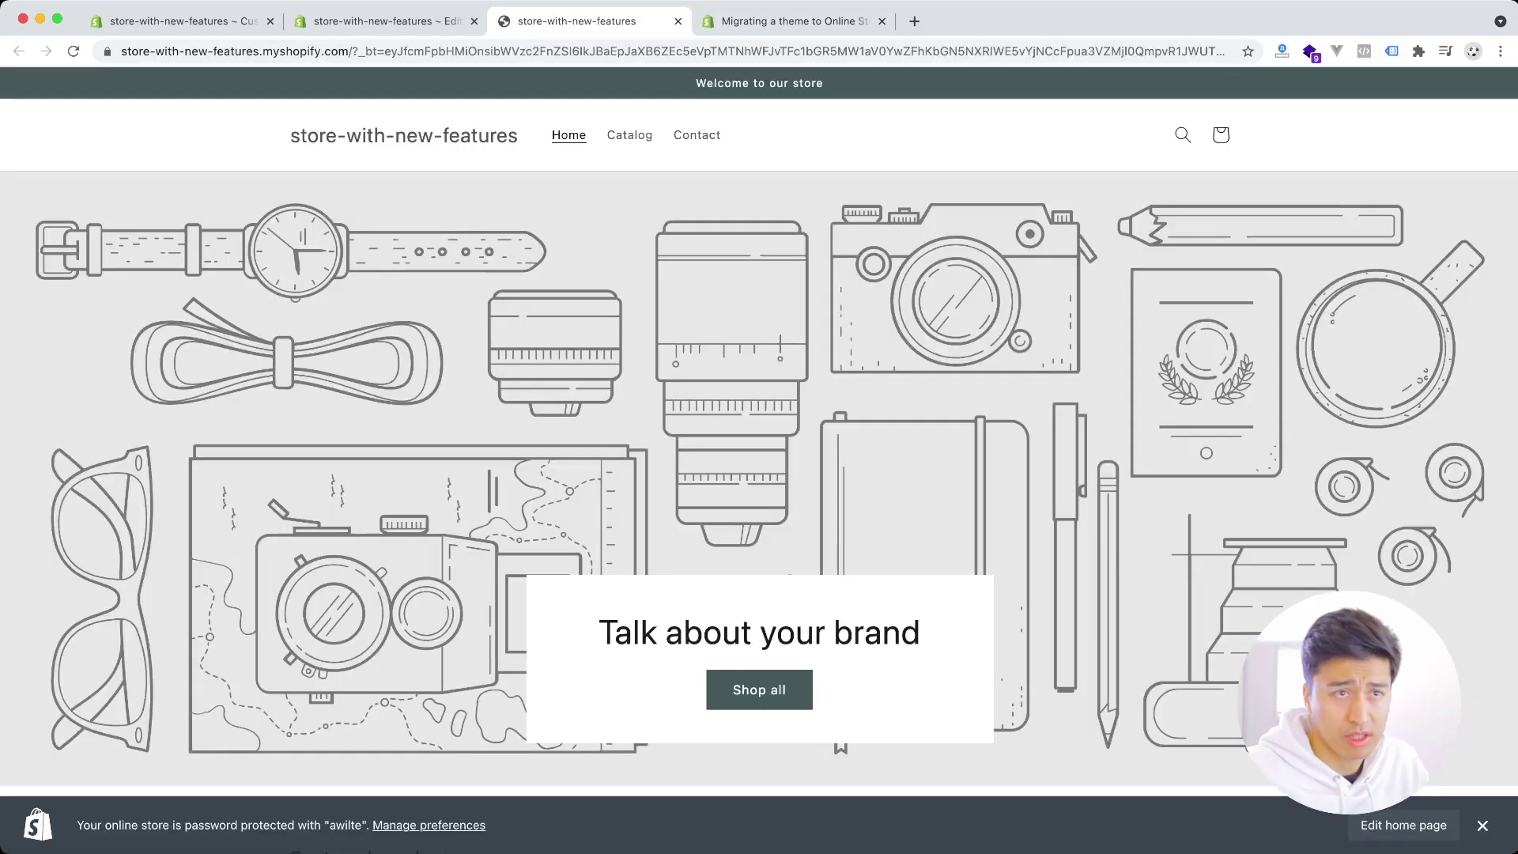
pyautogui.hotkey('ctrl', 'Tab')
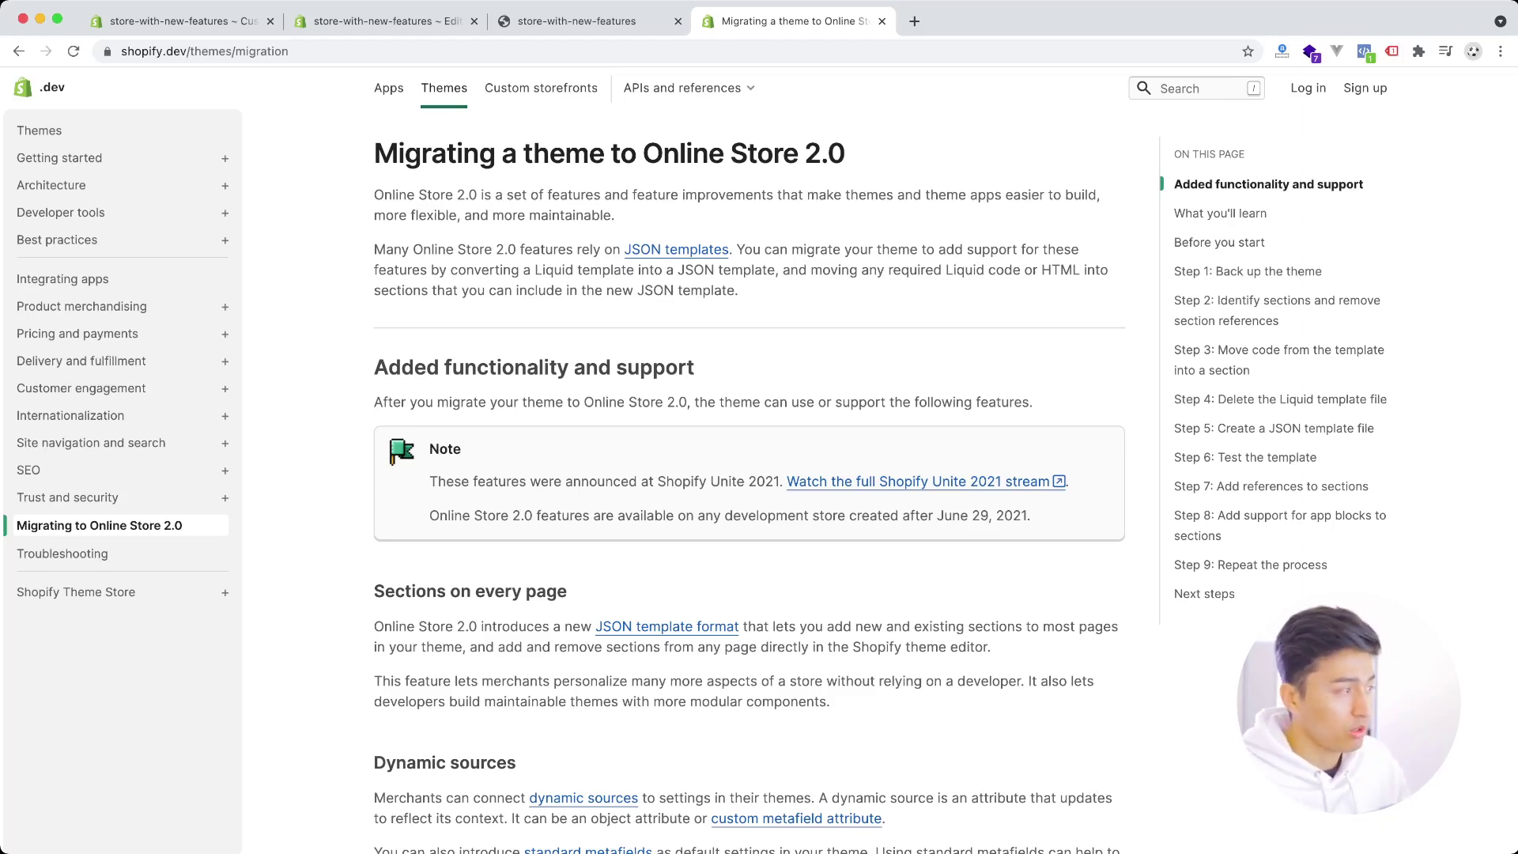
pyautogui.hotkey('ctrl', 'shift', 'Tab')
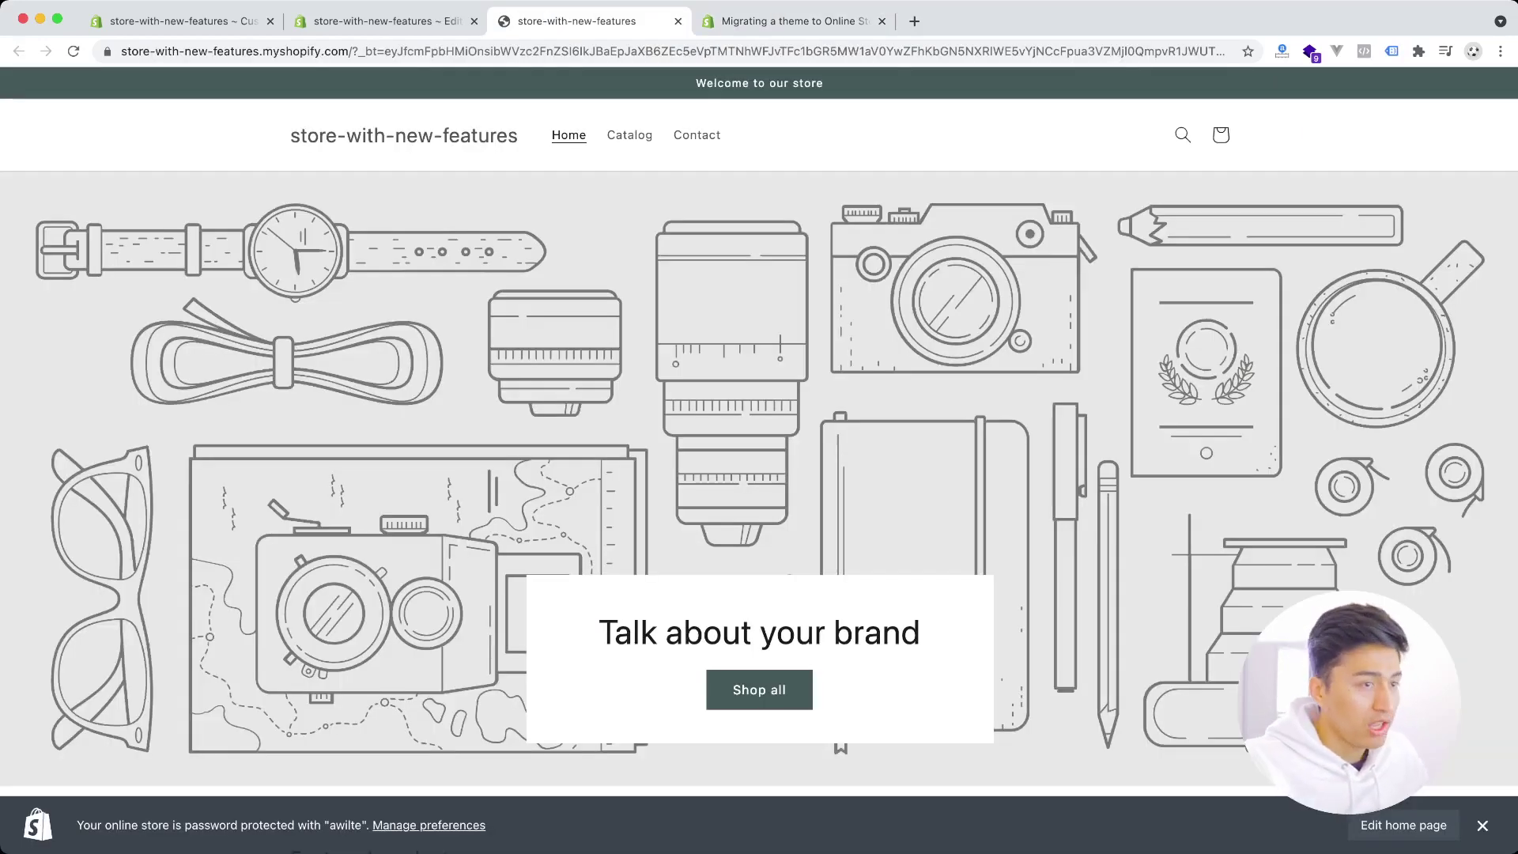
pyautogui.press('super+Tab')
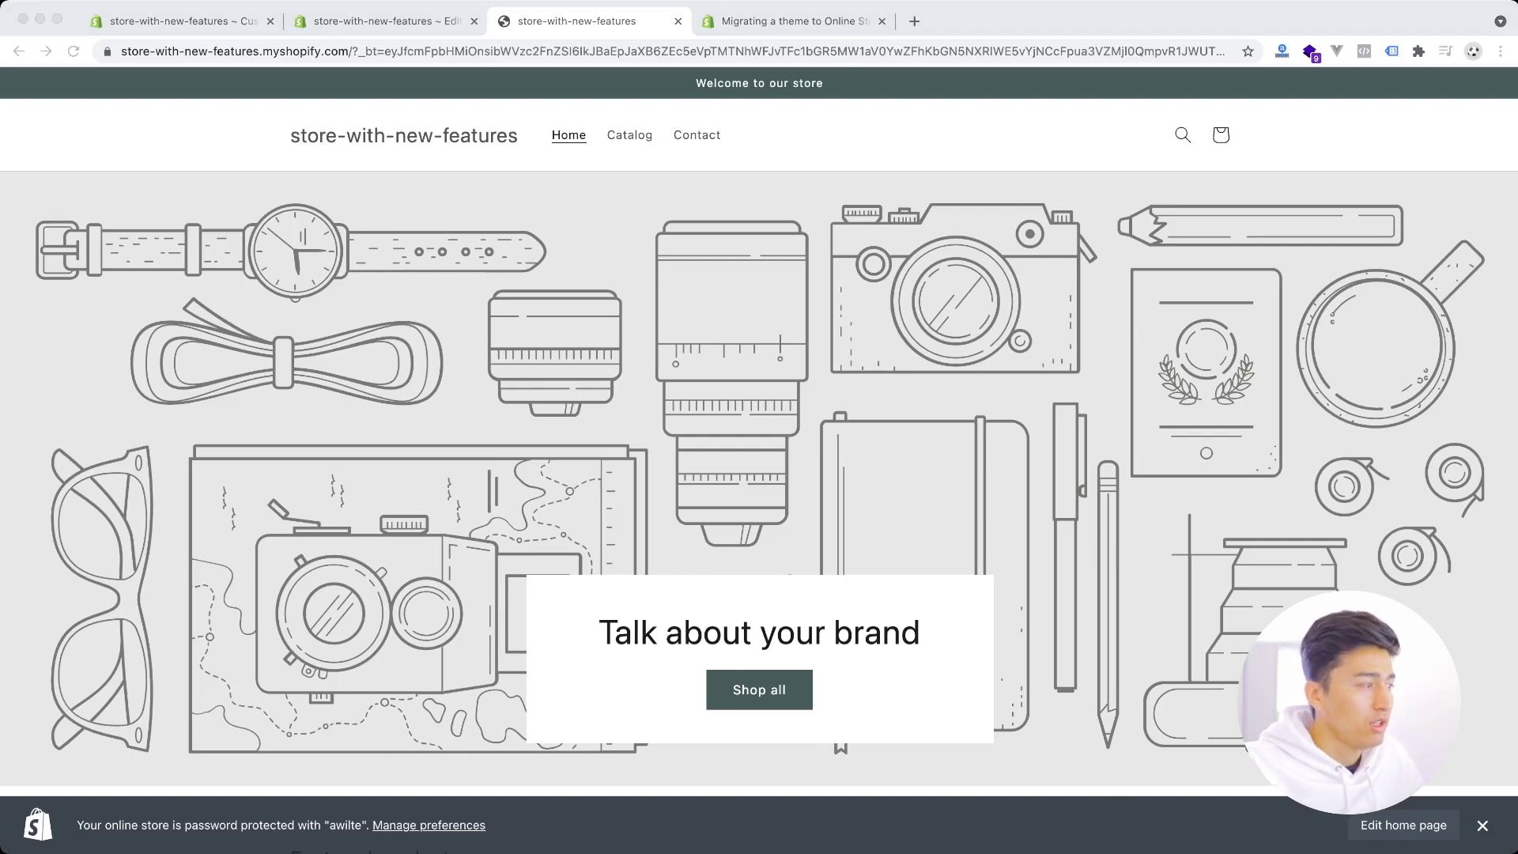